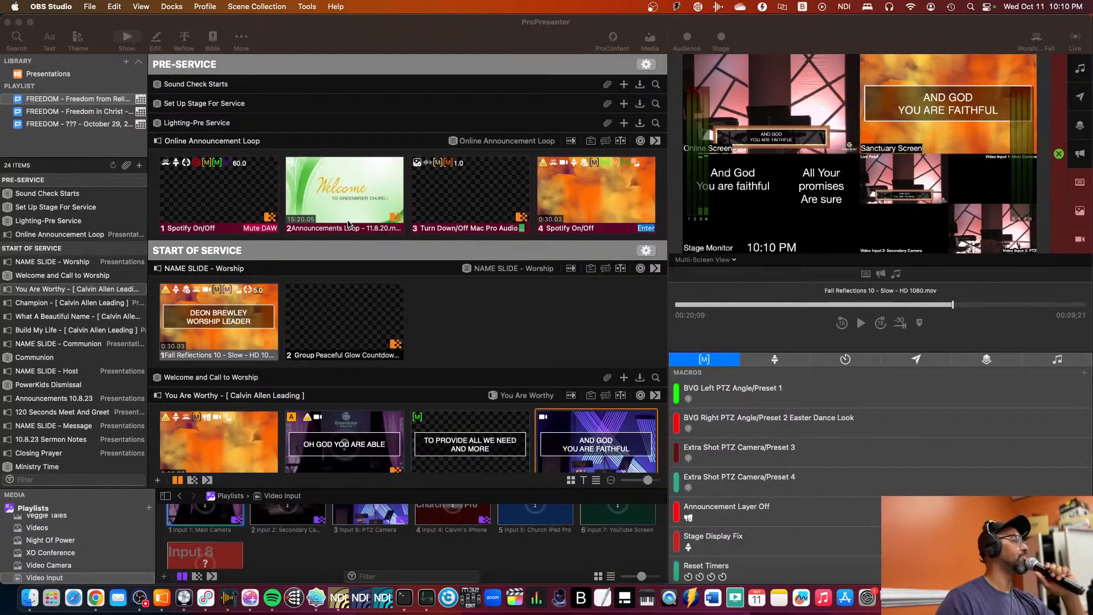
Step: Look through the whole service playlist, from the Online Announcement Loop down to the Video Input Switcher and back
scroll(348, 224, down, 15)
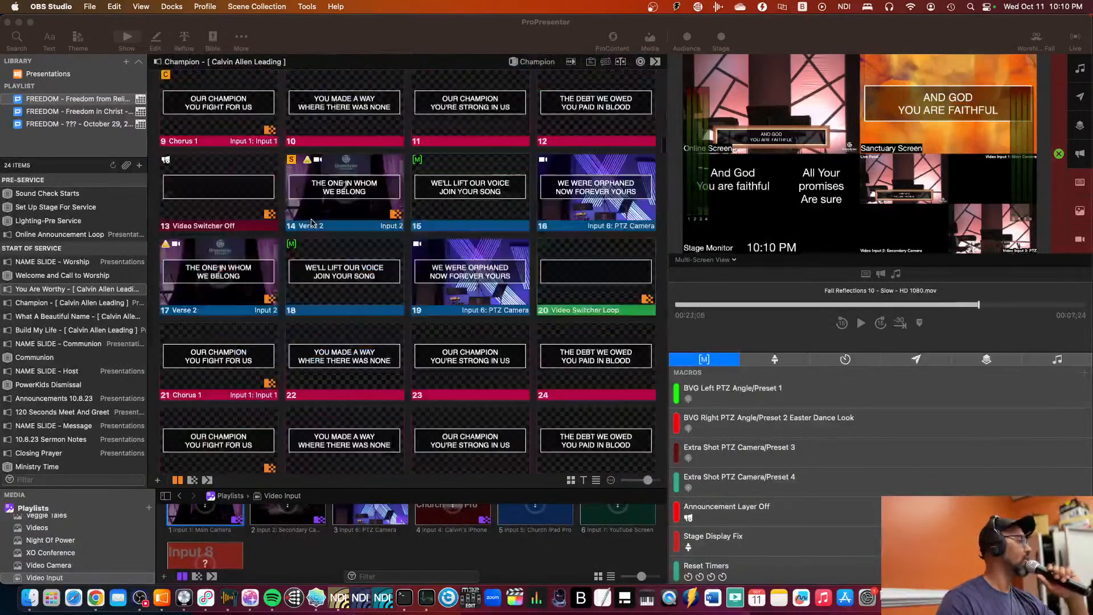
scroll(311, 223, down, 20)
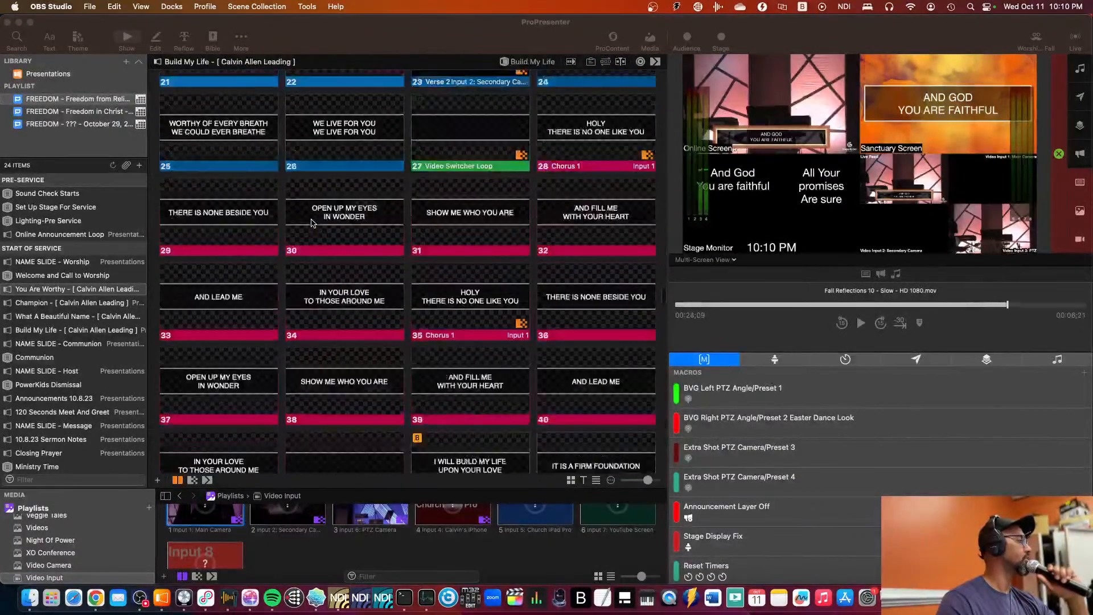
scroll(311, 223, down, 20)
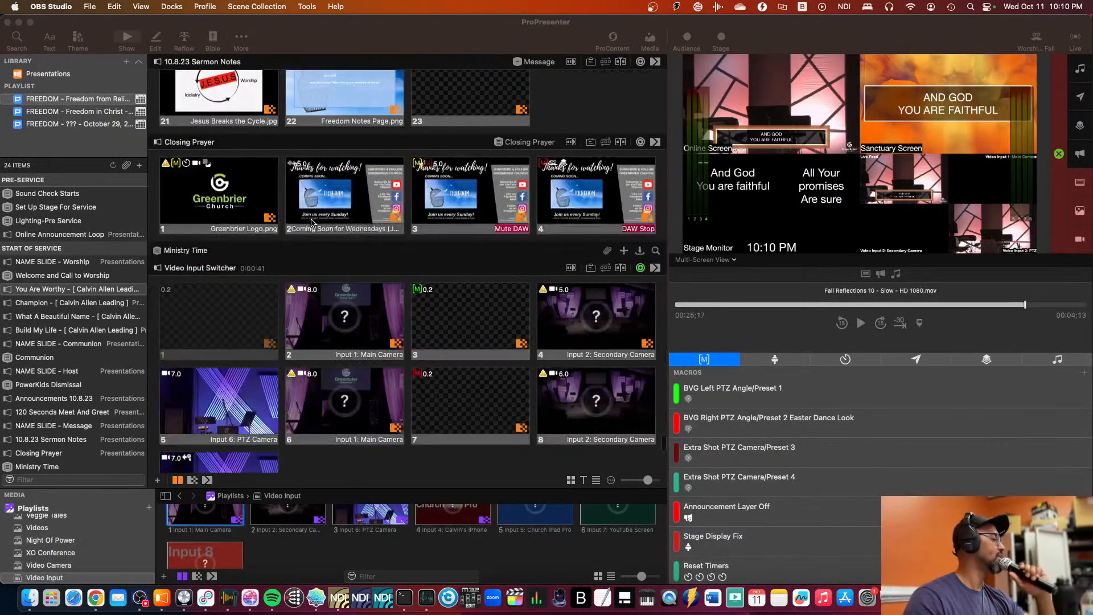
scroll(312, 222, down, 5)
scroll(311, 222, up, 10)
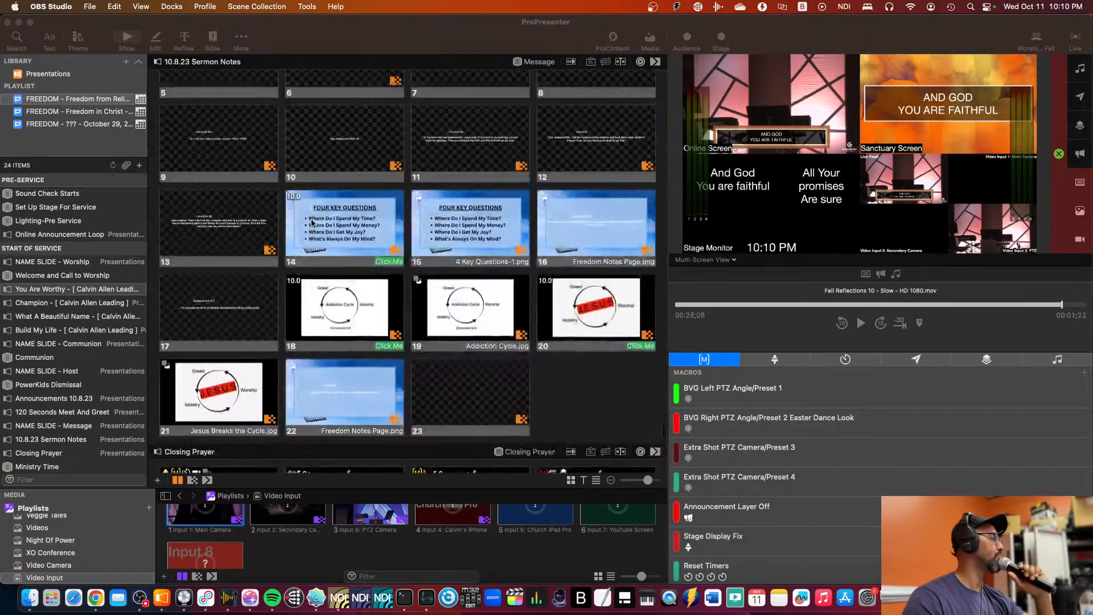
scroll(311, 223, up, 20)
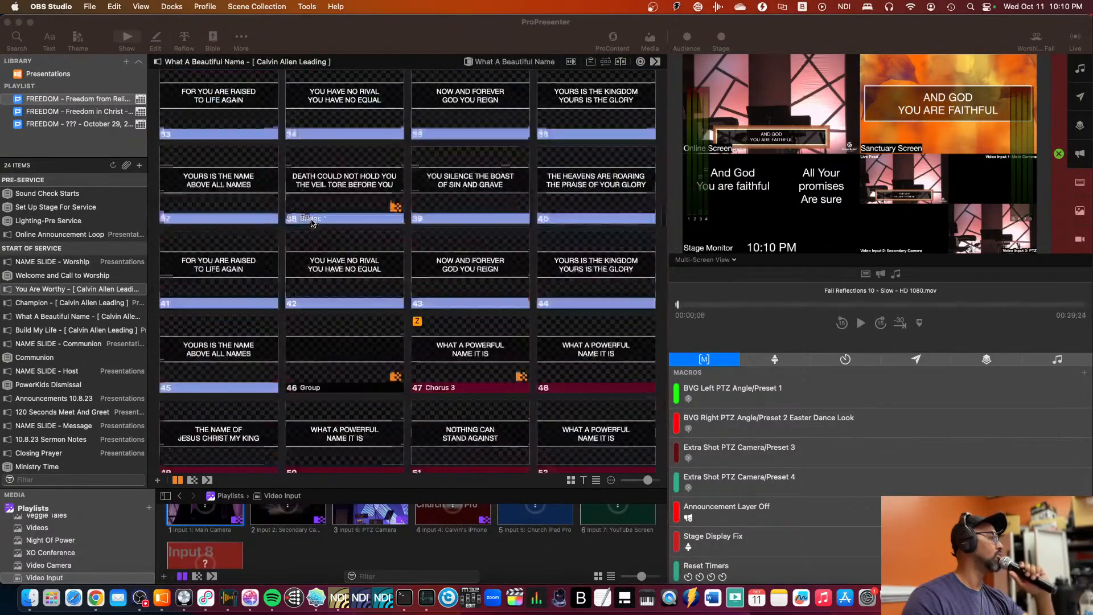
scroll(312, 222, up, 20)
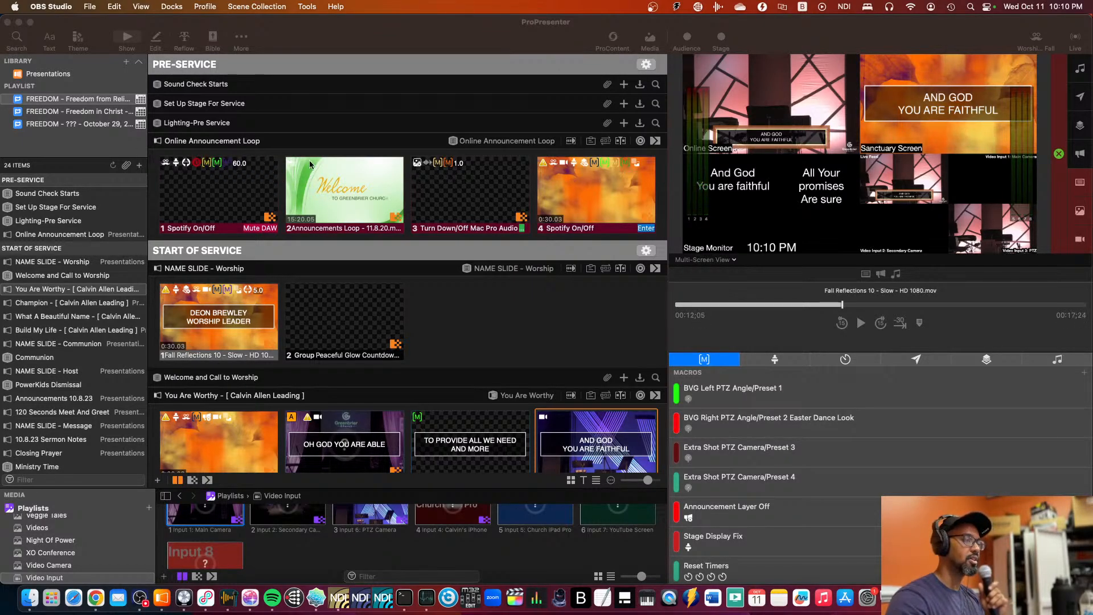
Step: Review the actions on the first Online Announcement Loop slide and open its Stage layouts settings
click(185, 182)
right_click(192, 184)
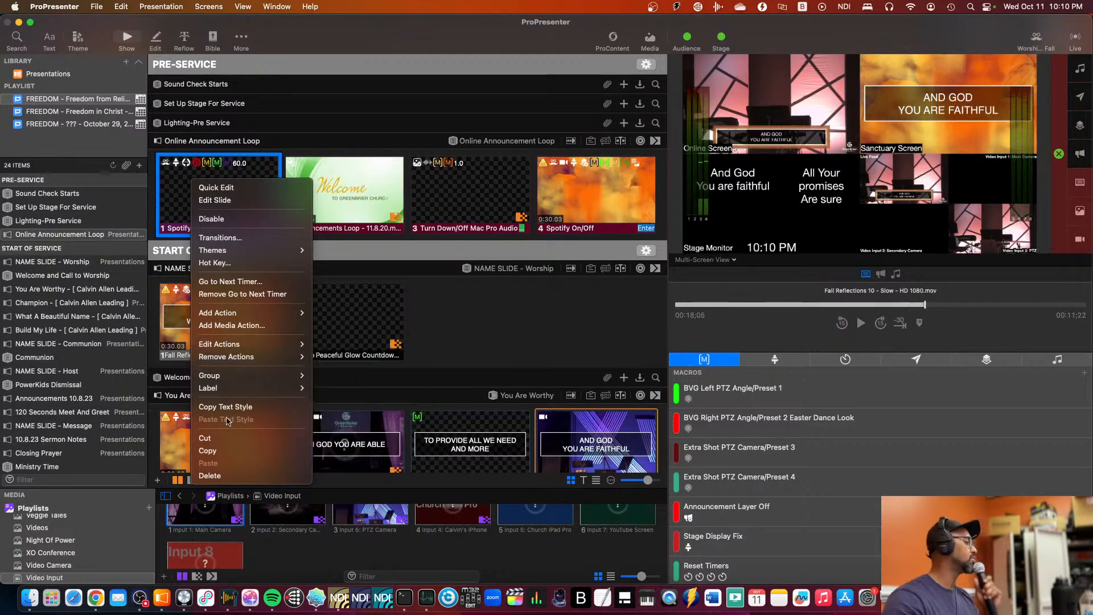
mouse_move(232, 350)
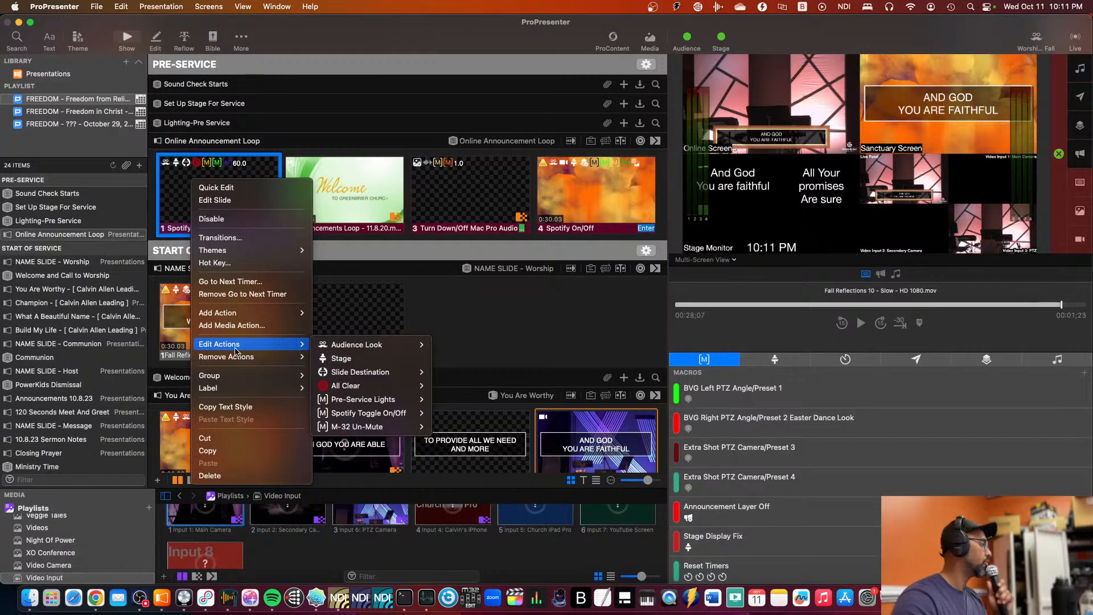
mouse_move(372, 349)
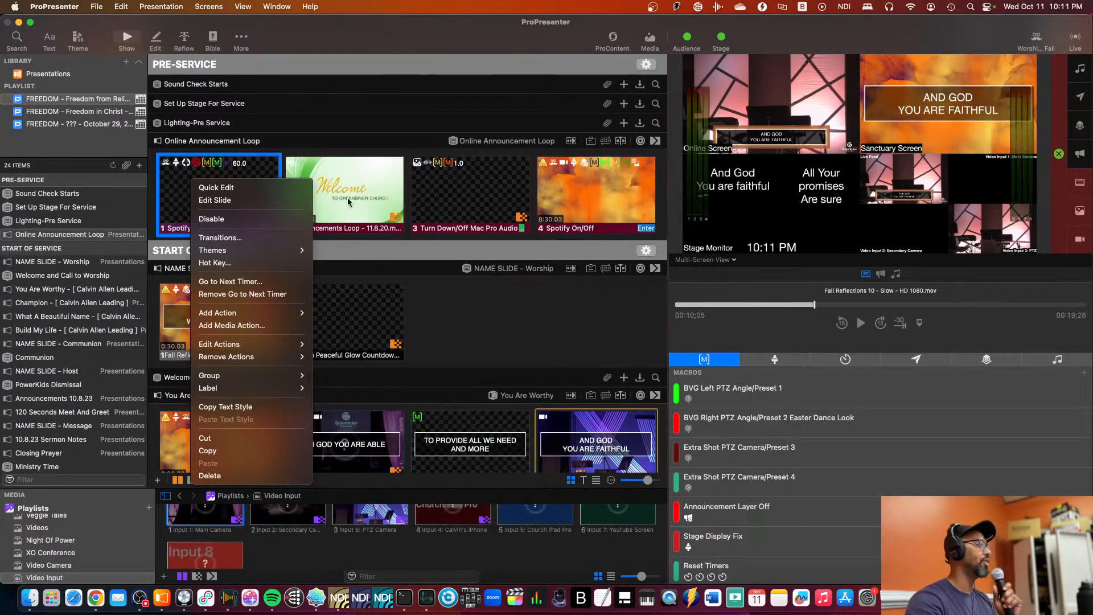
mouse_move(284, 343)
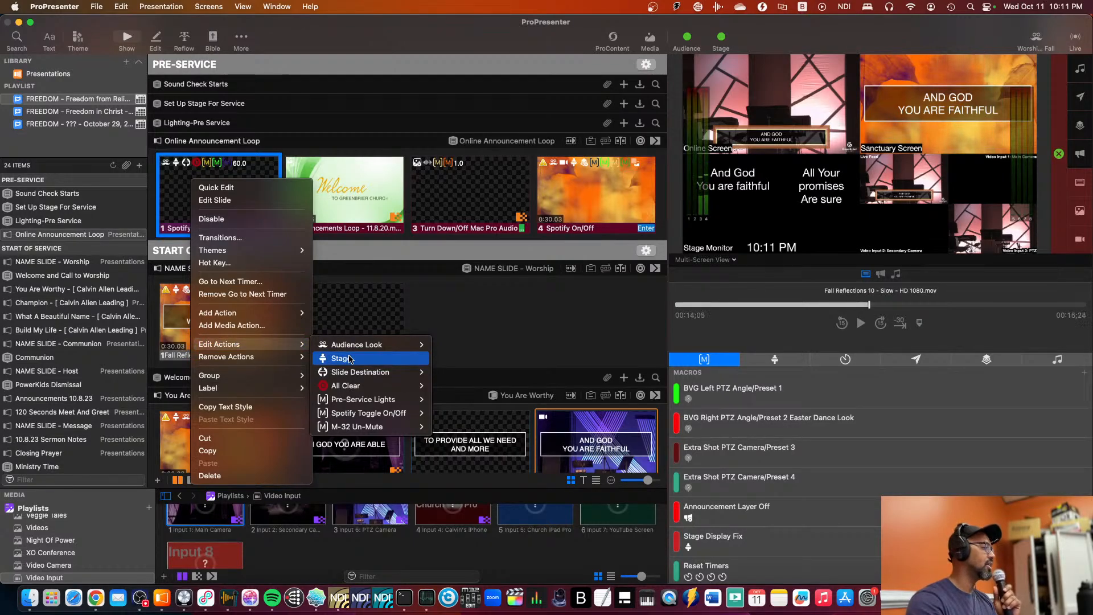
click(349, 358)
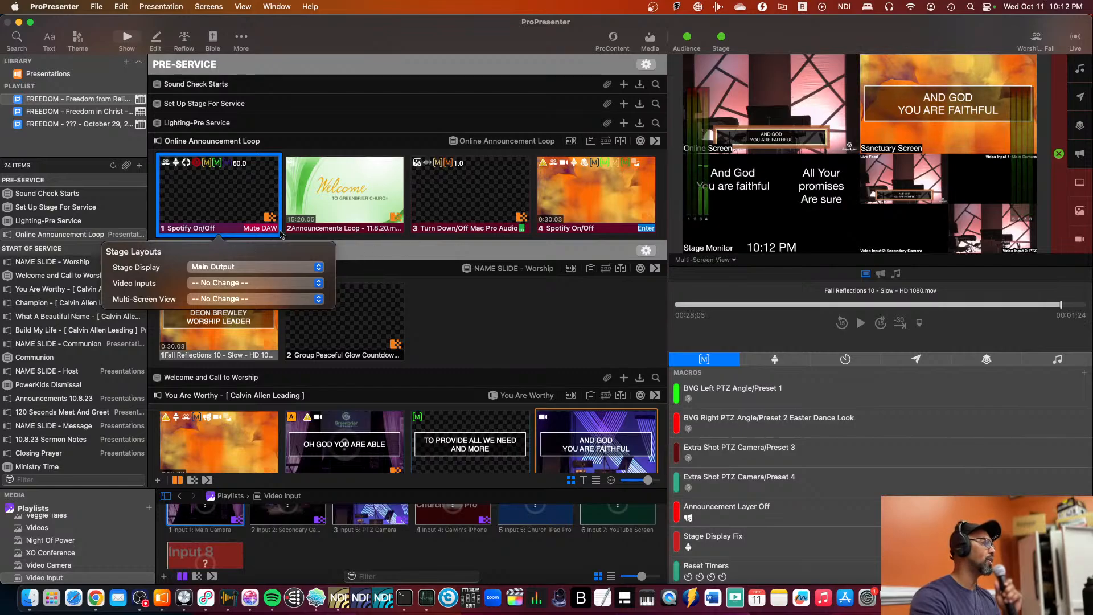
Step: Set the Slide Destination action on the first Online Announcement Loop slide to Stage + Audience
right_click(268, 222)
mouse_move(348, 388)
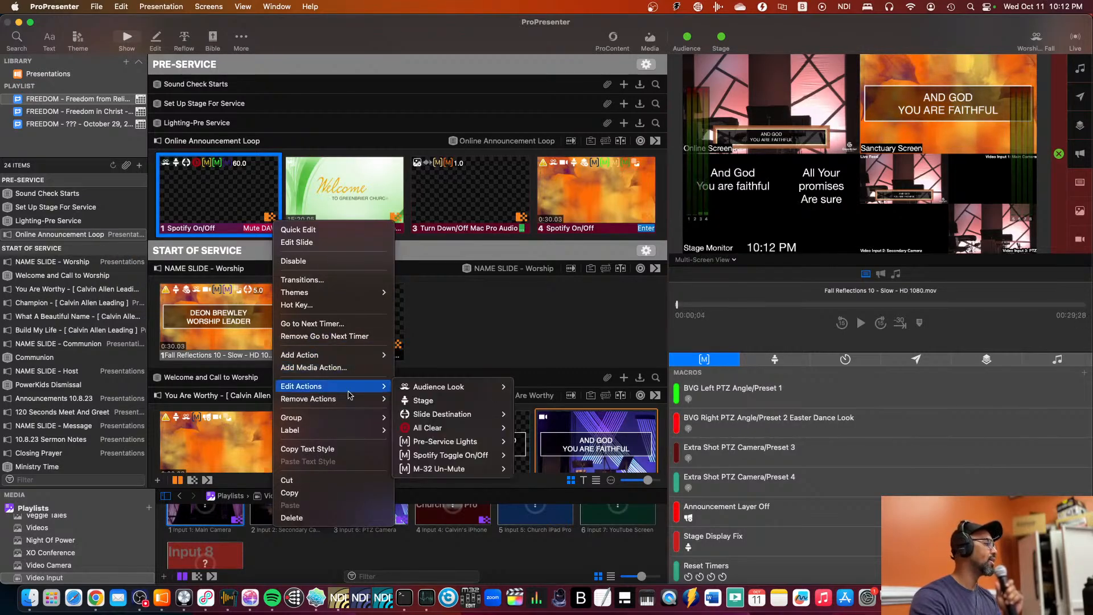
mouse_move(459, 418)
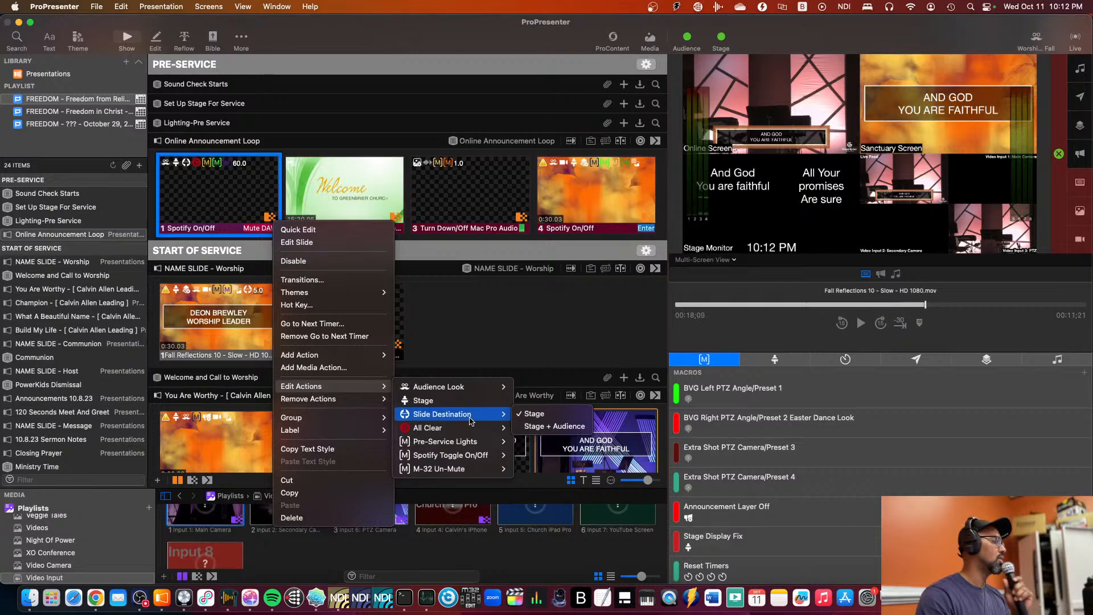
click(550, 427)
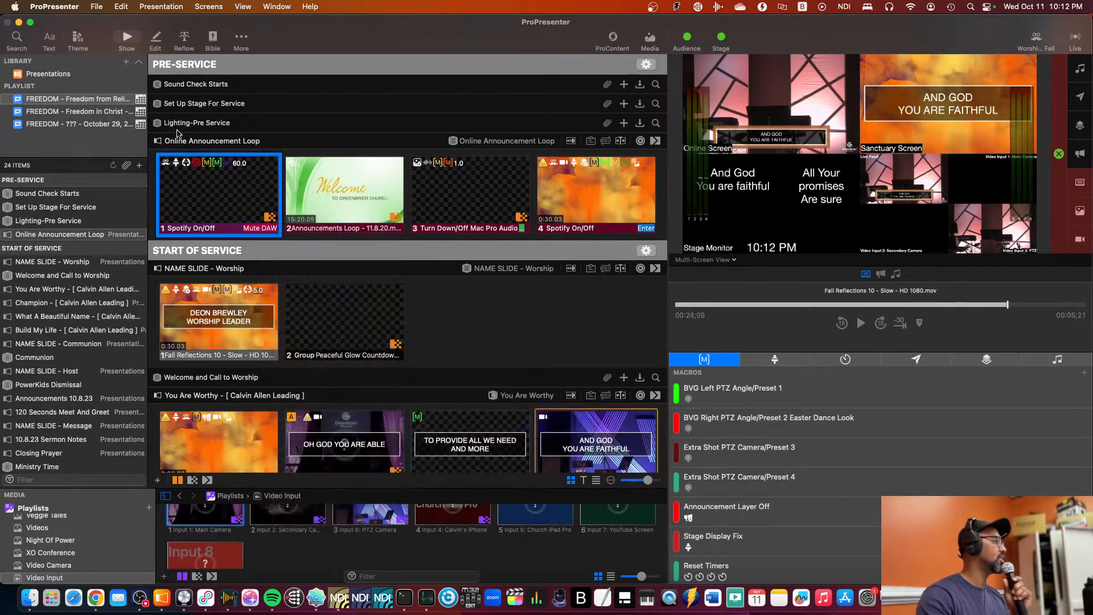
right_click(231, 186)
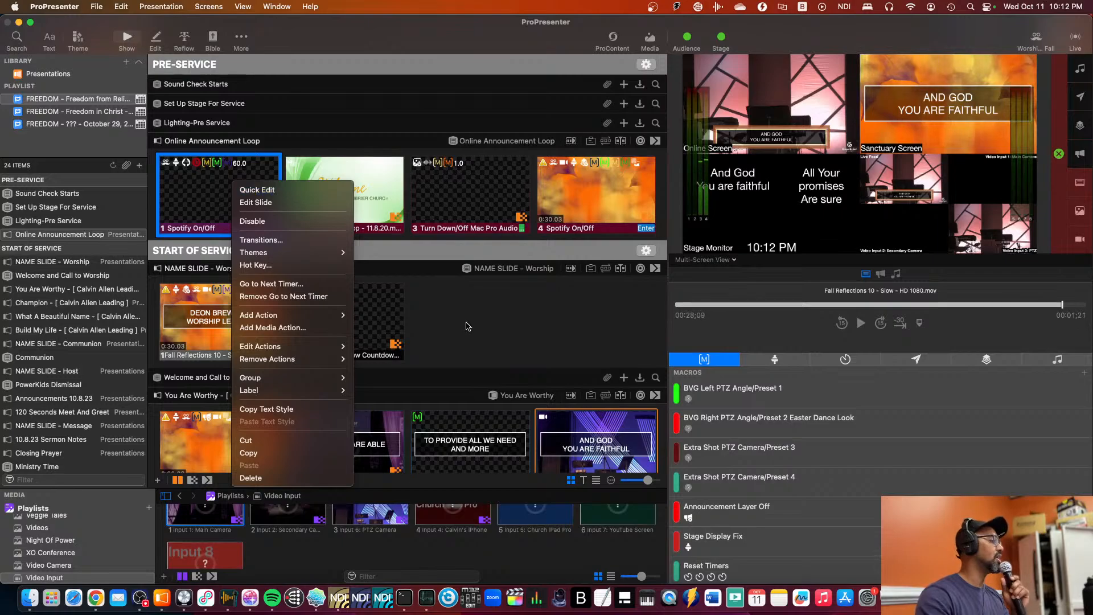
click(467, 326)
Step: Add a Slide Destination action set to Stage to the "OH GOD YOU ARE ABLE" slide of You Are Worthy
scroll(387, 424, down, 3)
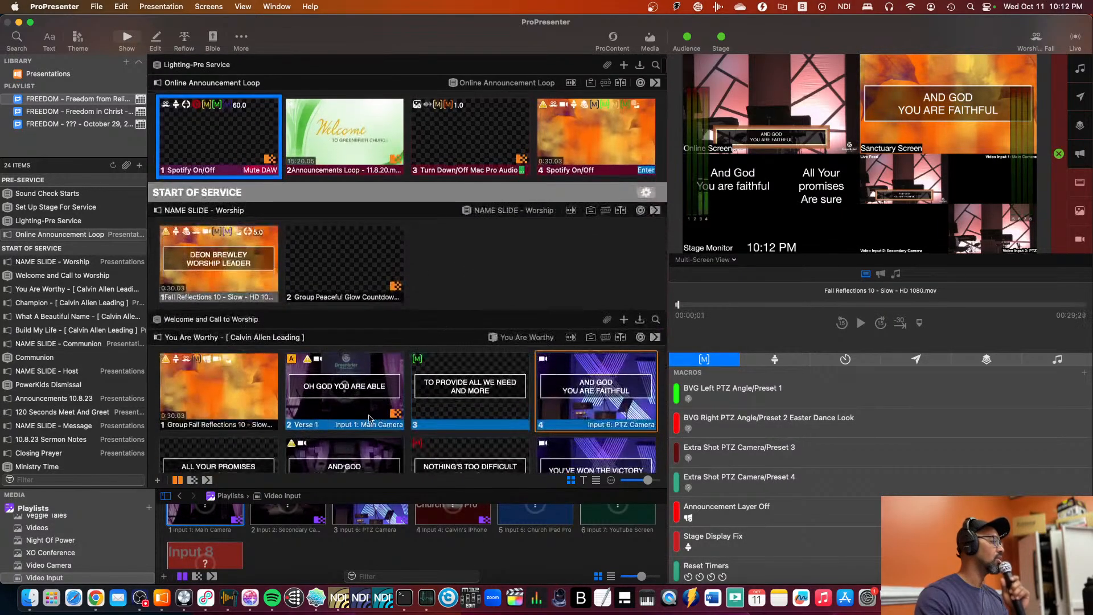
right_click(357, 388)
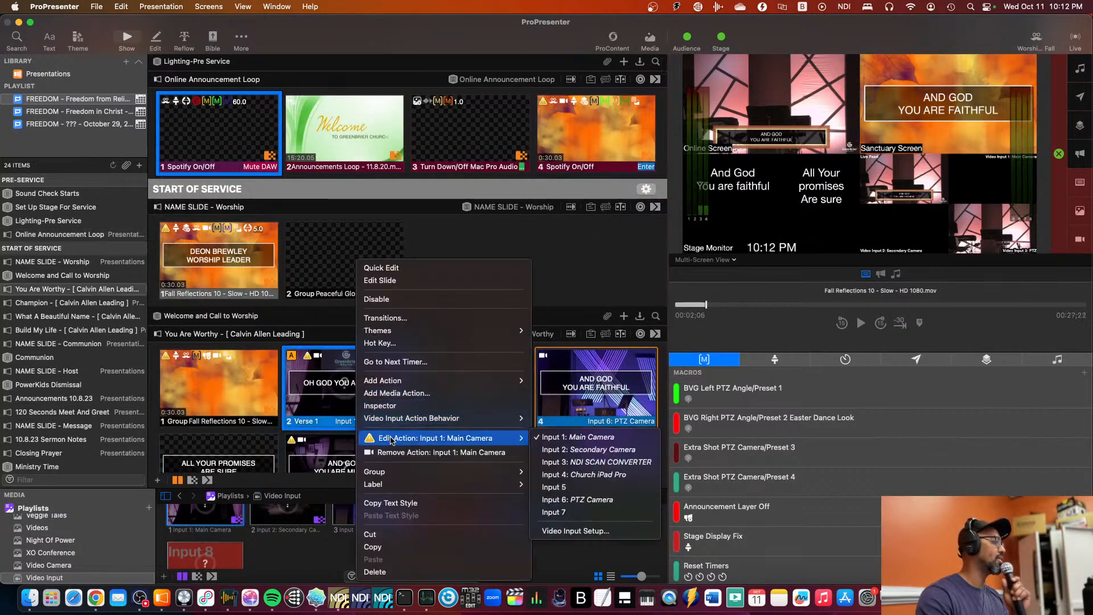
mouse_move(390, 380)
mouse_move(603, 413)
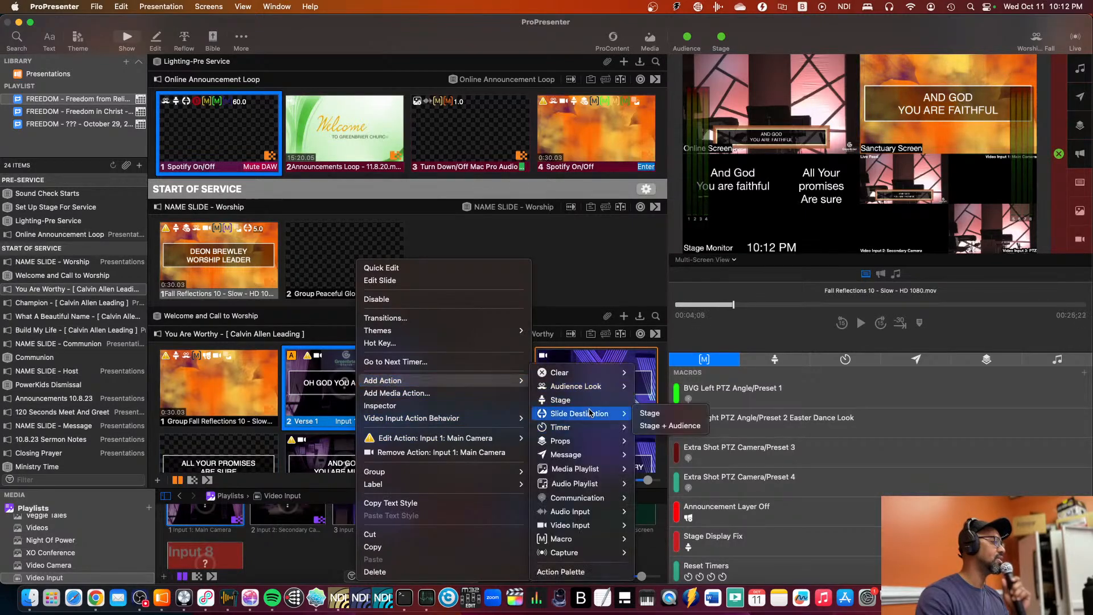
click(660, 415)
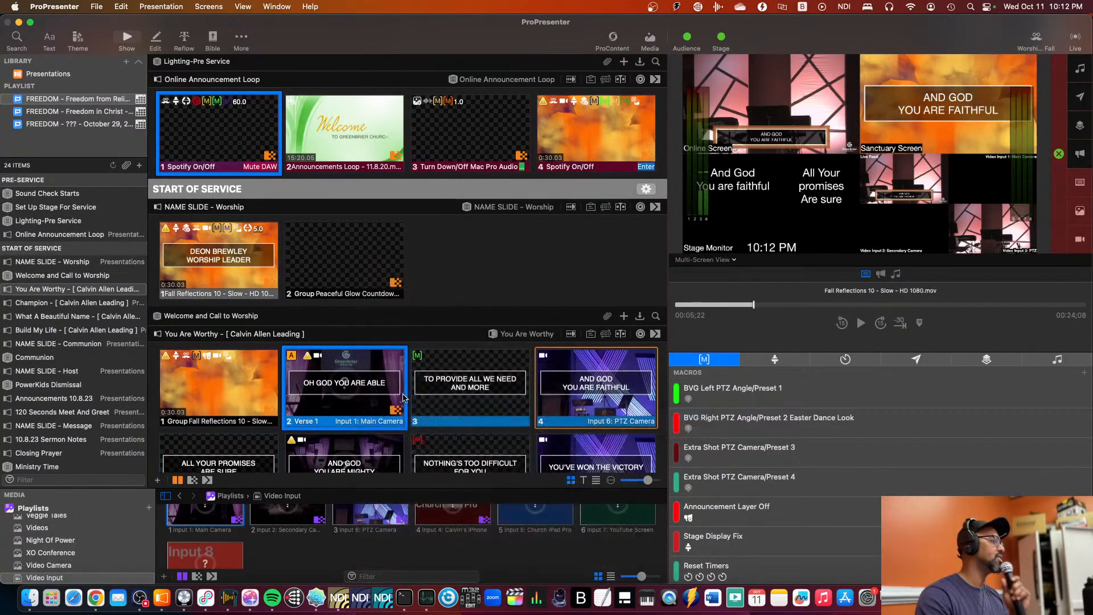
Step: Send the "OH GOD YOU ARE ABLE" slide live, and switch between slides 3 and 4 to compare stage and audience outputs
click(360, 377)
click(361, 378)
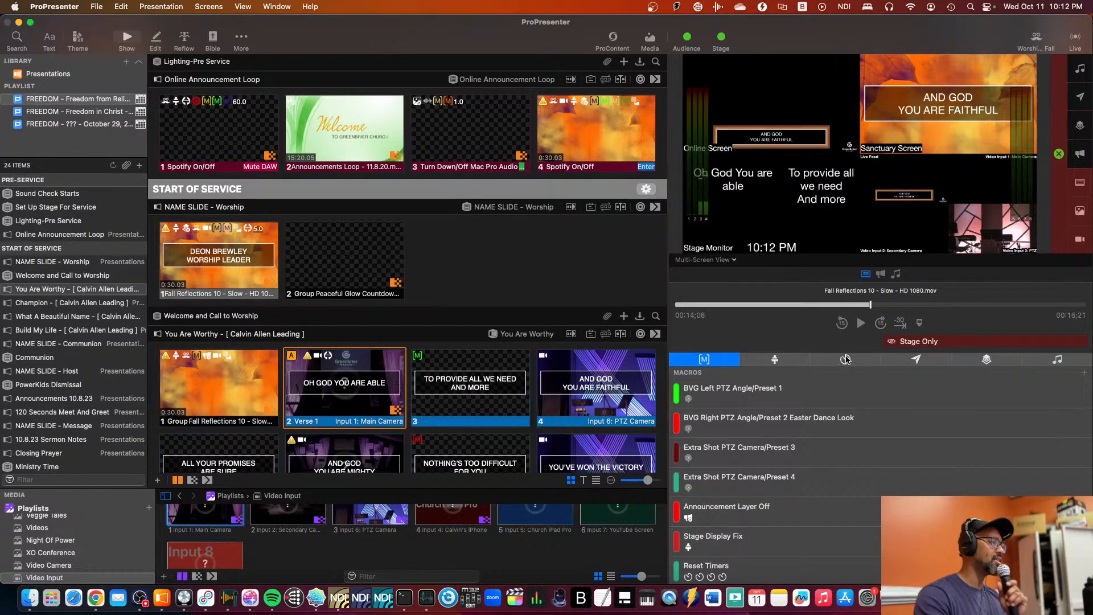
click(480, 388)
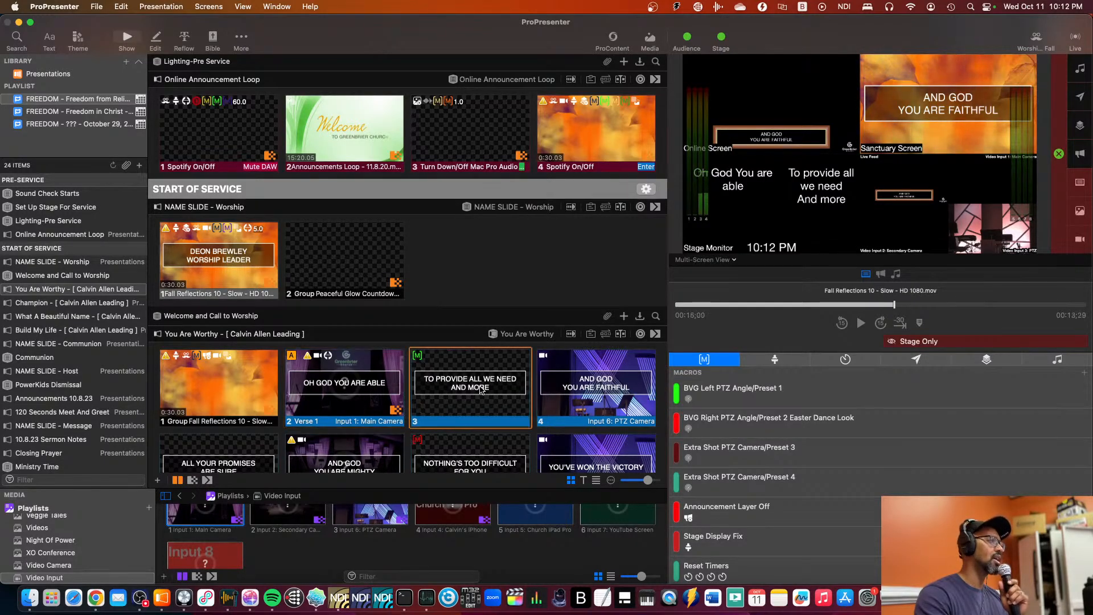
click(591, 388)
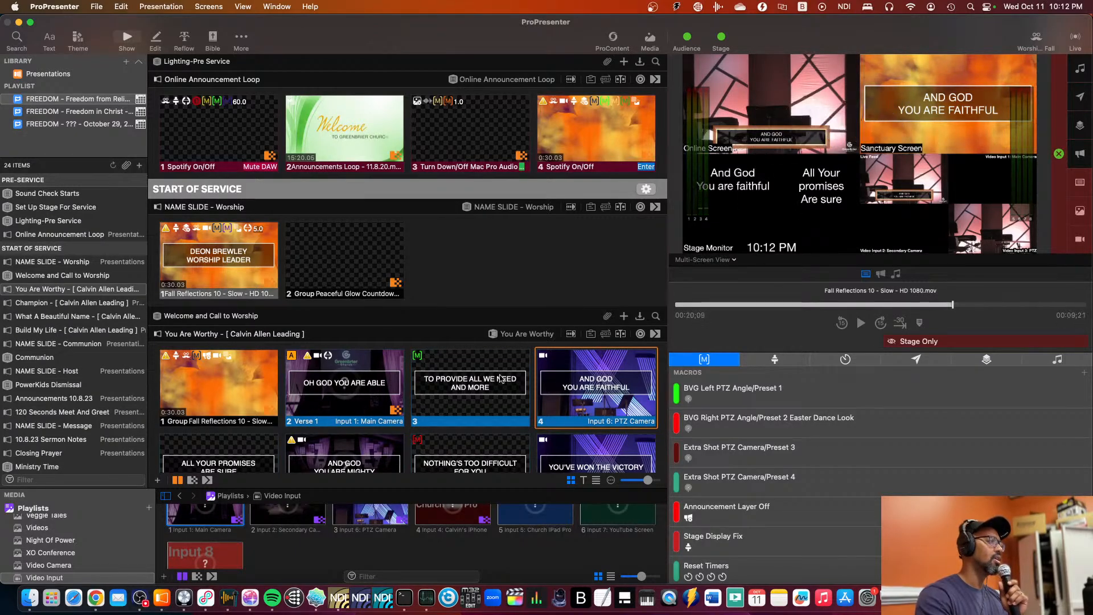
click(465, 390)
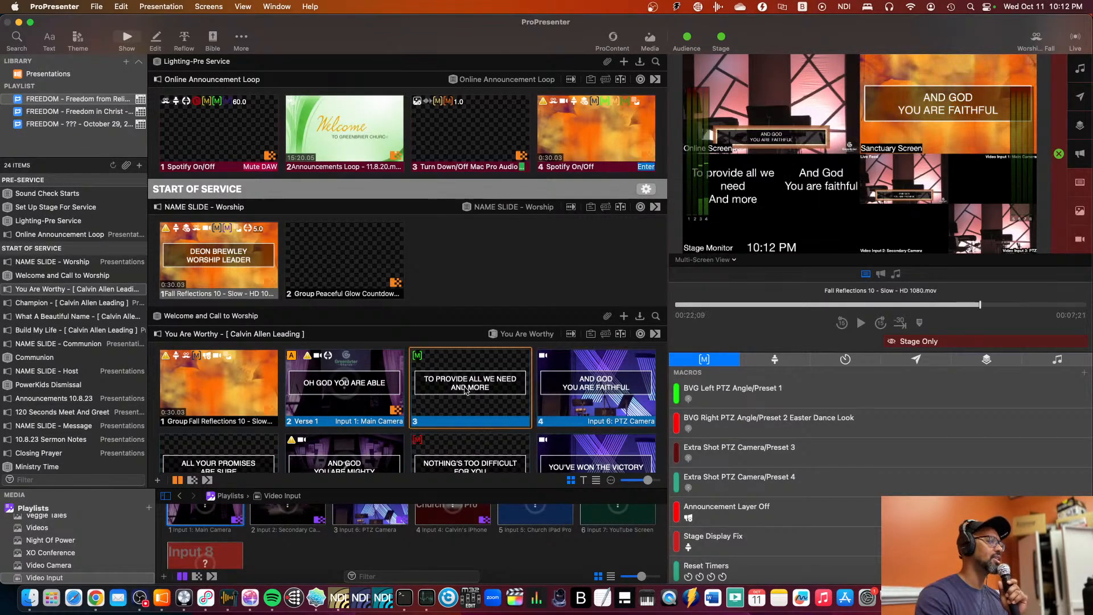
key(Right)
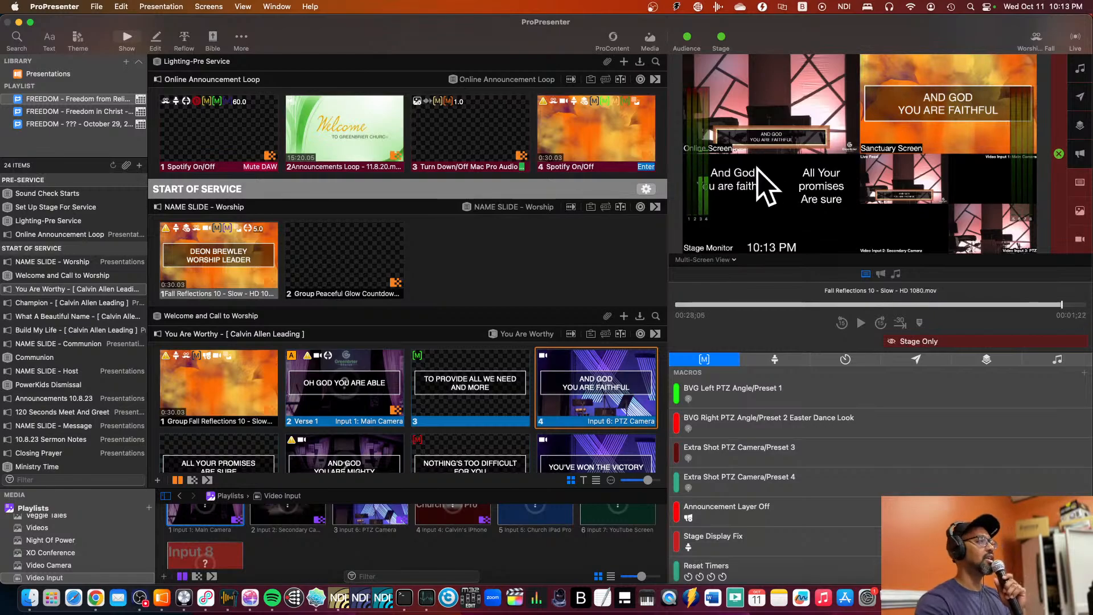
key(Left)
Step: Remove the Slide Destination action from the "OH GOD YOU ARE ABLE" slide and send that slide live
right_click(374, 385)
mouse_move(432, 436)
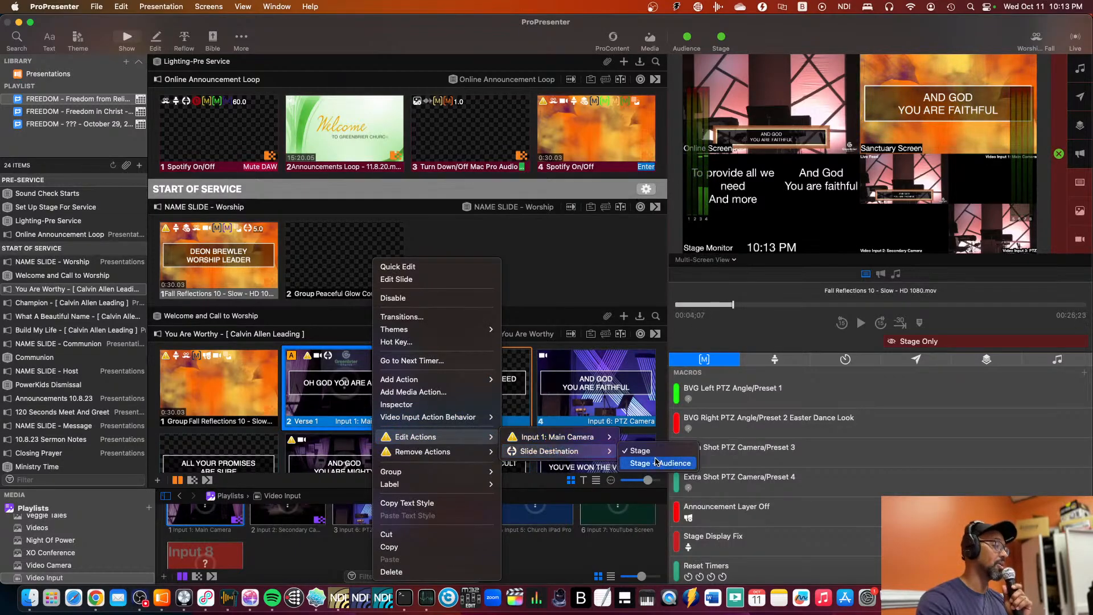
mouse_move(427, 456)
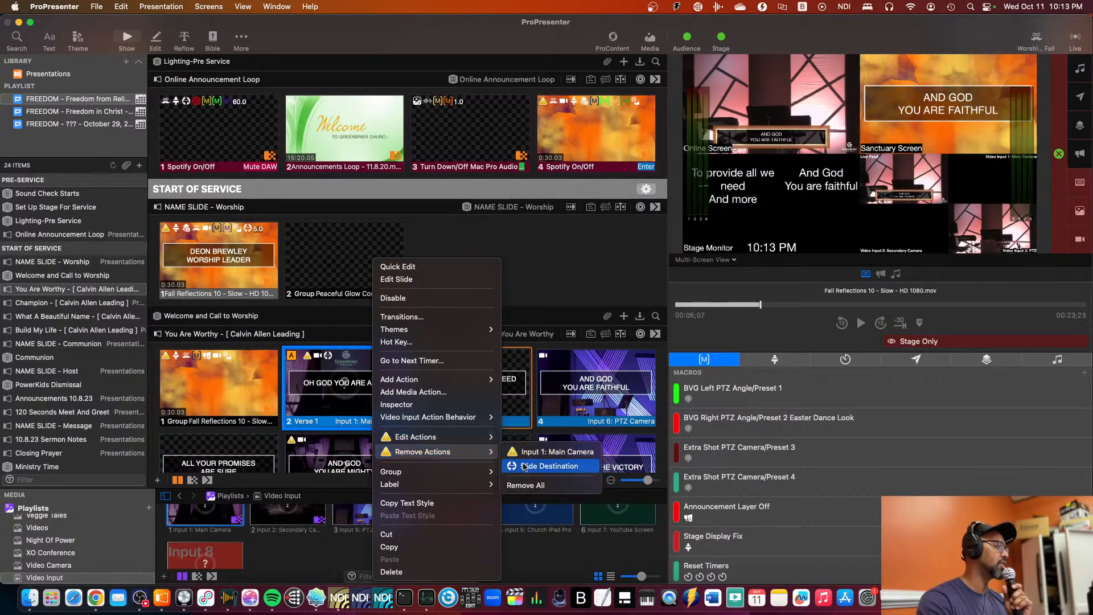
click(527, 466)
click(354, 389)
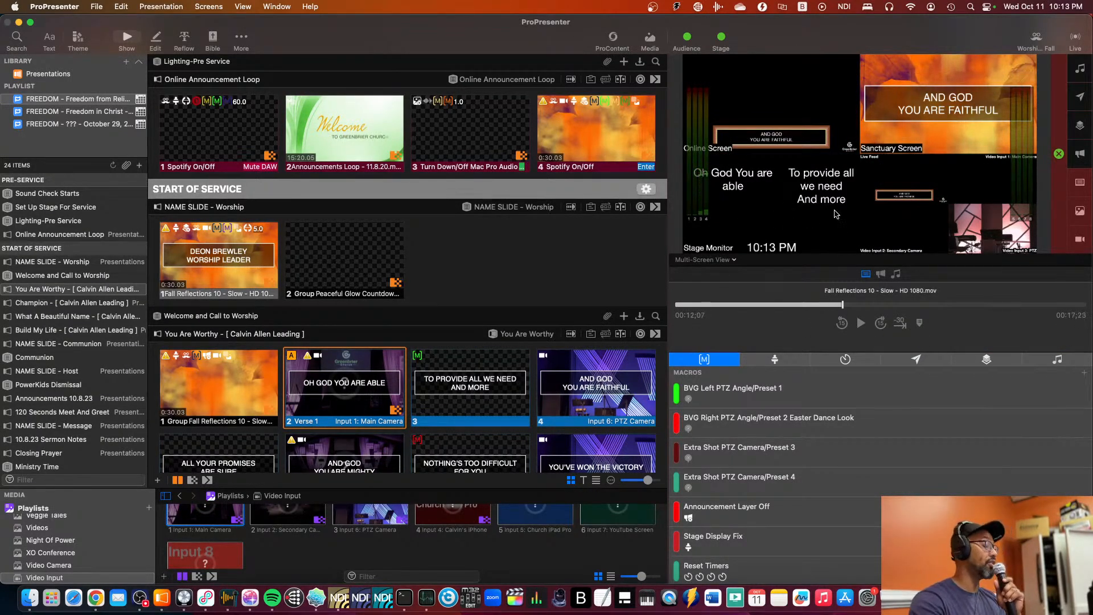
Step: Examine the clear group options of the All Clear action on the first Online Announcement Loop slide
right_click(232, 151)
mouse_move(307, 314)
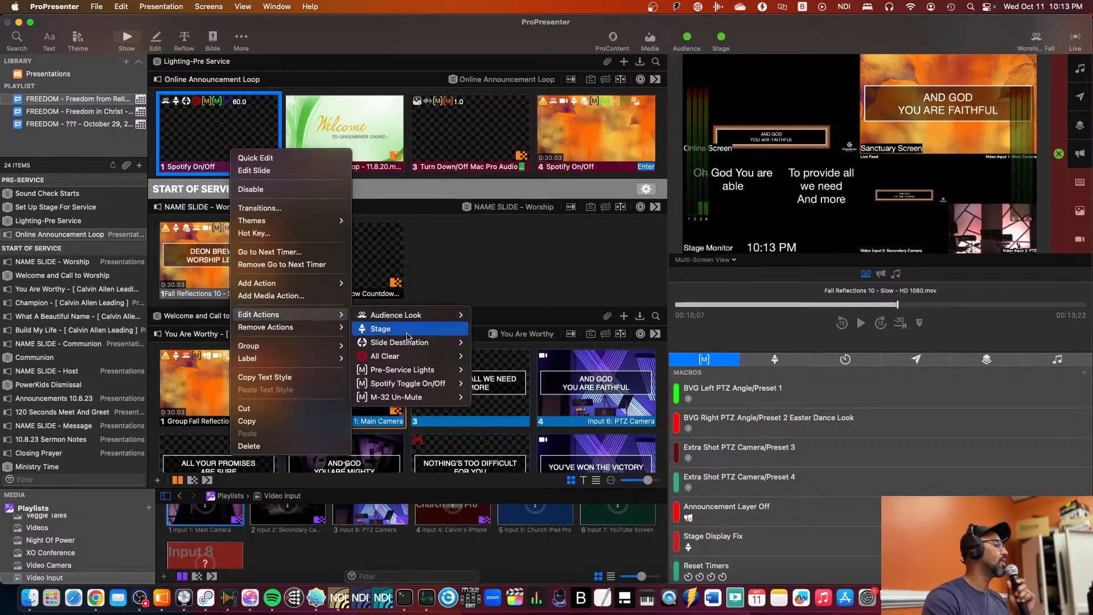
mouse_move(416, 361)
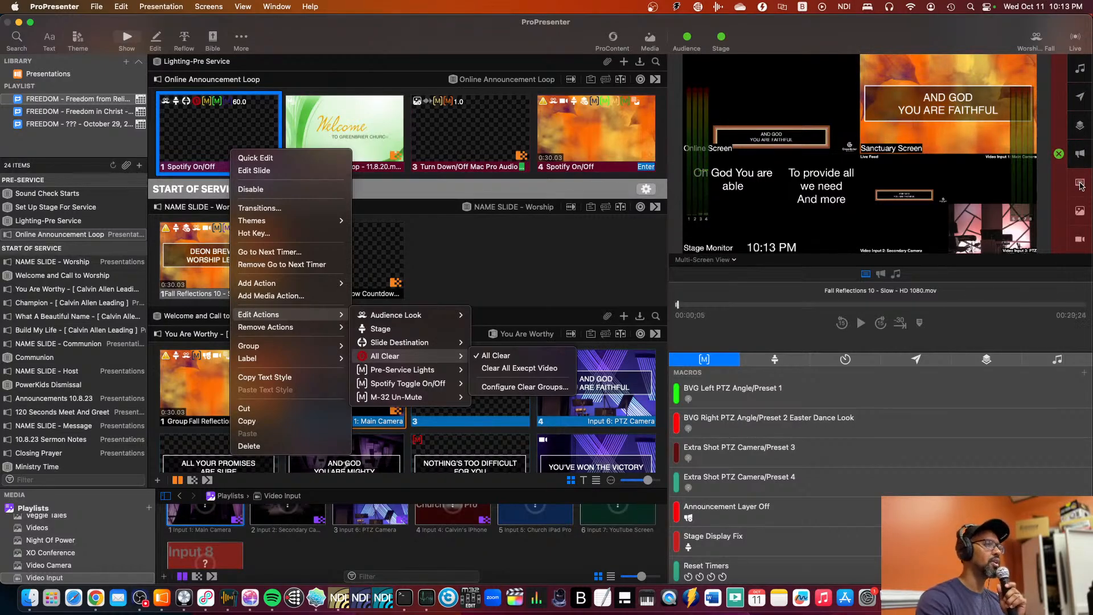
Step: Clear the media, video input and slide layers from the output, and send the first two You Are Worthy slides live
click(1079, 184)
click(1079, 212)
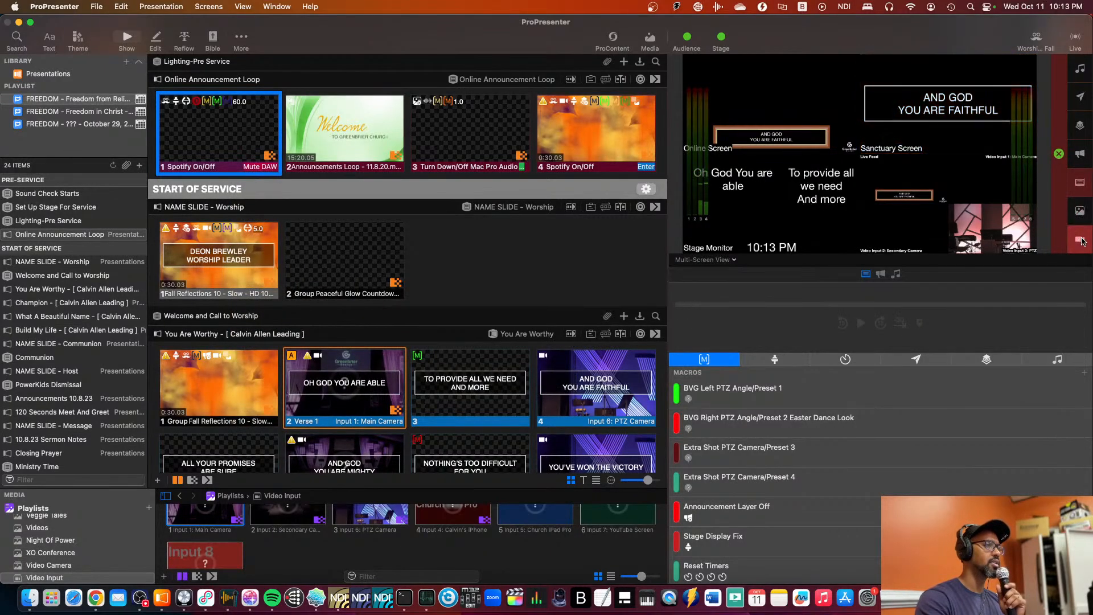
click(1087, 240)
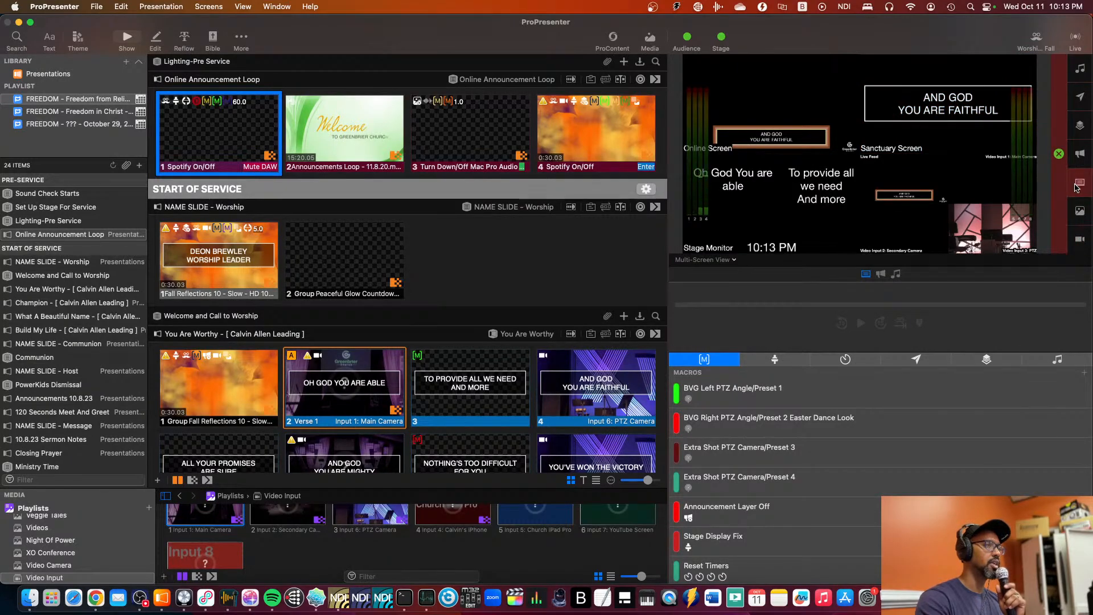
click(1078, 183)
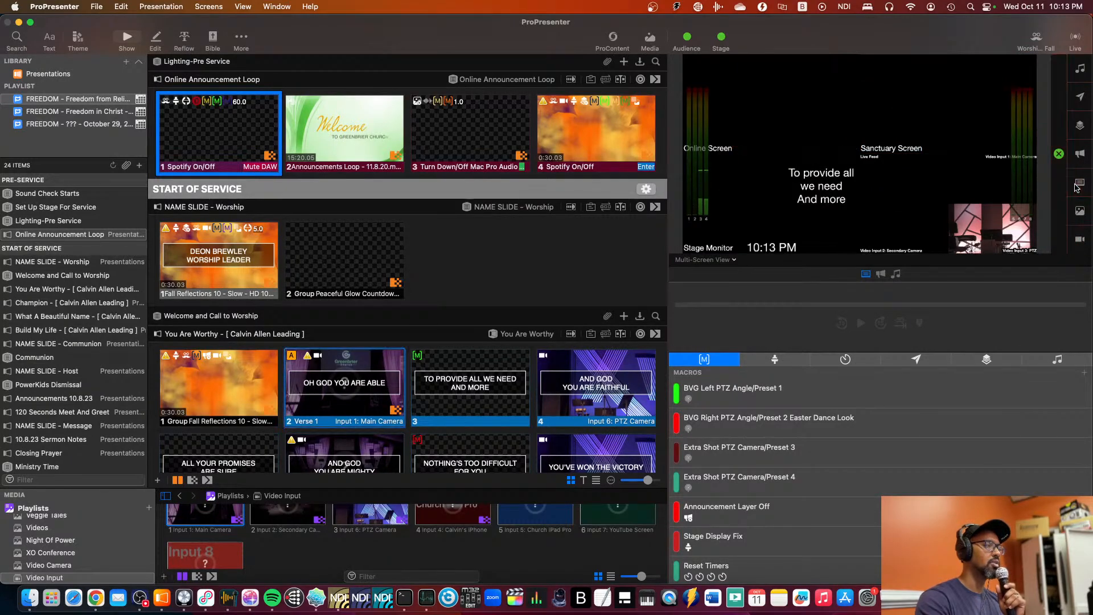
click(223, 382)
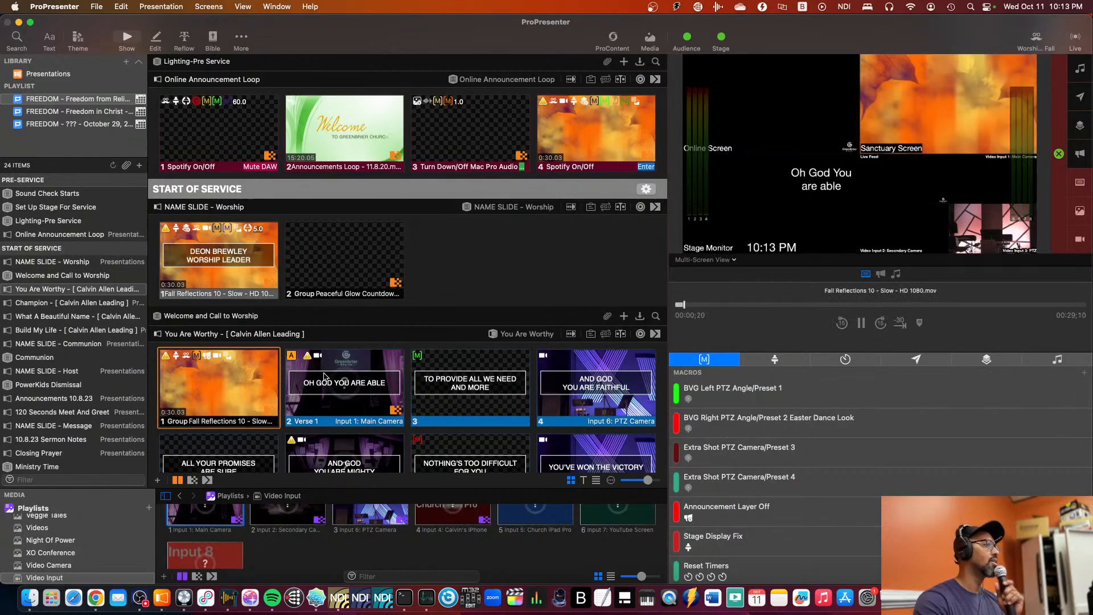
click(324, 376)
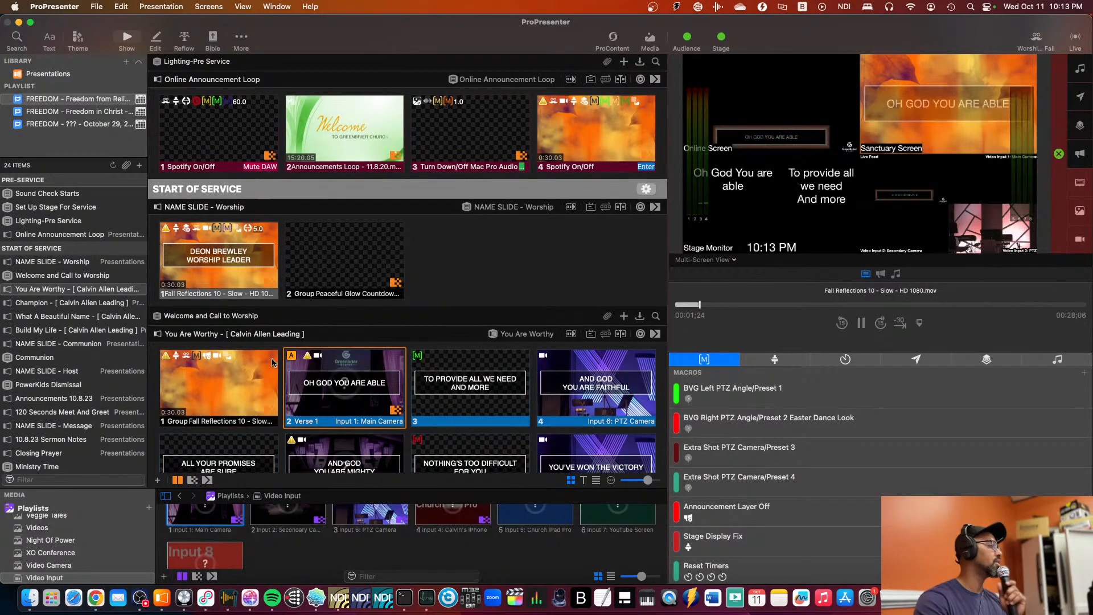
Step: Examine the macros available for the Pre-Service Lights action on the first Online Announcement Loop slide, and close the choices without changing anything
right_click(196, 133)
mouse_move(267, 293)
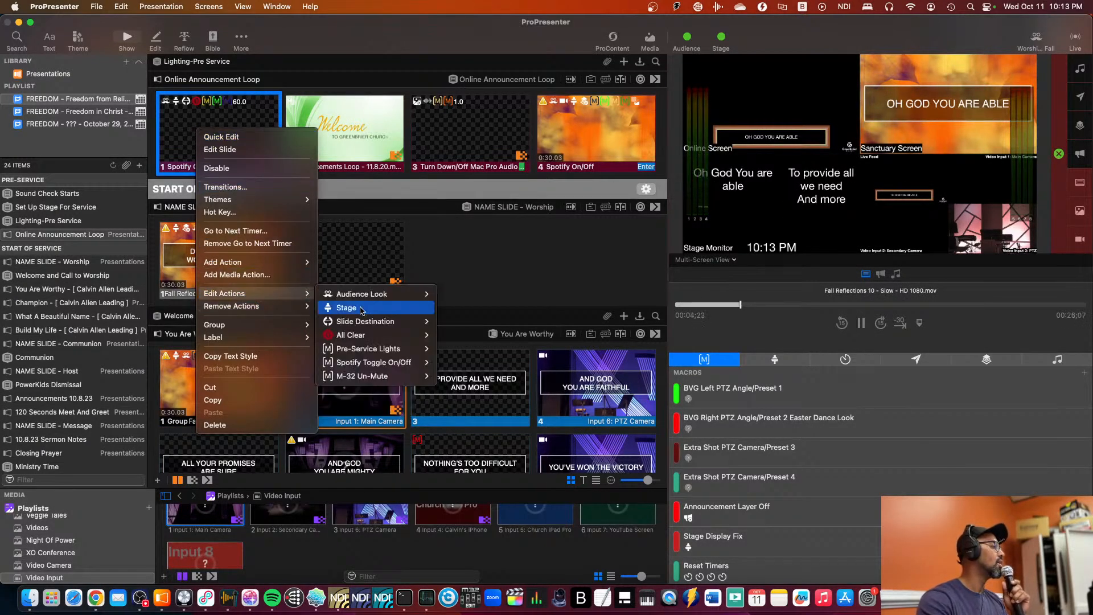
mouse_move(371, 349)
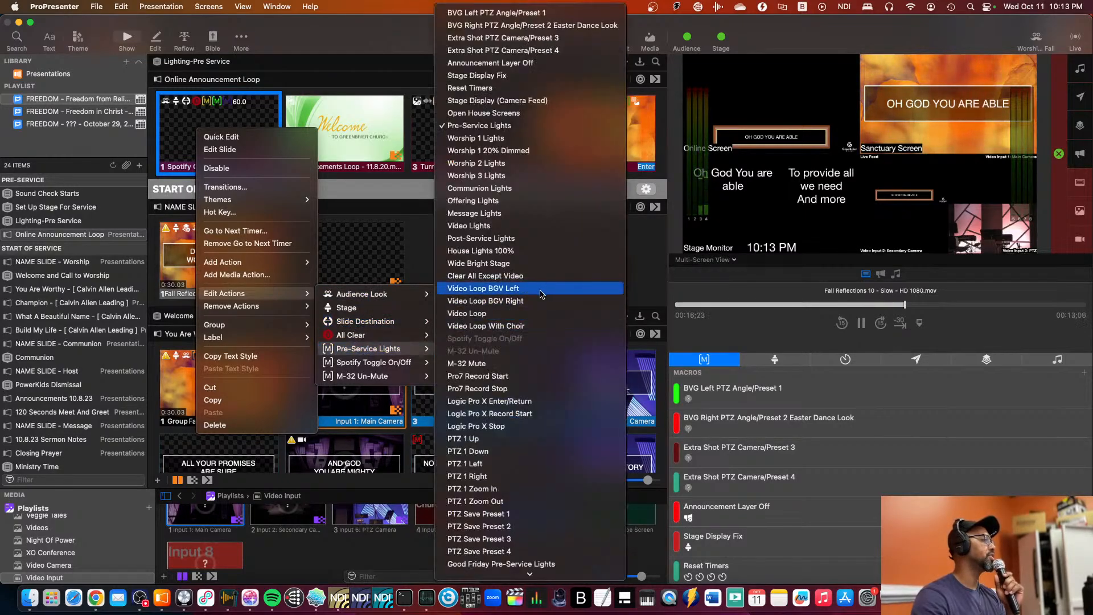
scroll(538, 284, up, 5)
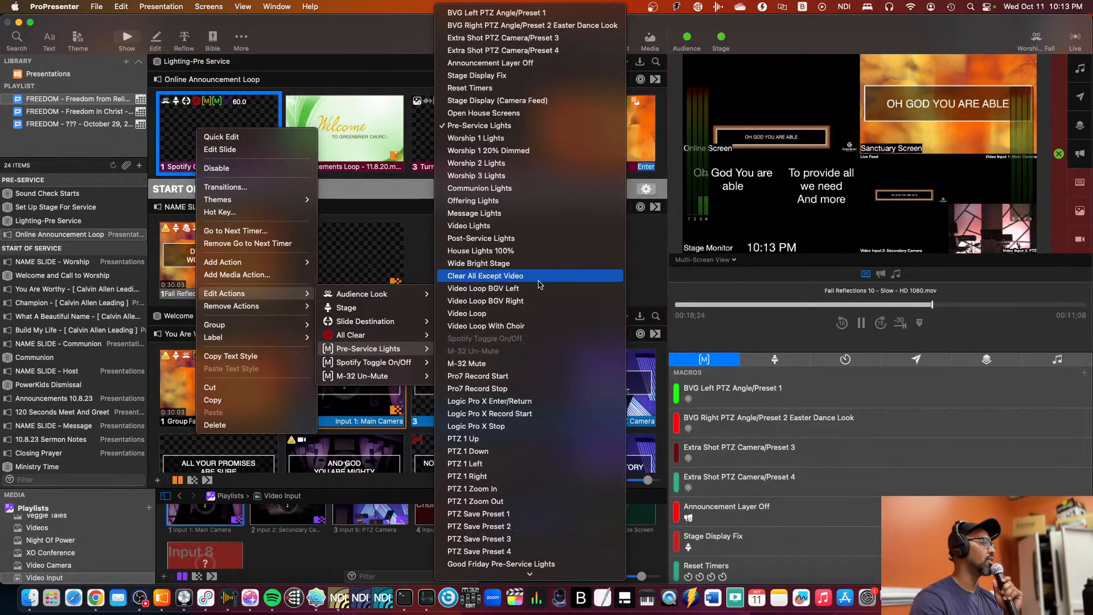
scroll(538, 285, down, 5)
scroll(539, 285, up, 5)
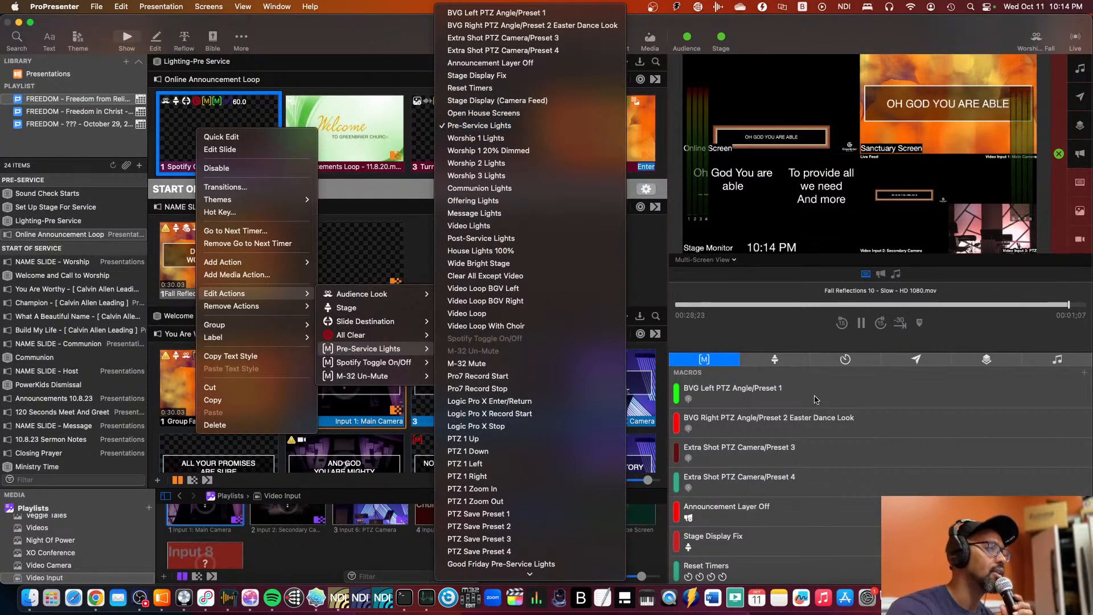
click(779, 342)
Step: Look through the Macros list, covering the PTZ camera presets, lighting, video loop, Spotify and M-32 macros
scroll(740, 447, down, 5)
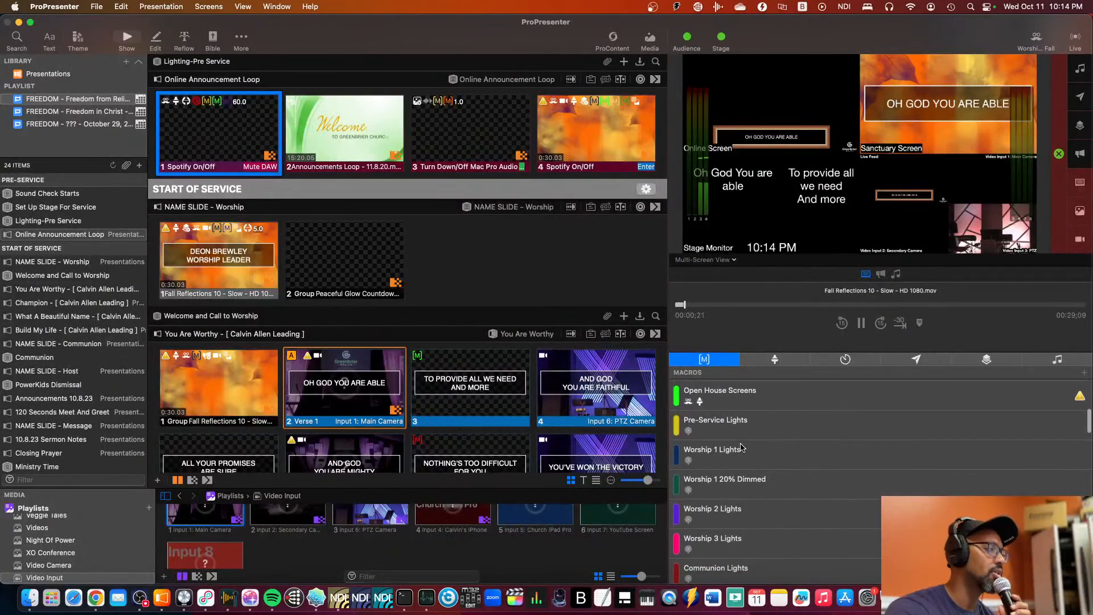
scroll(741, 446, down, 10)
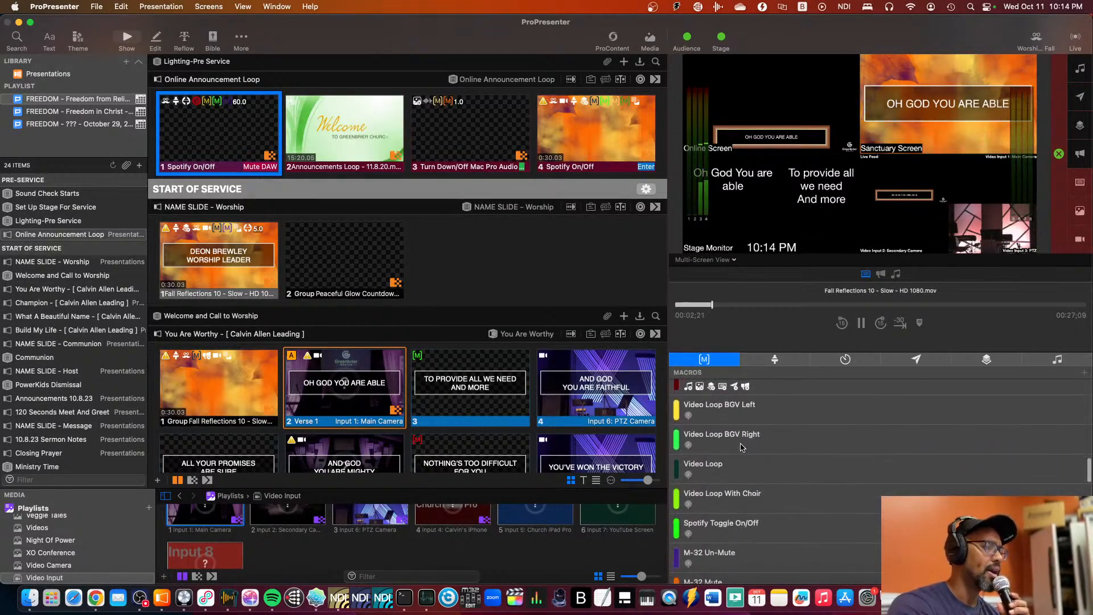
scroll(741, 447, up, 10)
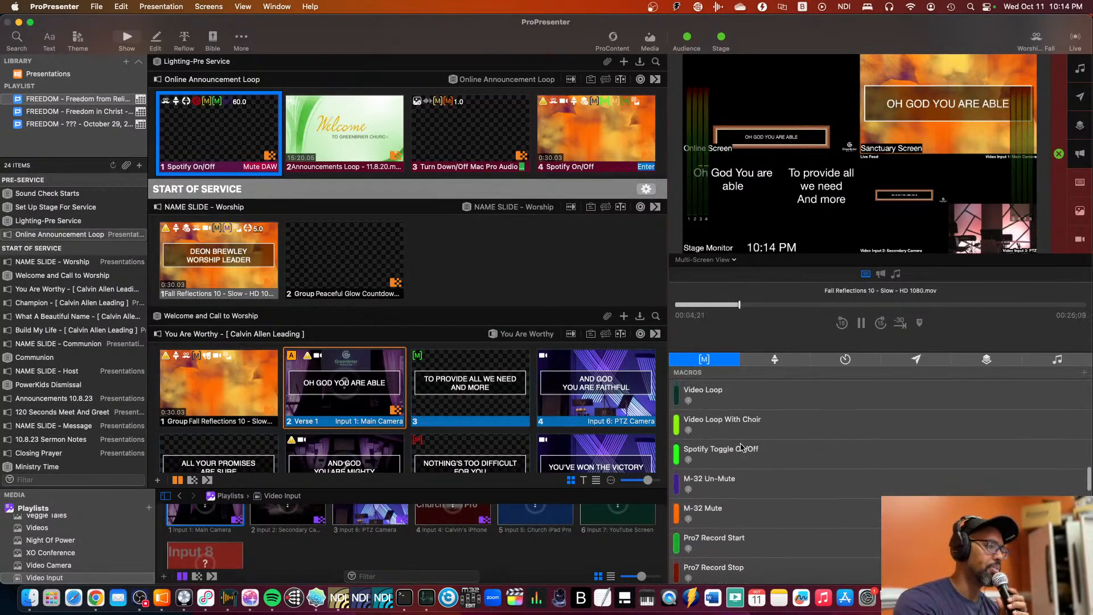
scroll(741, 447, up, 1)
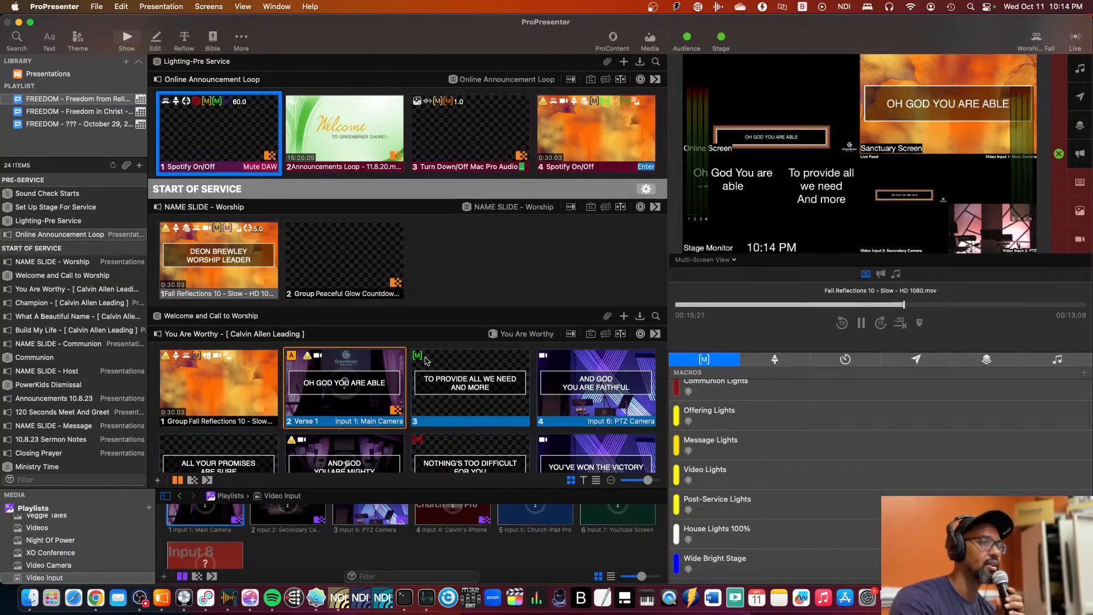
scroll(770, 449, up, 4)
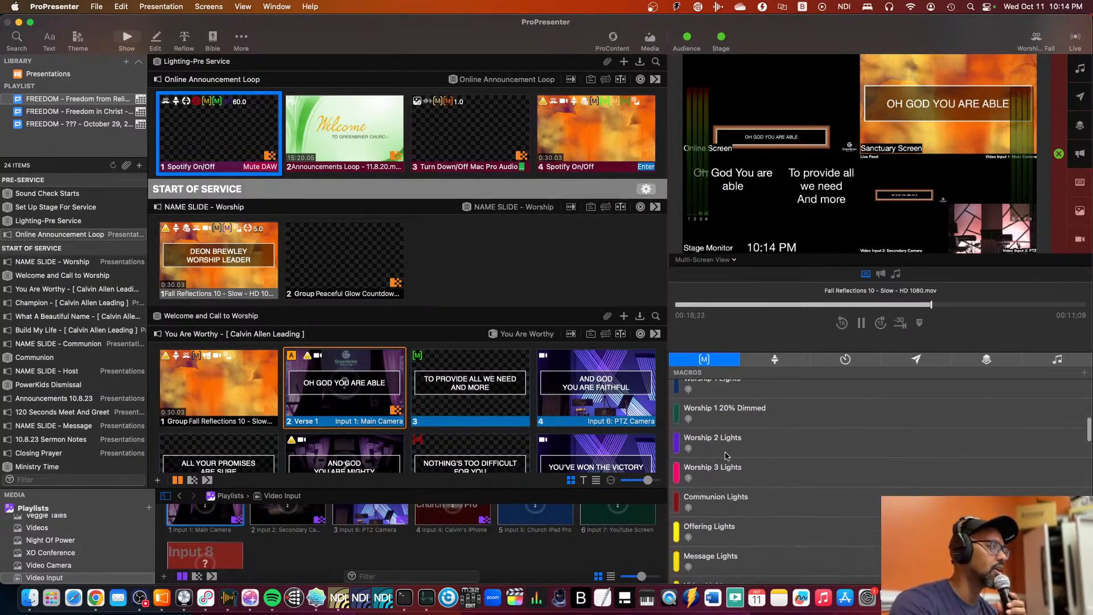
scroll(756, 461, up, 10)
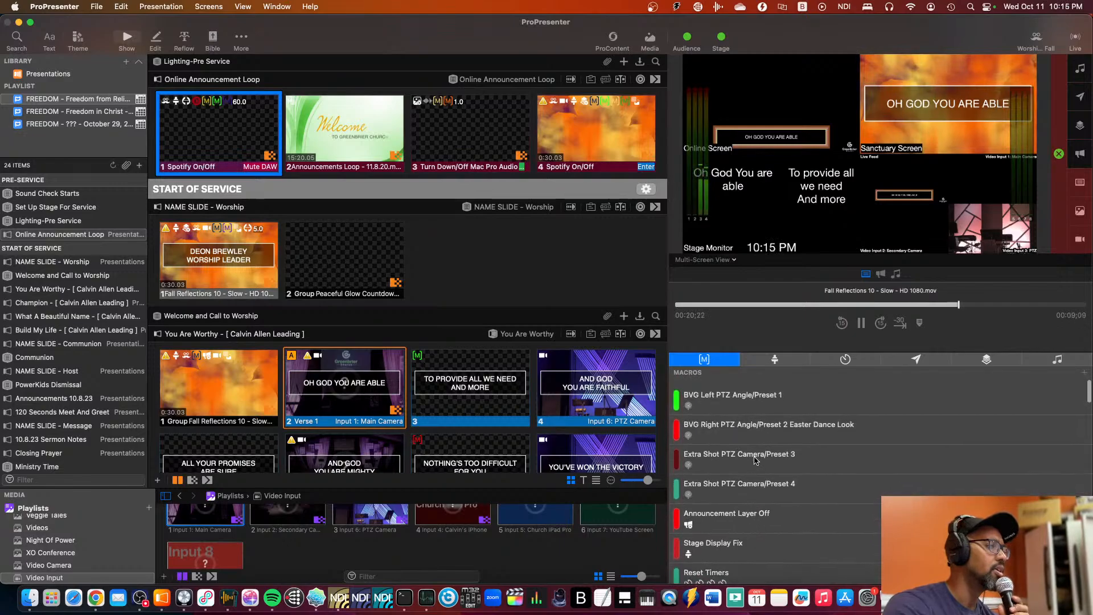
scroll(756, 461, down, 10)
scroll(755, 461, down, 5)
scroll(756, 461, up, 4)
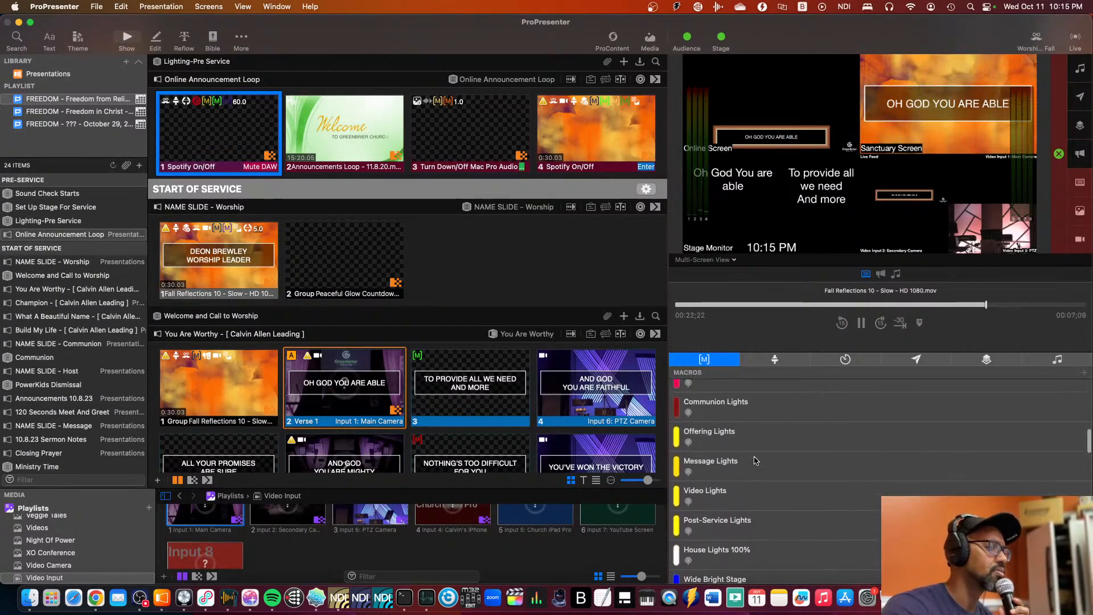
Step: Open the MIDI Note On action of the Pre-Service Lights macro to examine its device, channel, note and intensity
scroll(755, 461, up, 4)
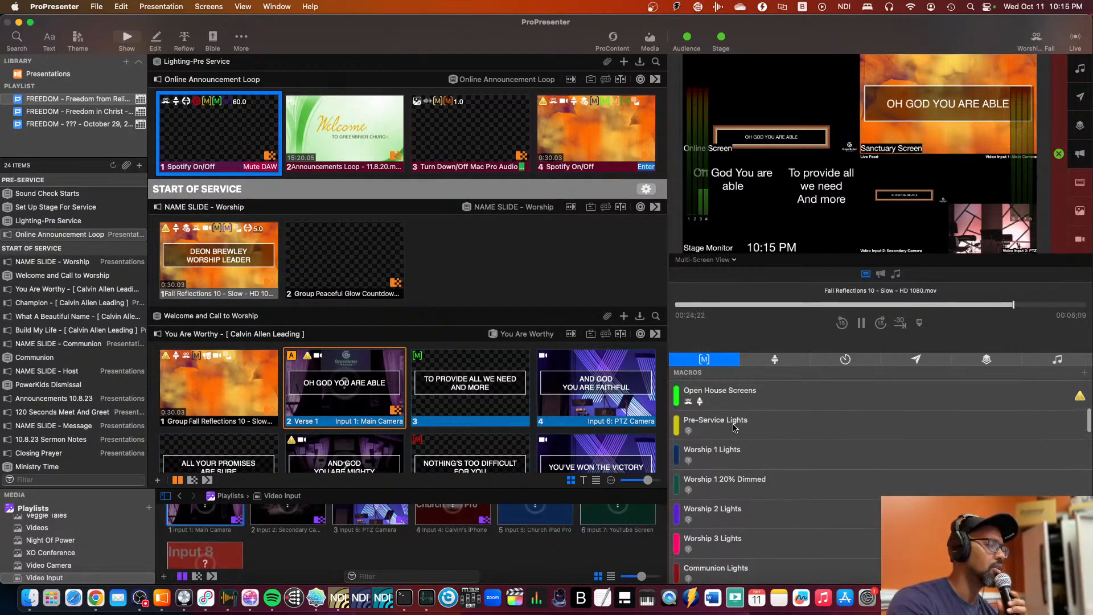
right_click(734, 429)
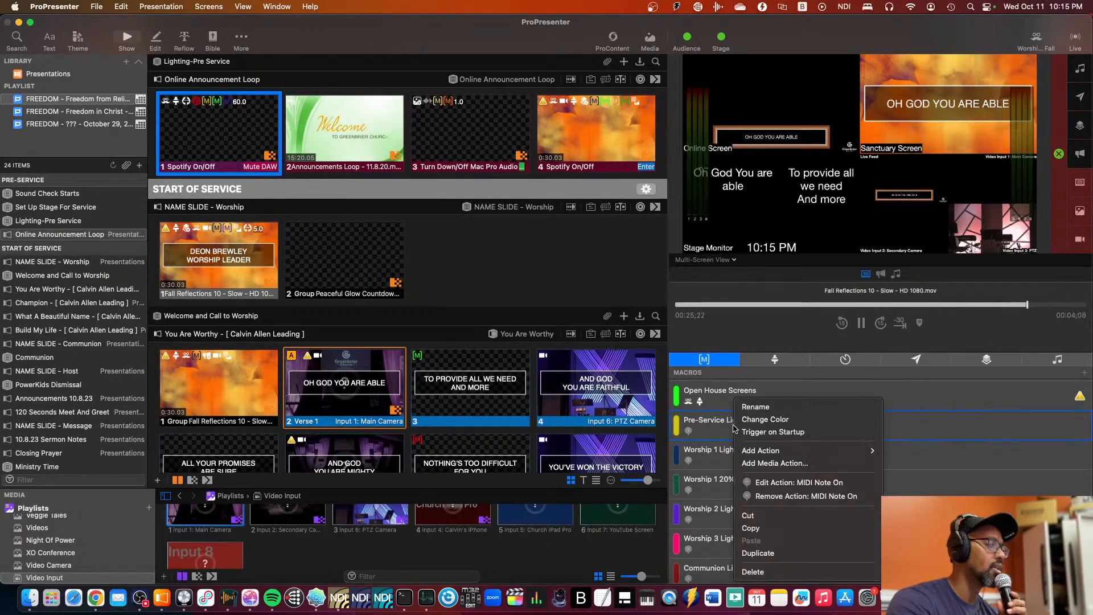
click(790, 483)
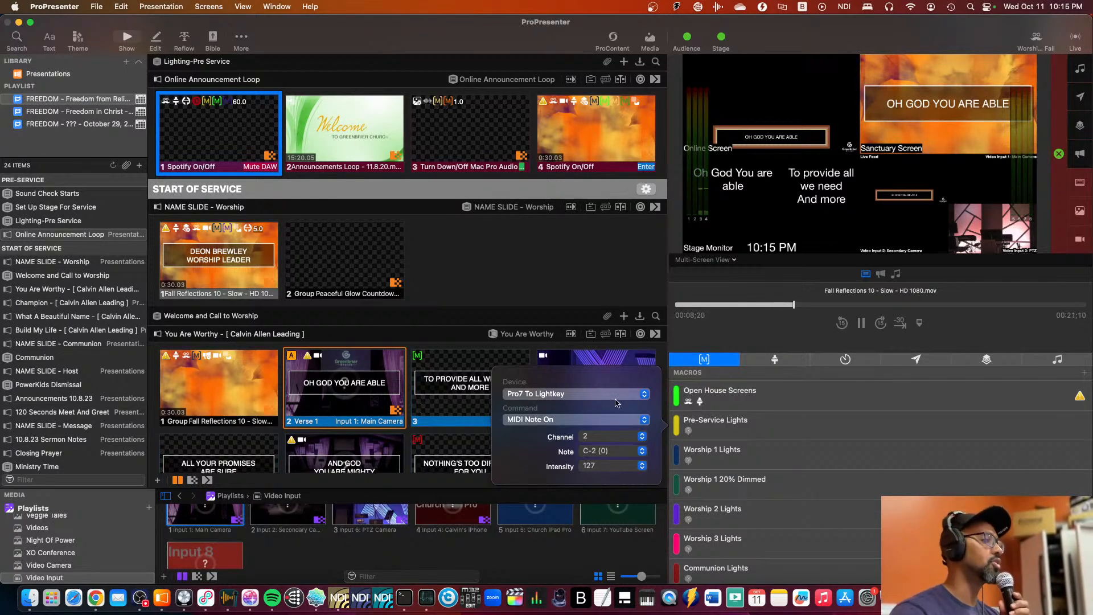
Step: Switch to Lightkey to view the church's lighting cues, and return to ProPresenter
click(248, 598)
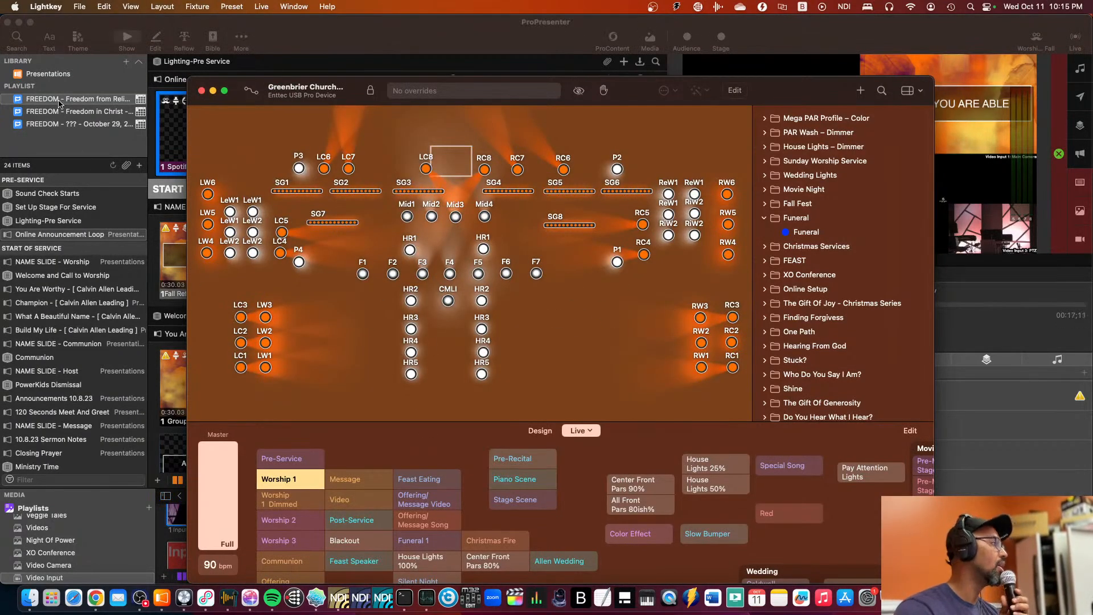
click(96, 150)
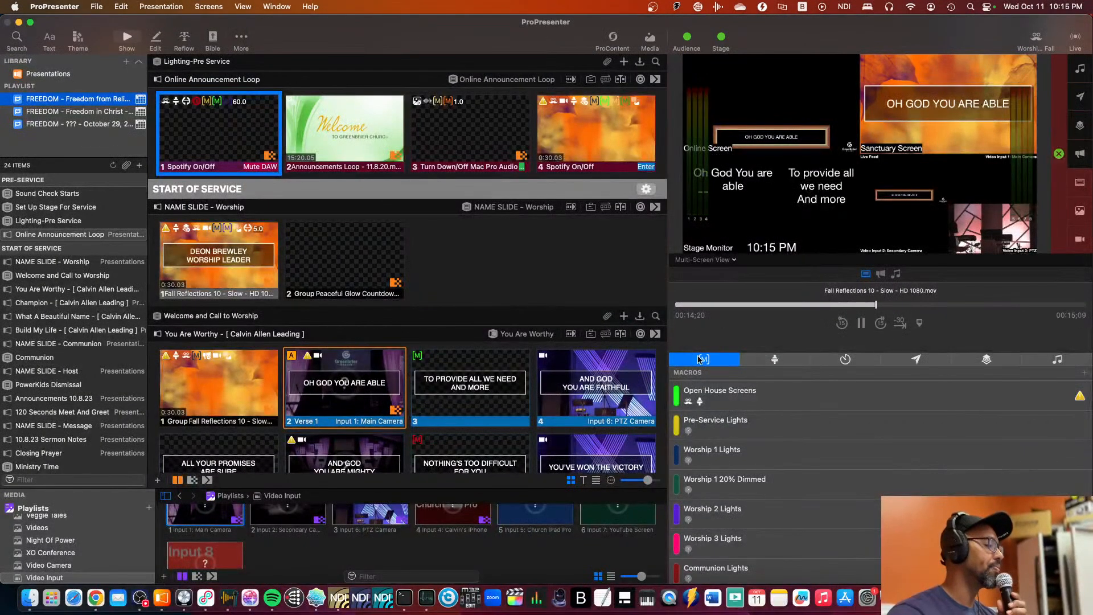
click(723, 344)
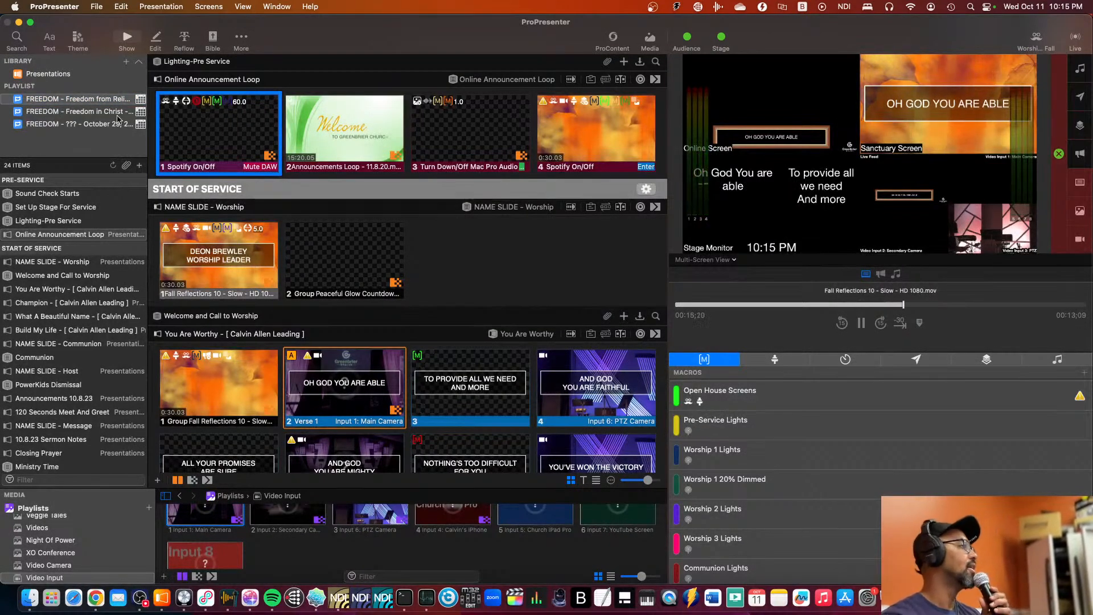
Step: Examine the macro choices for the Spotify Toggle On/Off action on the first Online Announcement Loop slide
right_click(216, 137)
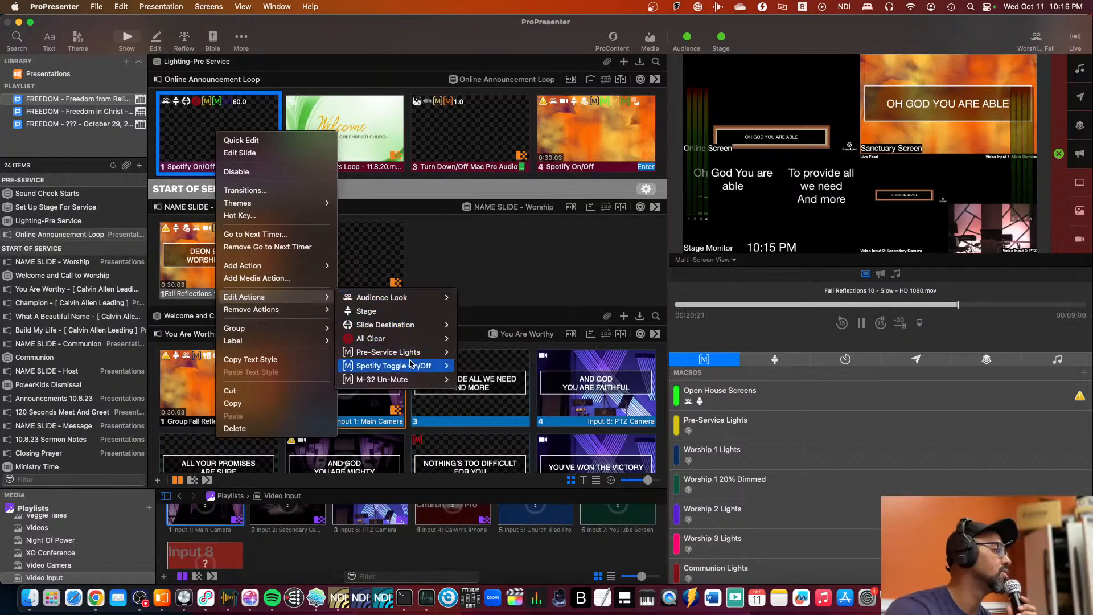
mouse_move(410, 367)
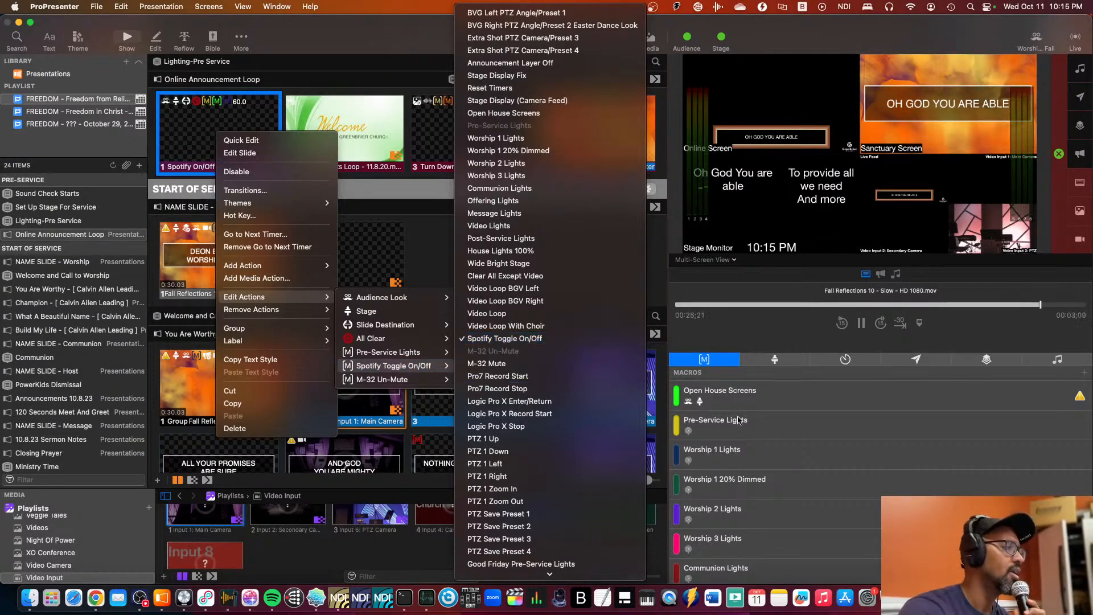
click(750, 328)
Step: Browse the rest of the Macros list and check the action options of the Spotify Toggle On/Off macro
scroll(737, 512, down, 15)
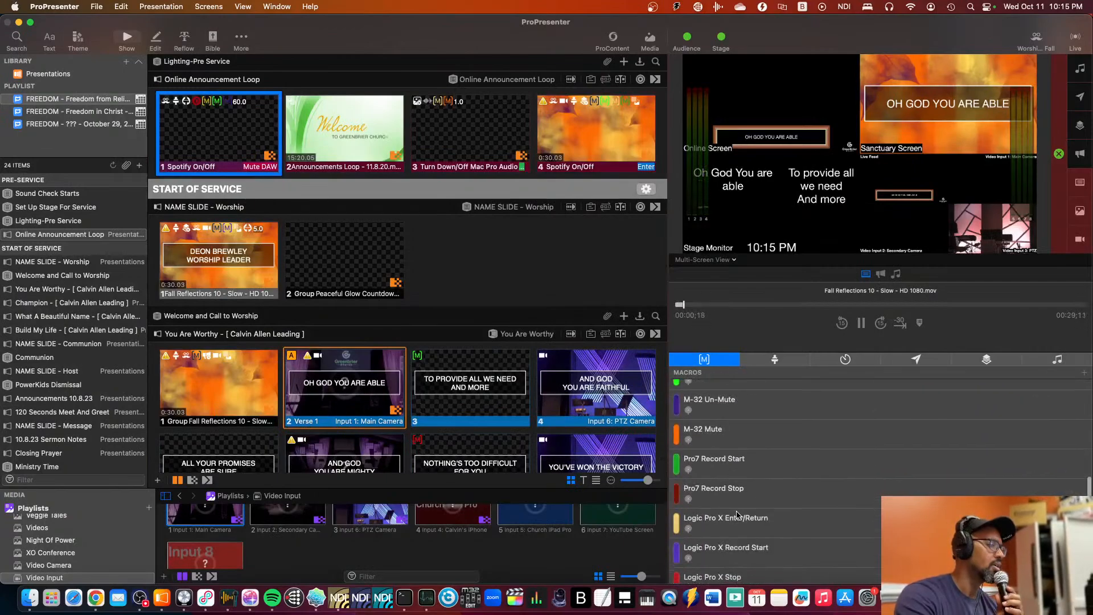
scroll(734, 515, down, 10)
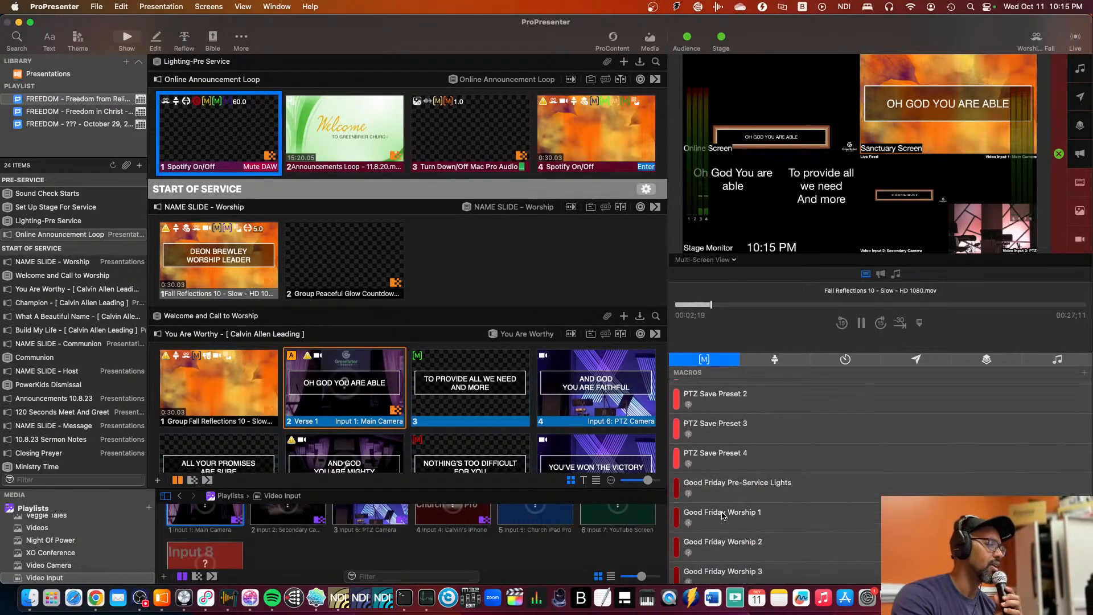
scroll(721, 515, down, 10)
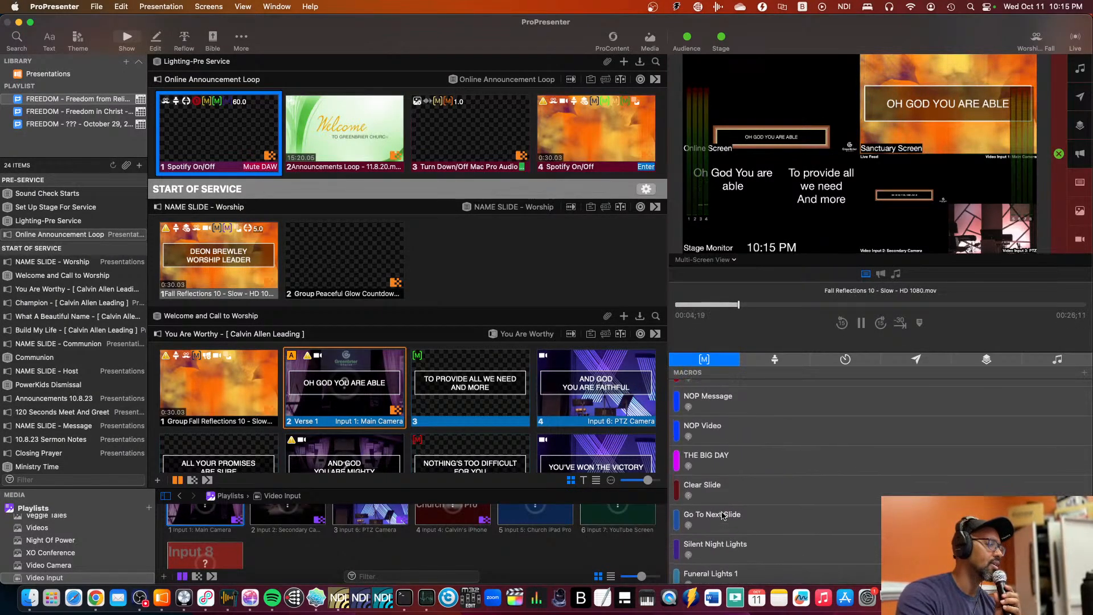
scroll(721, 515, up, 10)
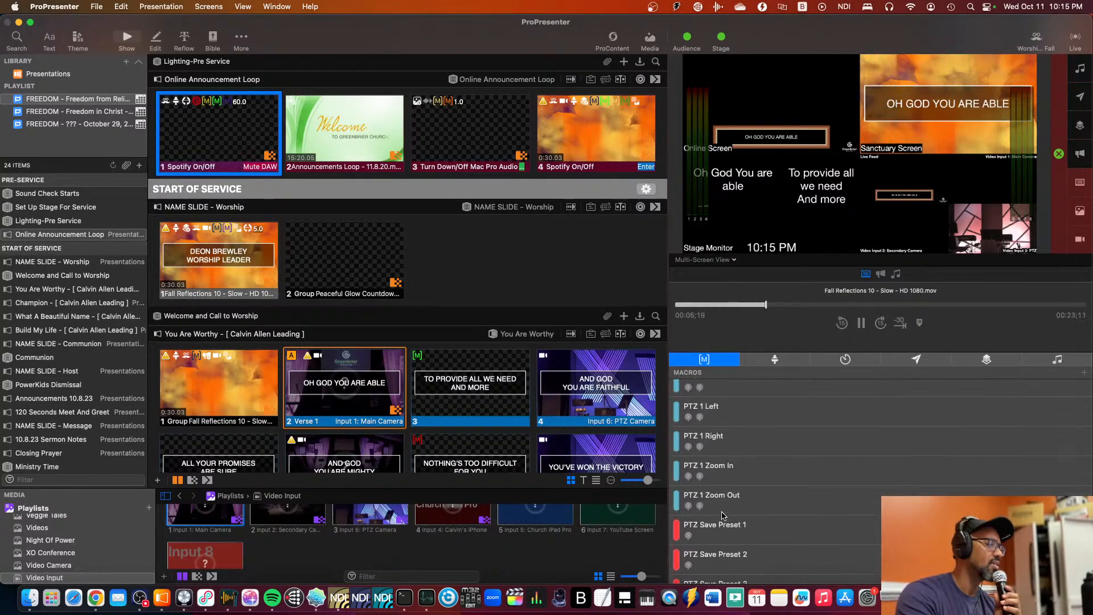
scroll(722, 515, up, 10)
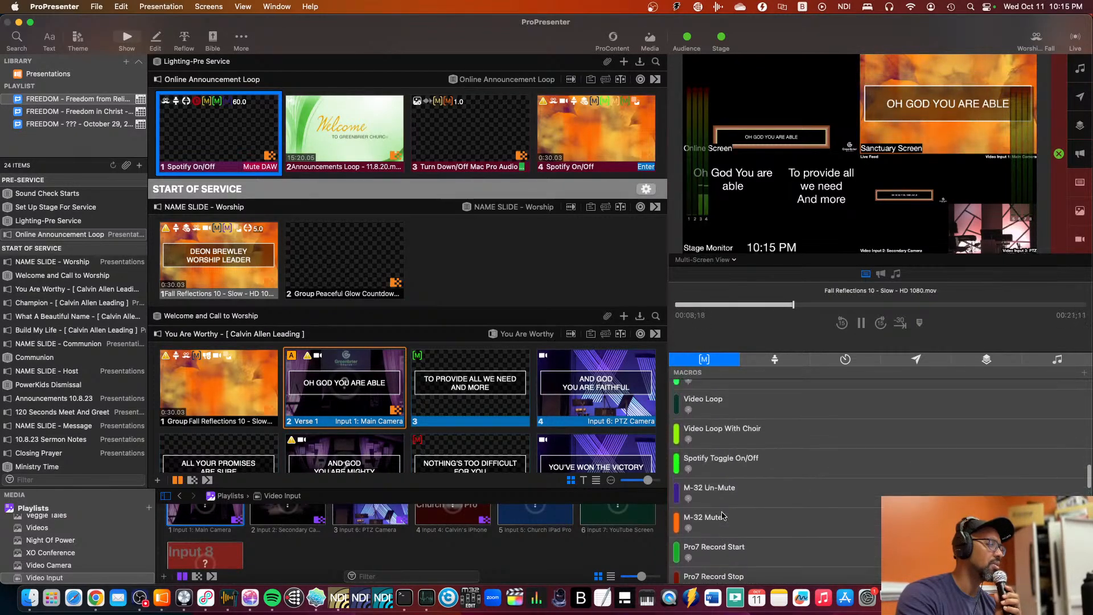
scroll(722, 515, up, 2)
right_click(720, 505)
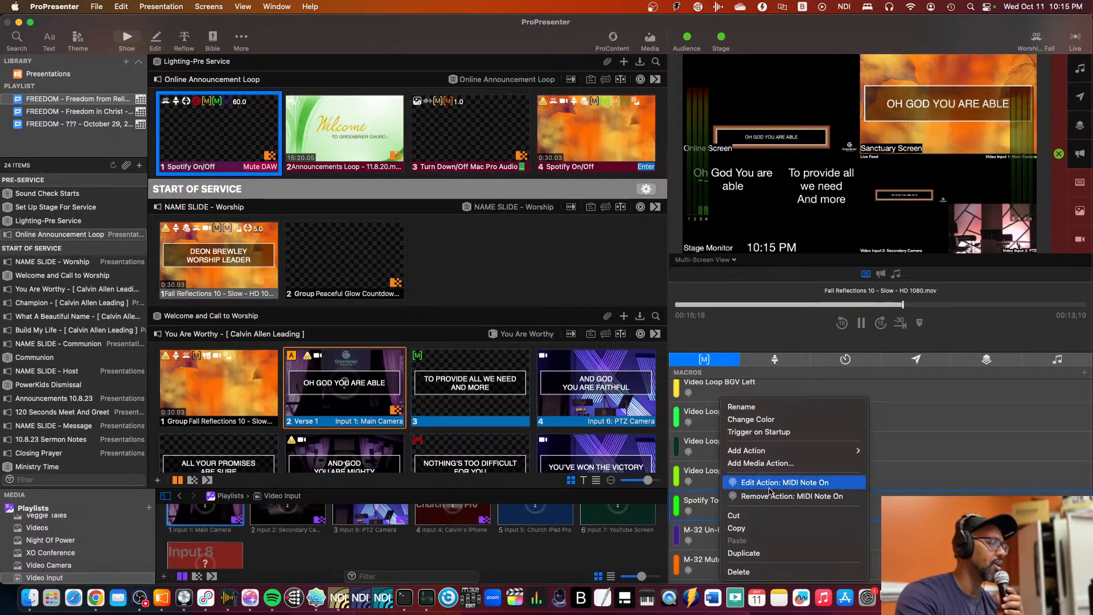
click(537, 280)
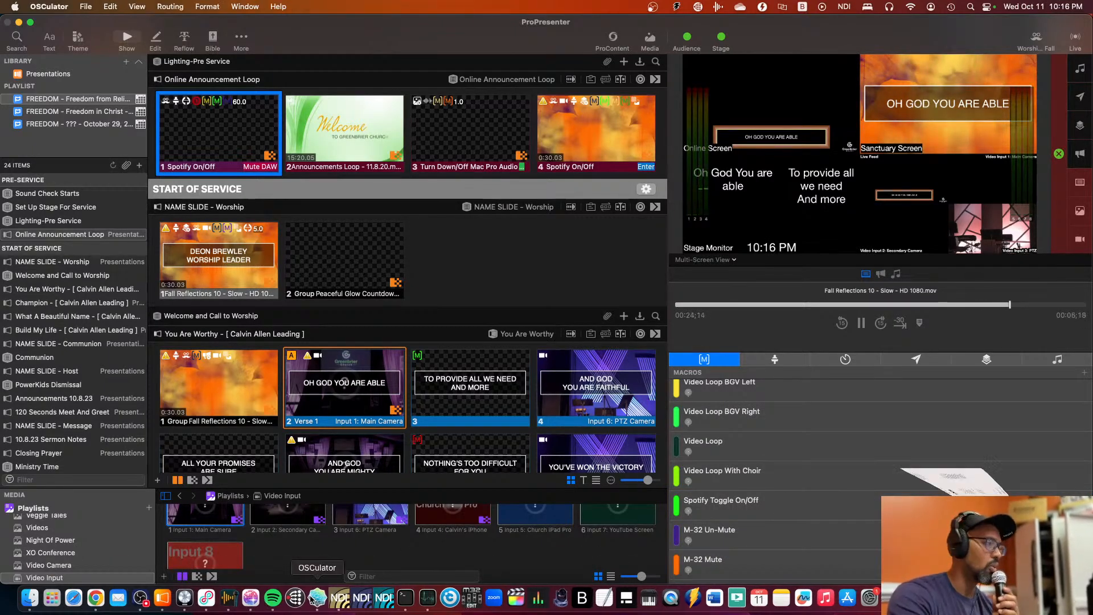
Step: Switch to OSCulator, and enlarge and reposition the GC AV Setup Mac Pro.osc3 window to show more messages
click(316, 597)
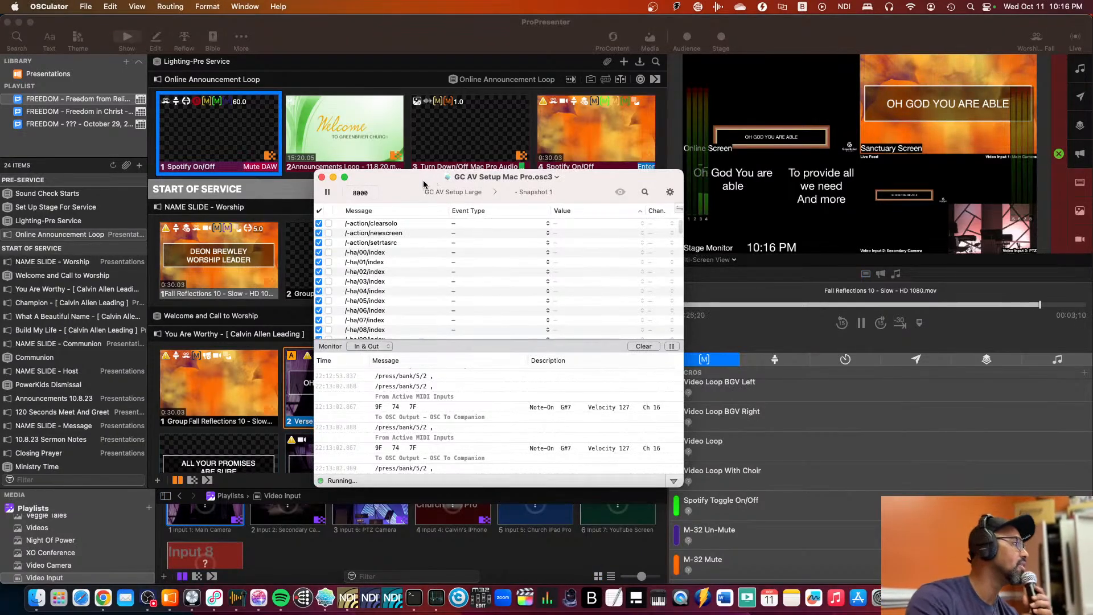
drag(743, 523, 828, 564)
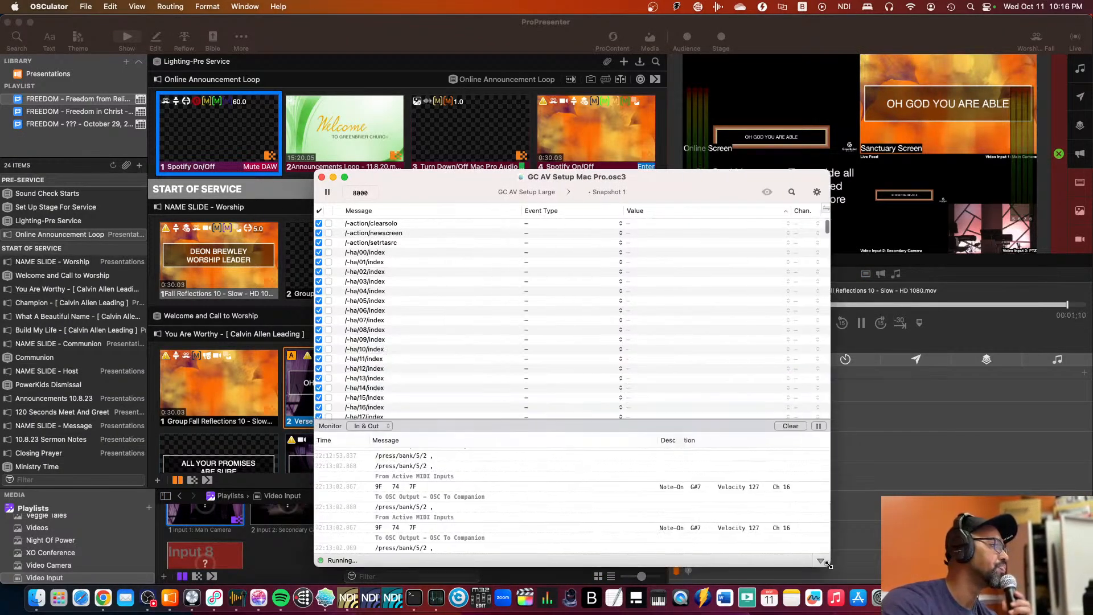
drag(457, 191, 357, 127)
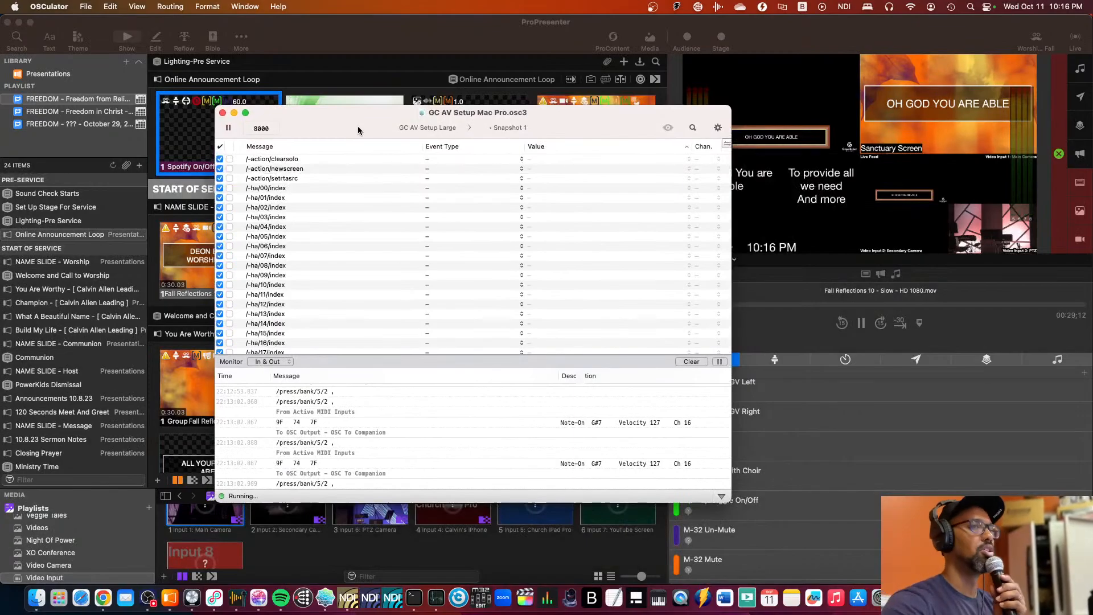
Step: Open the parameters of GC AV Setup Mac Pro.osc3 and examine its Key Combos and Devices settings
click(717, 127)
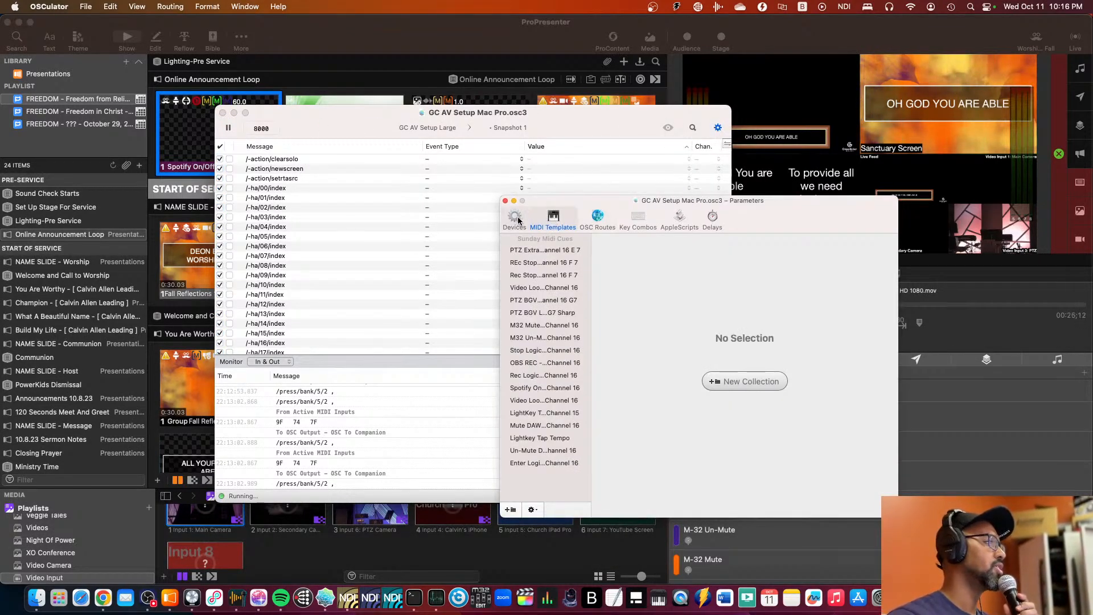
click(638, 219)
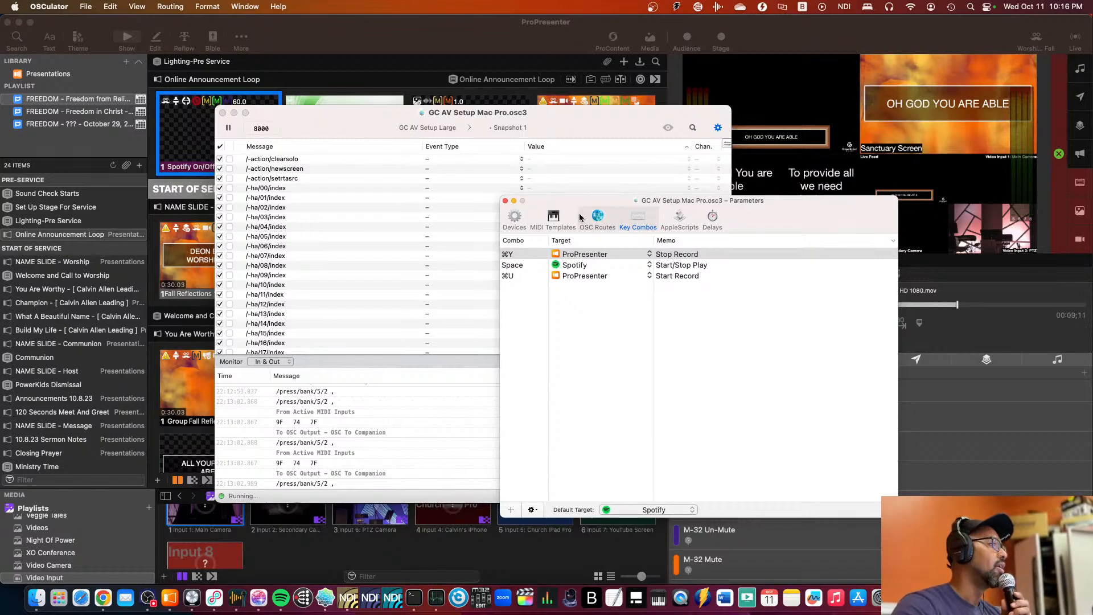
click(514, 217)
Step: Examine the message templates of the Sunday Midi Cues up to Spotify On/Off, and put the OSCulator windows away
click(554, 217)
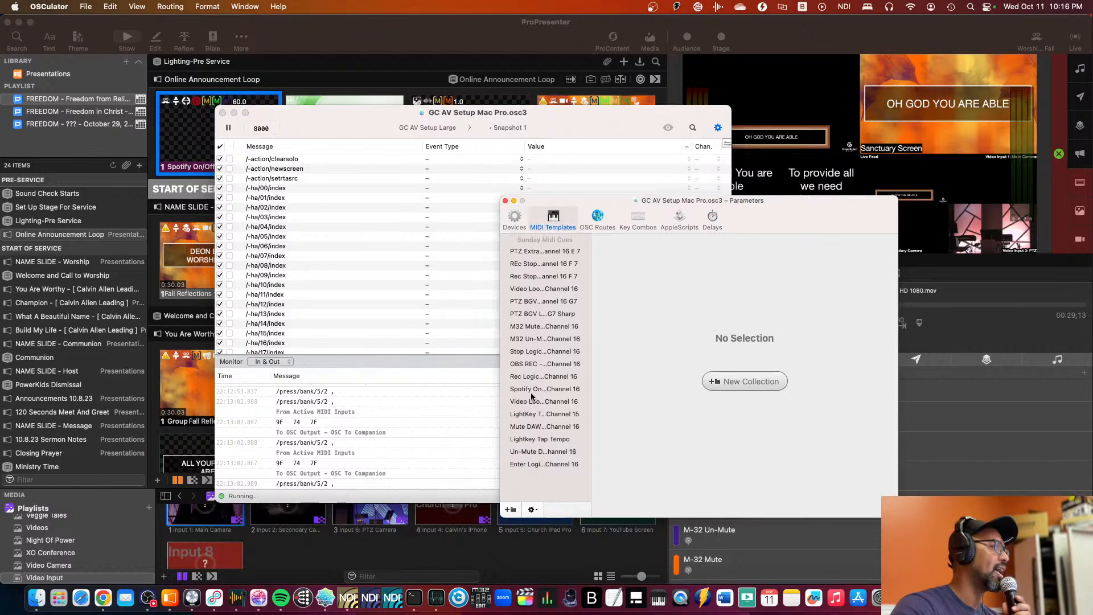
click(528, 254)
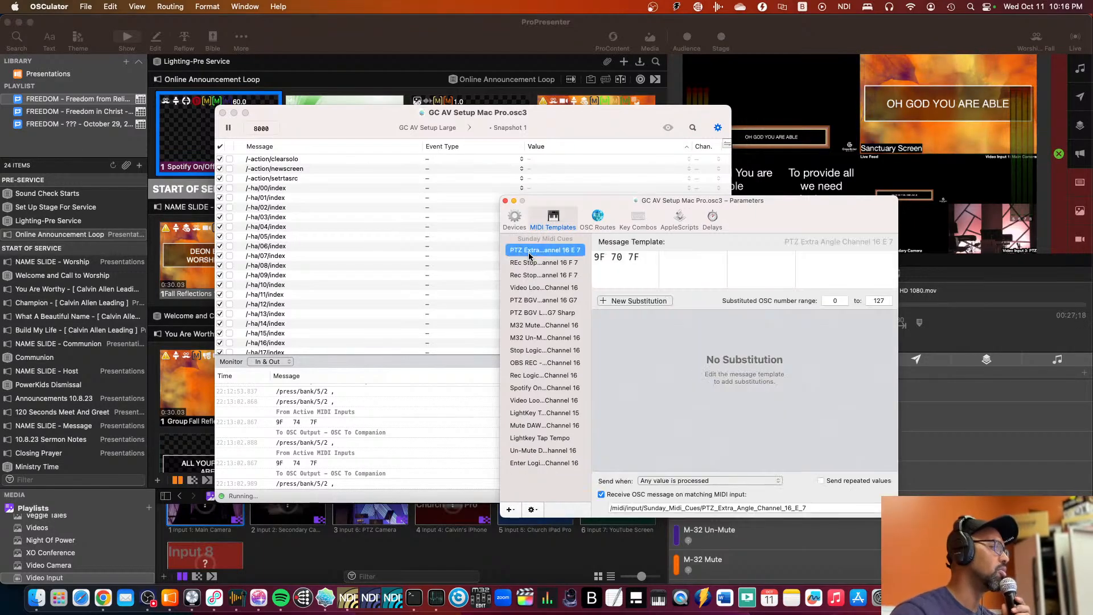
key(Down)
key(Down)
key(Down)
key(Down)
key(Down)
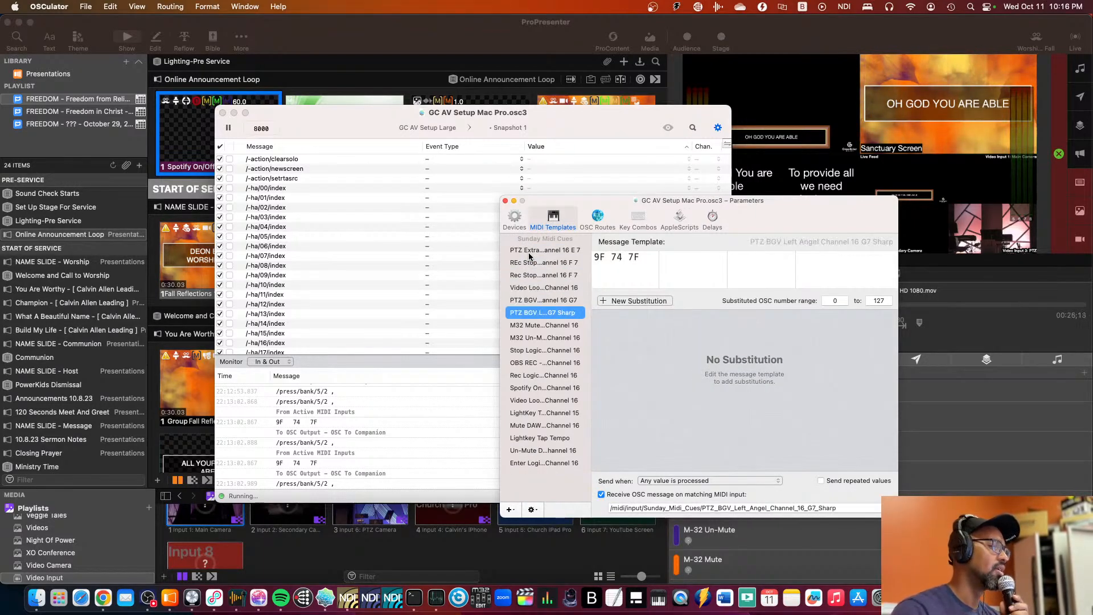
key(Down)
key(Down)
key(Down)
key(Down)
key(Down)
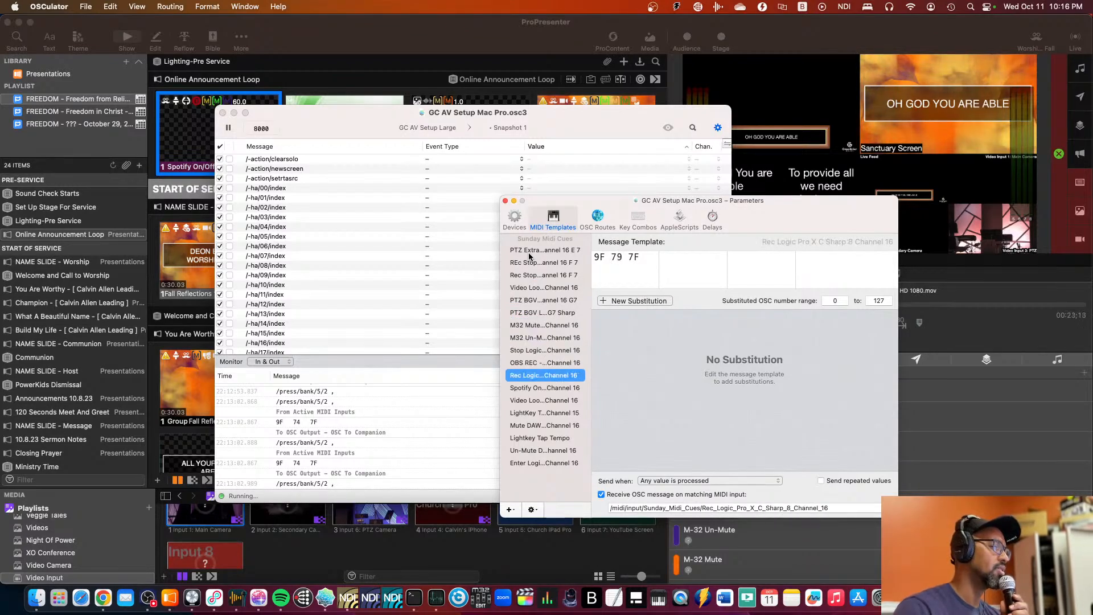
key(Down)
key(Down)
key(Up)
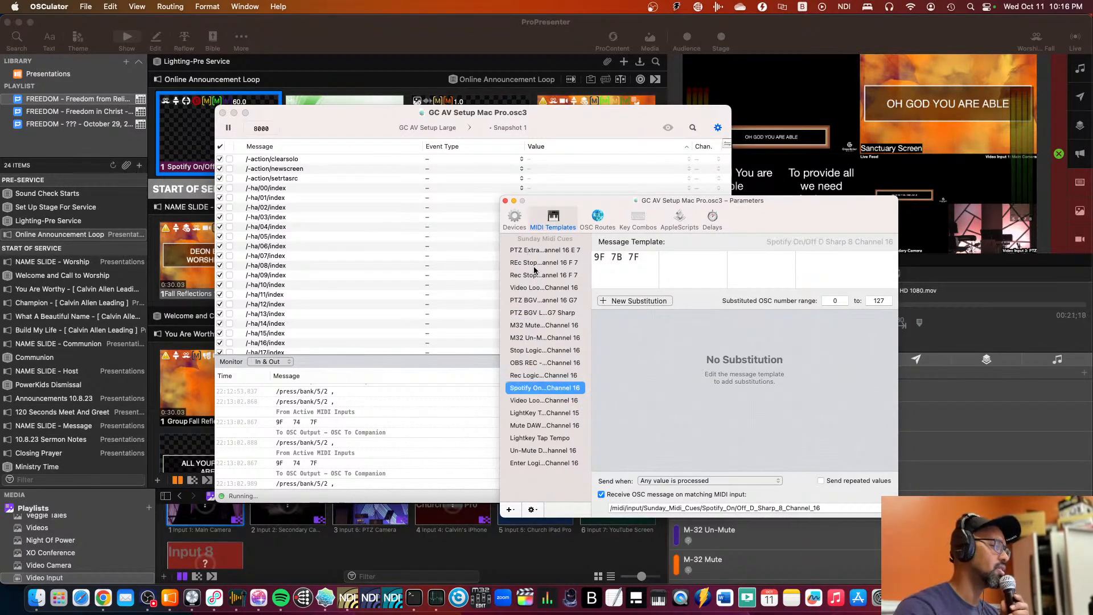
click(505, 200)
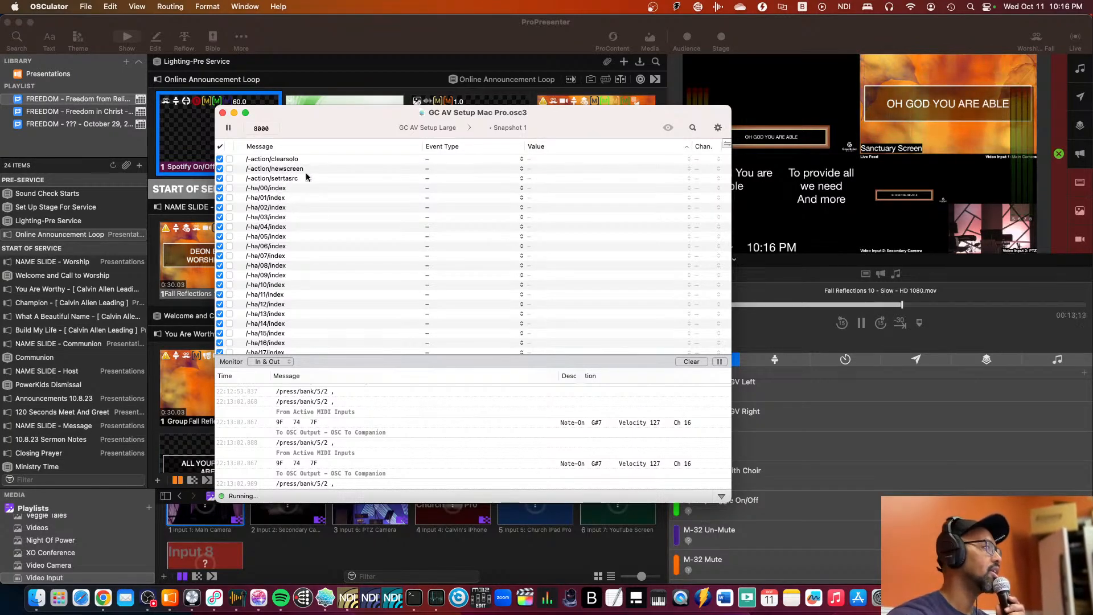
click(234, 112)
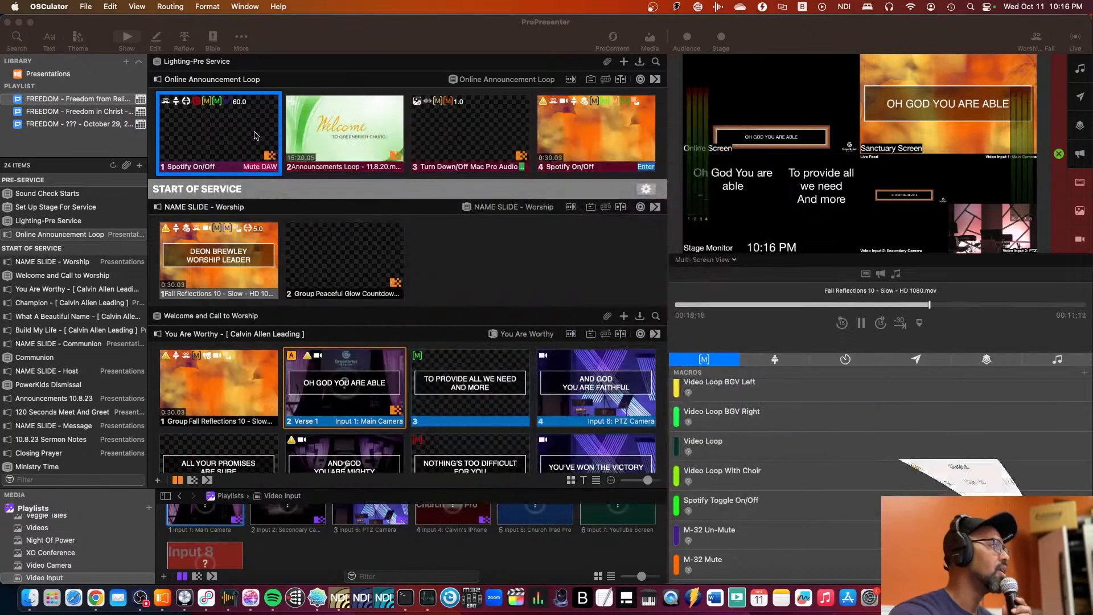
Step: Examine the existing actions of the first Online Announcement Loop slide and the macro choices for its M-32 Un-Mute action
right_click(234, 146)
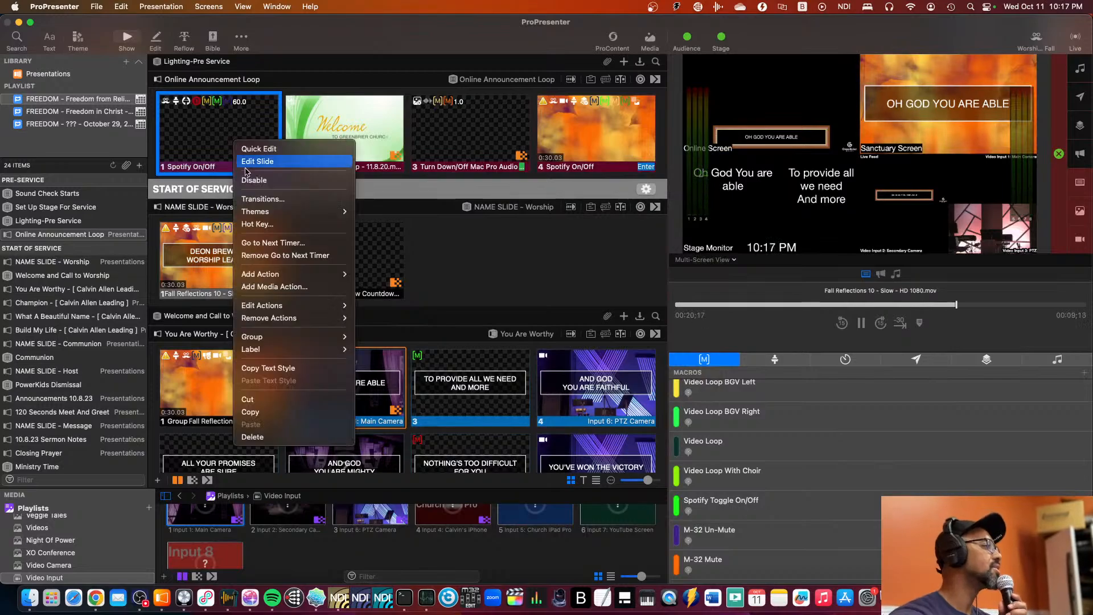
mouse_move(296, 305)
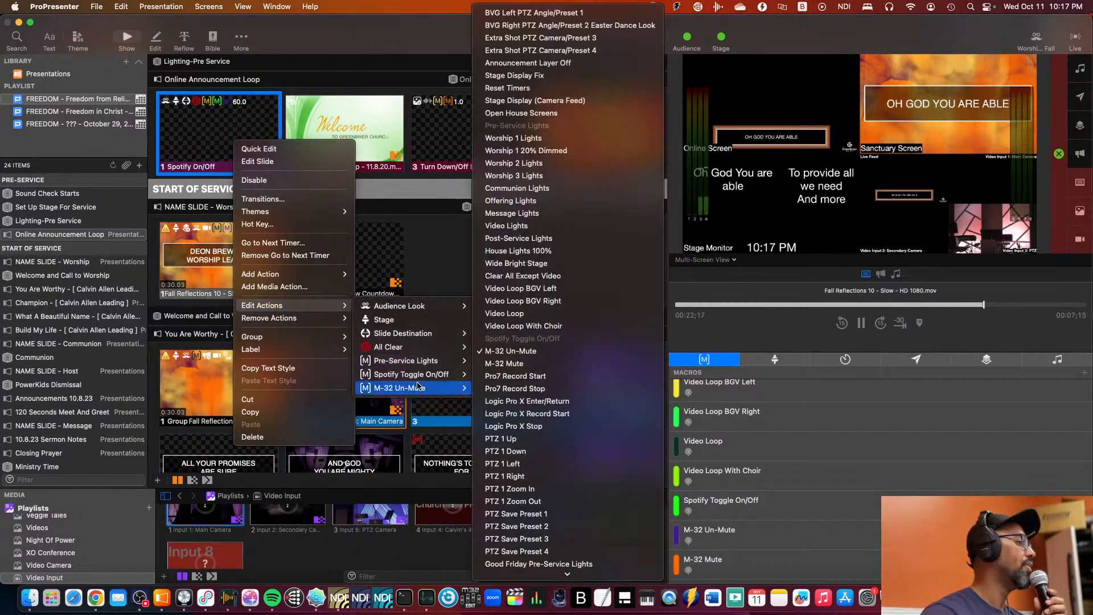
mouse_move(426, 393)
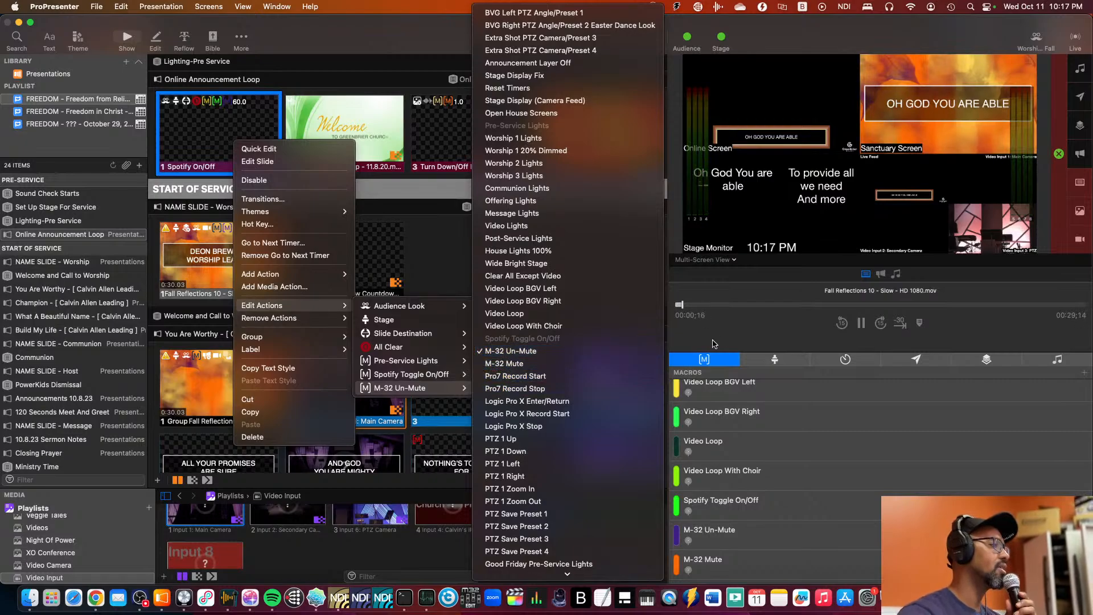
click(714, 343)
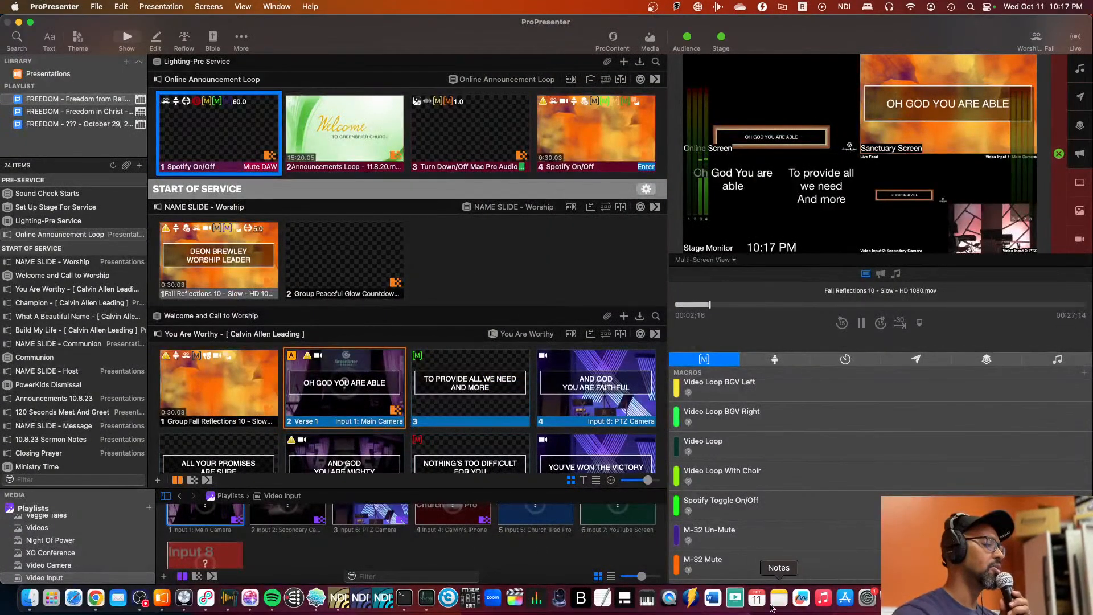
click(997, 598)
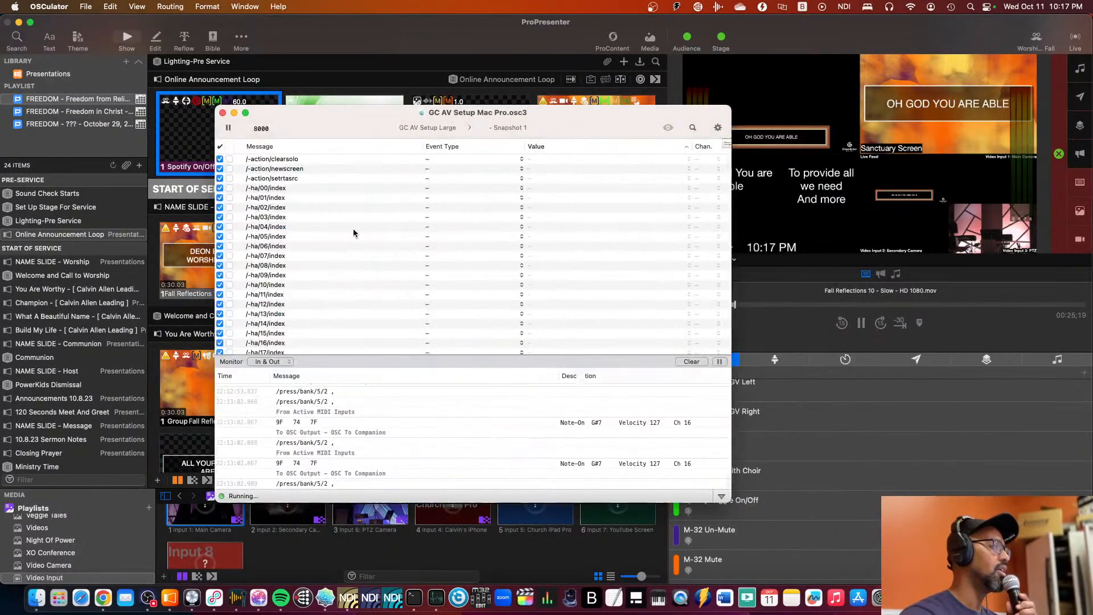
click(373, 53)
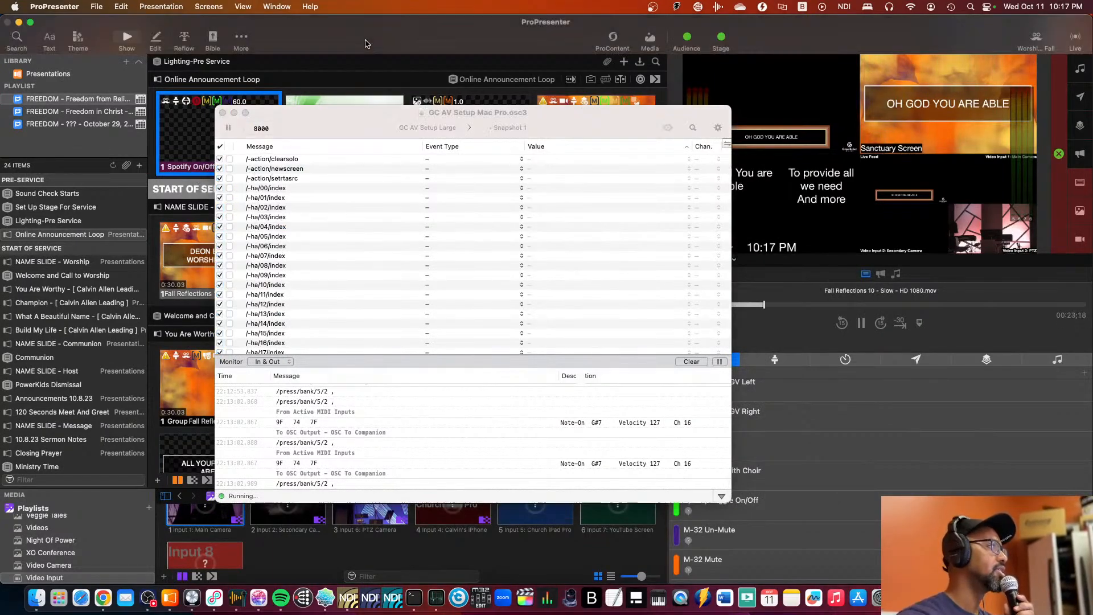
click(81, 597)
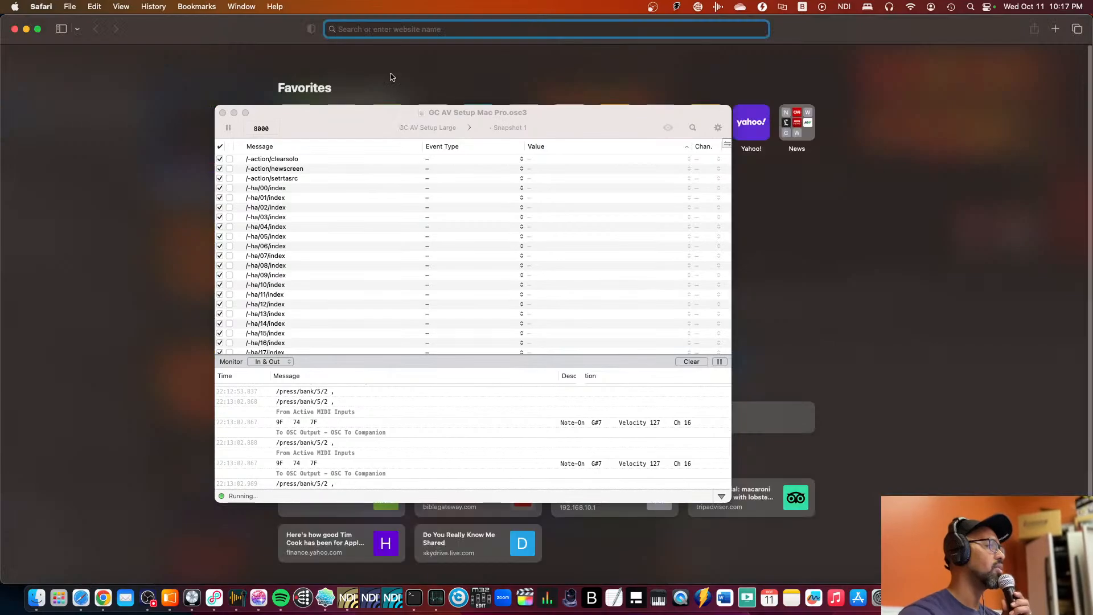
click(233, 112)
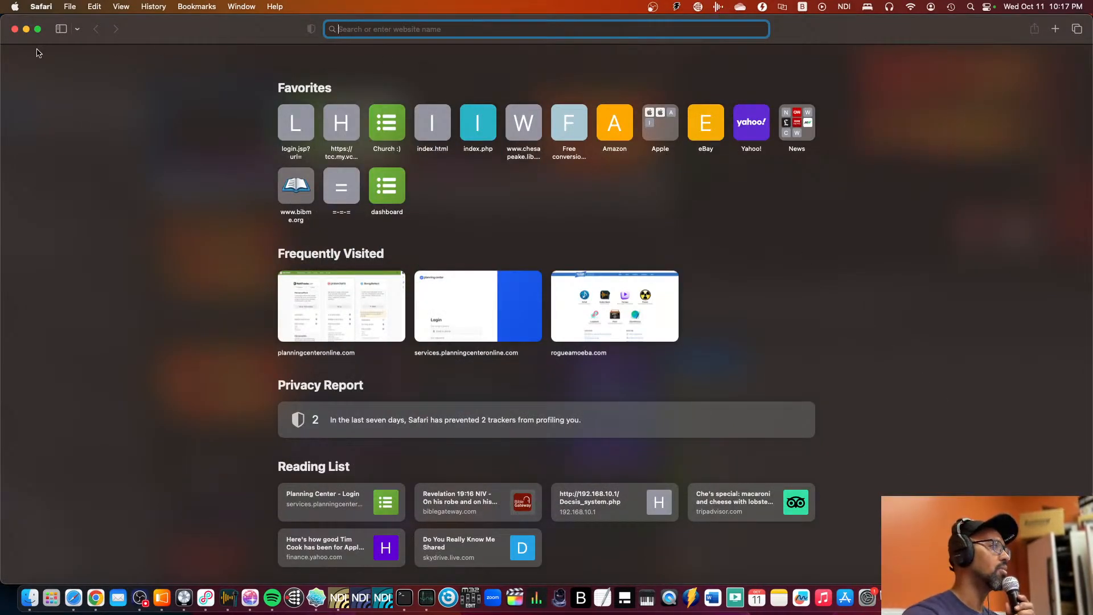
click(15, 30)
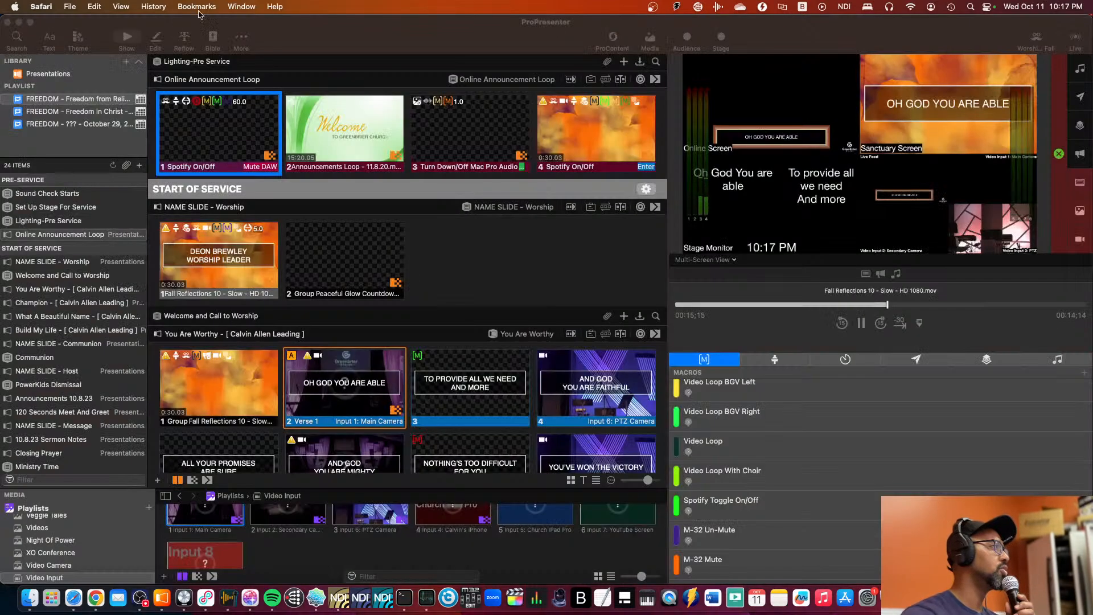
Step: Open the Bitfocus Companion admin page in Safari, unlock it with the password, and show its button layout
click(698, 7)
click(714, 36)
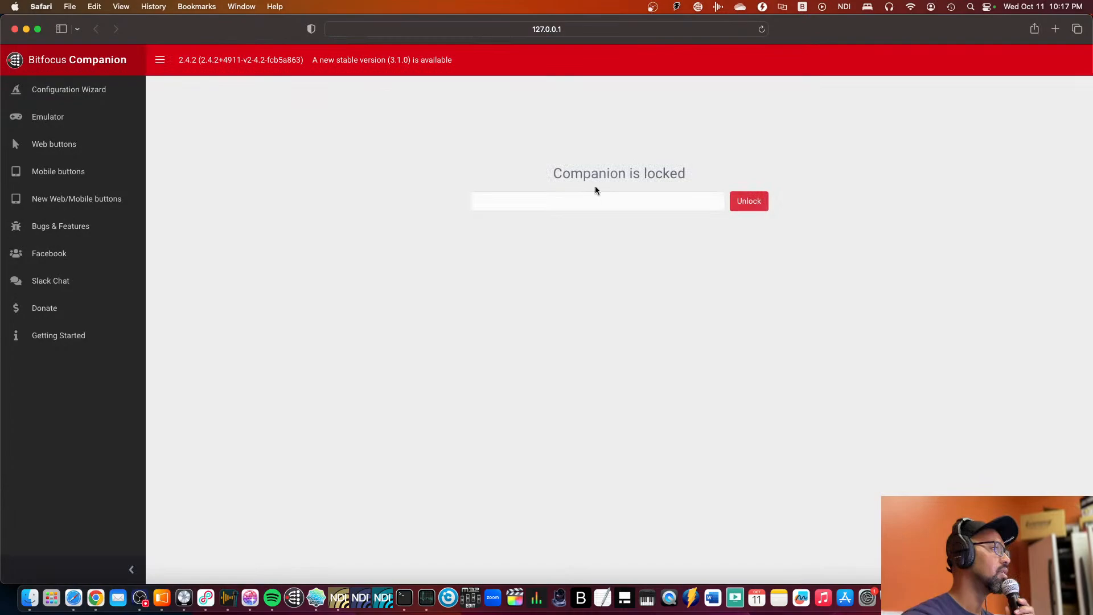
click(581, 200)
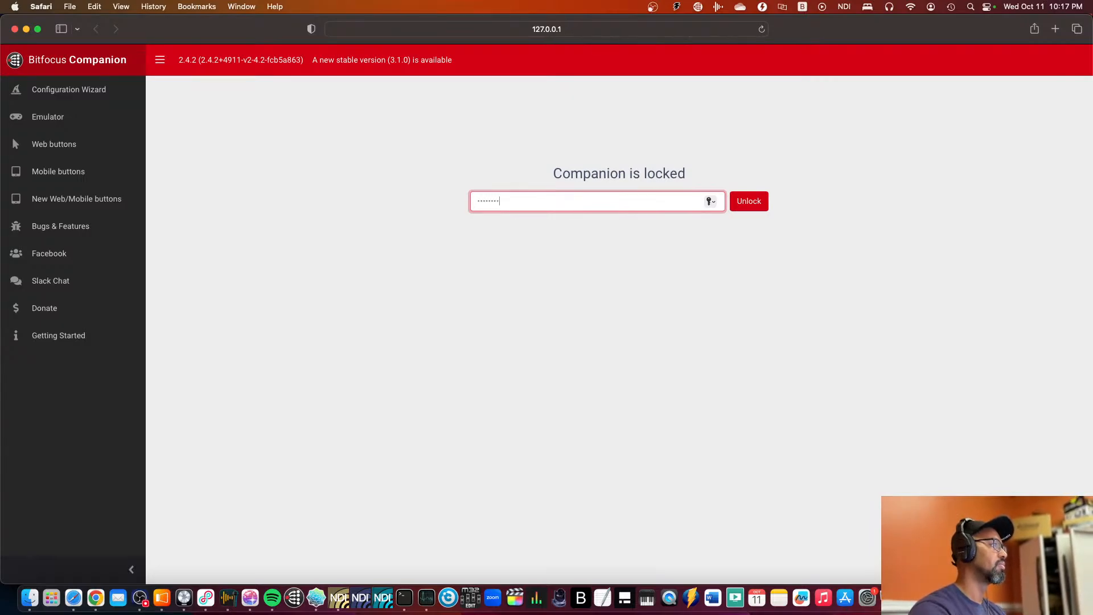
key(Return)
click(259, 97)
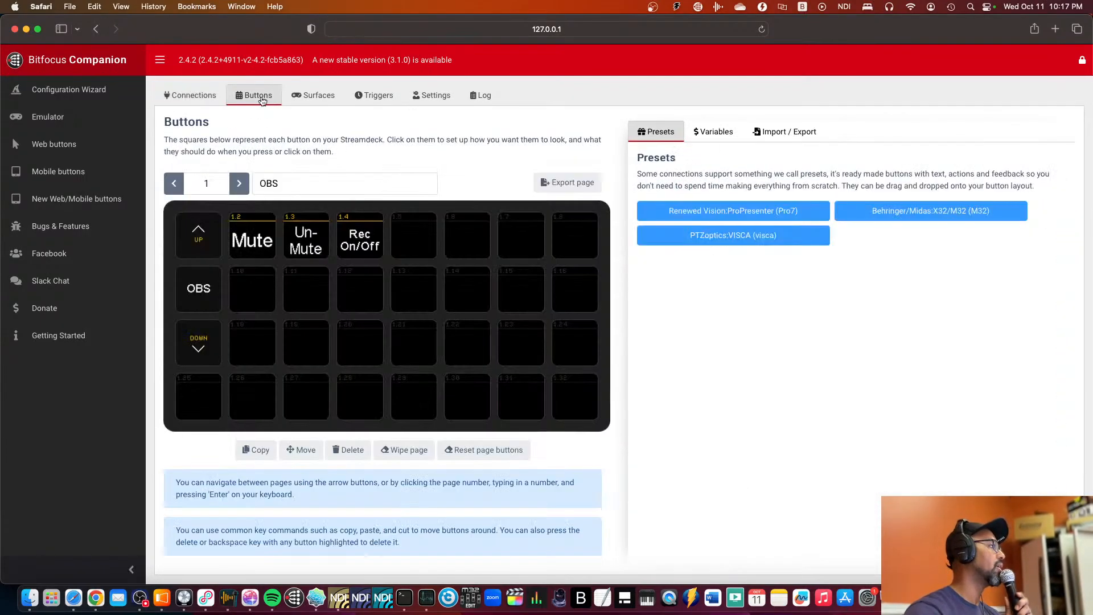
Step: Go to the M-32 button page and examine the press actions of the Mac Pro Un-Mute button
click(238, 184)
click(239, 184)
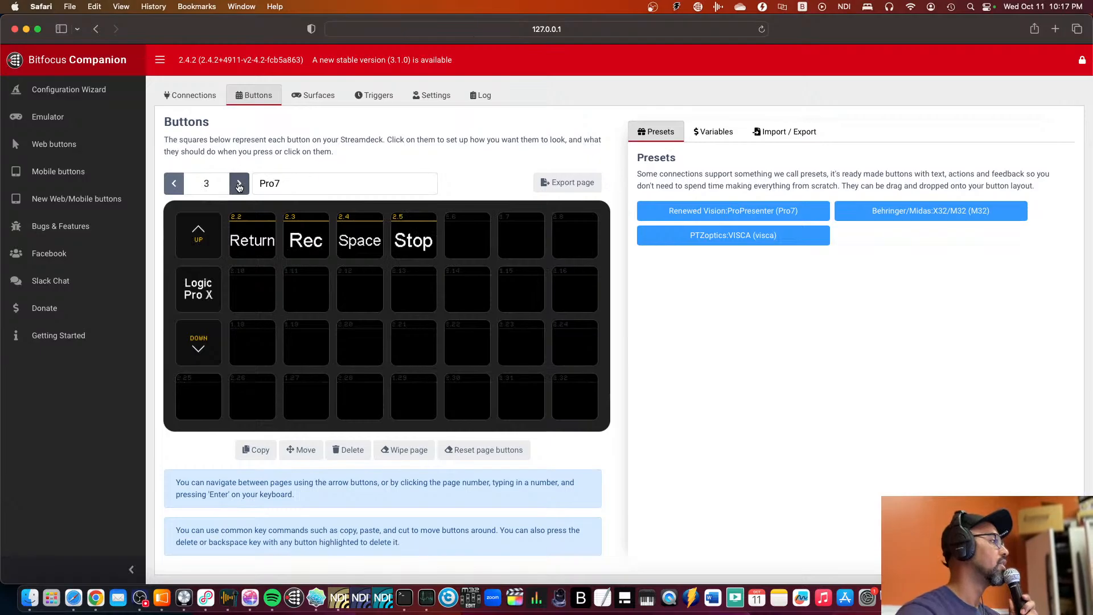
click(239, 184)
click(258, 240)
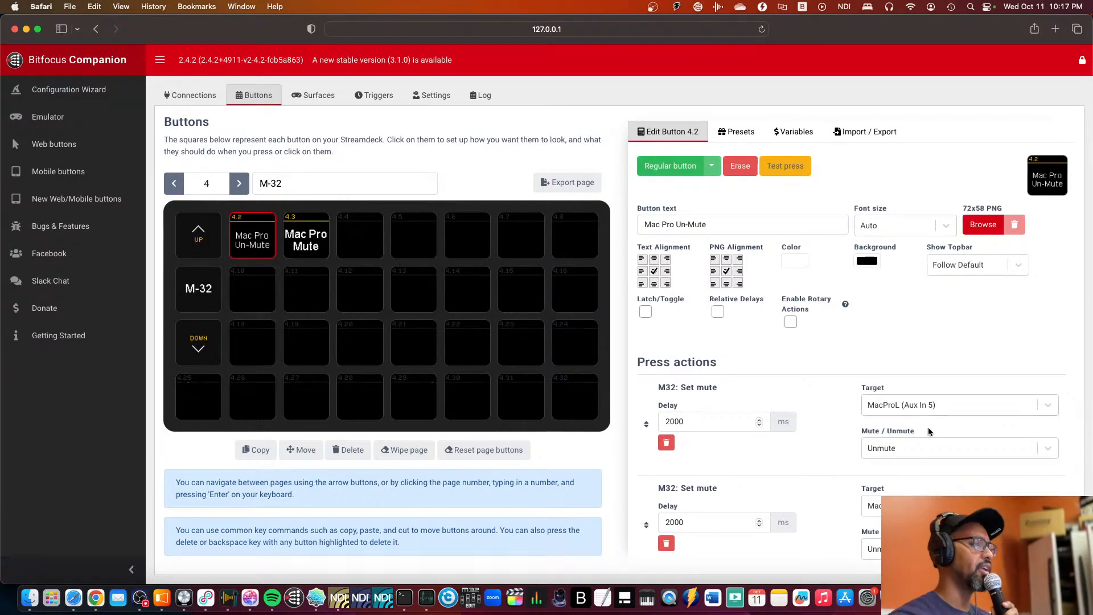
scroll(859, 411, down, 4)
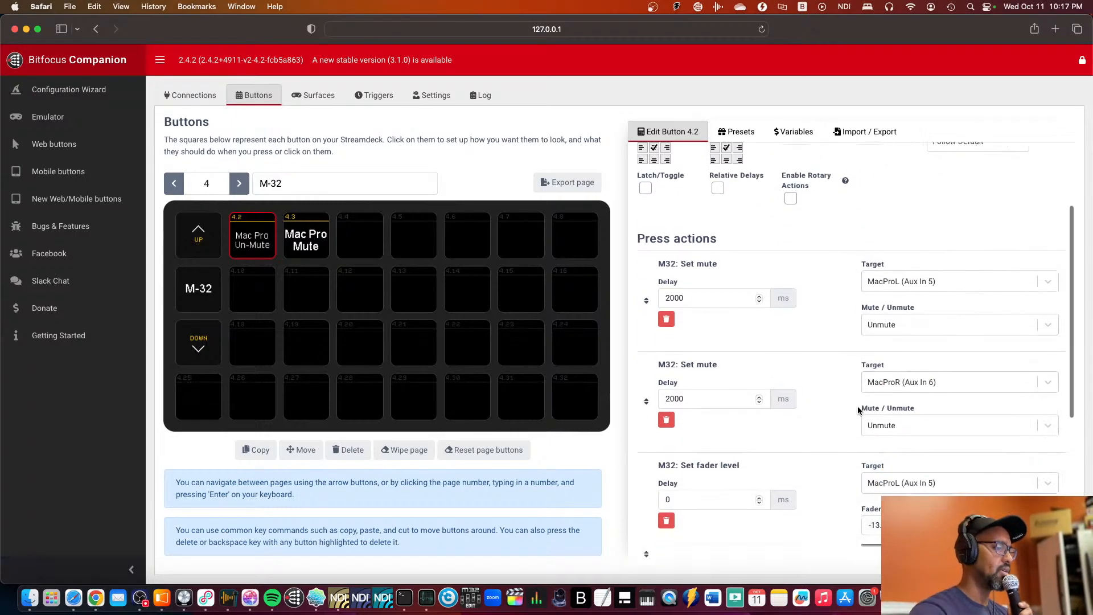
scroll(858, 411, up, 5)
click(319, 237)
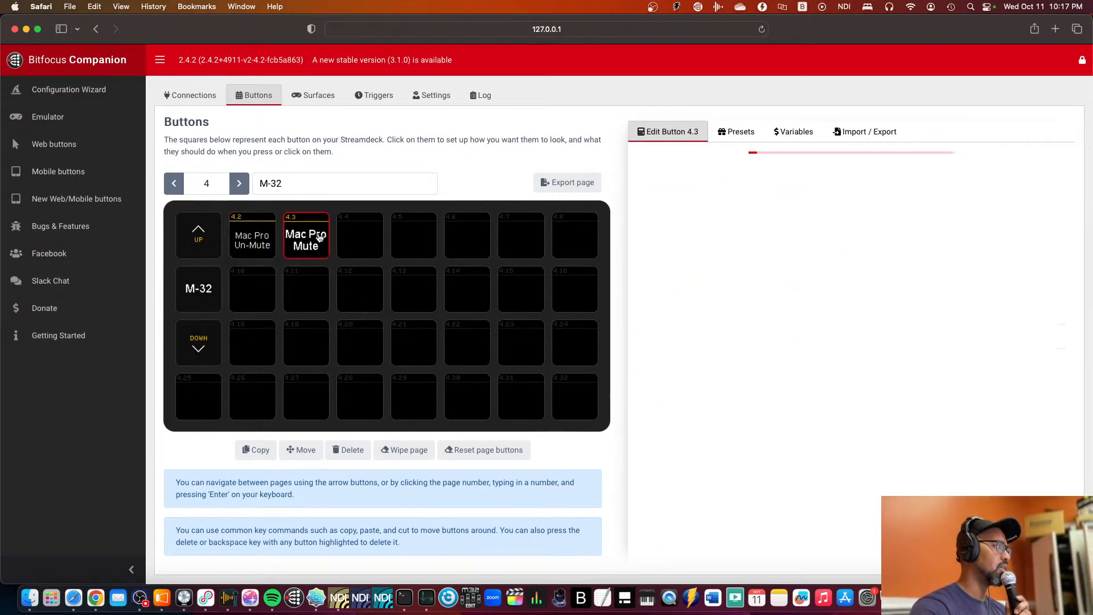
click(257, 236)
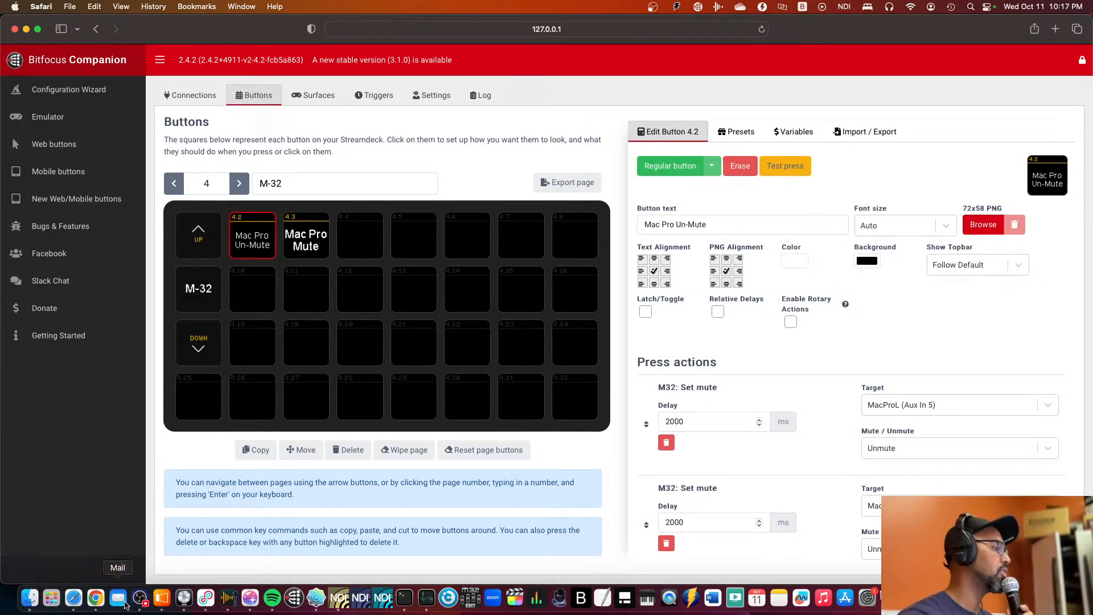
Step: Switch to ProPresenter and check the existing actions of the third Online Announcement Loop slide, including its Audio Input action
click(161, 597)
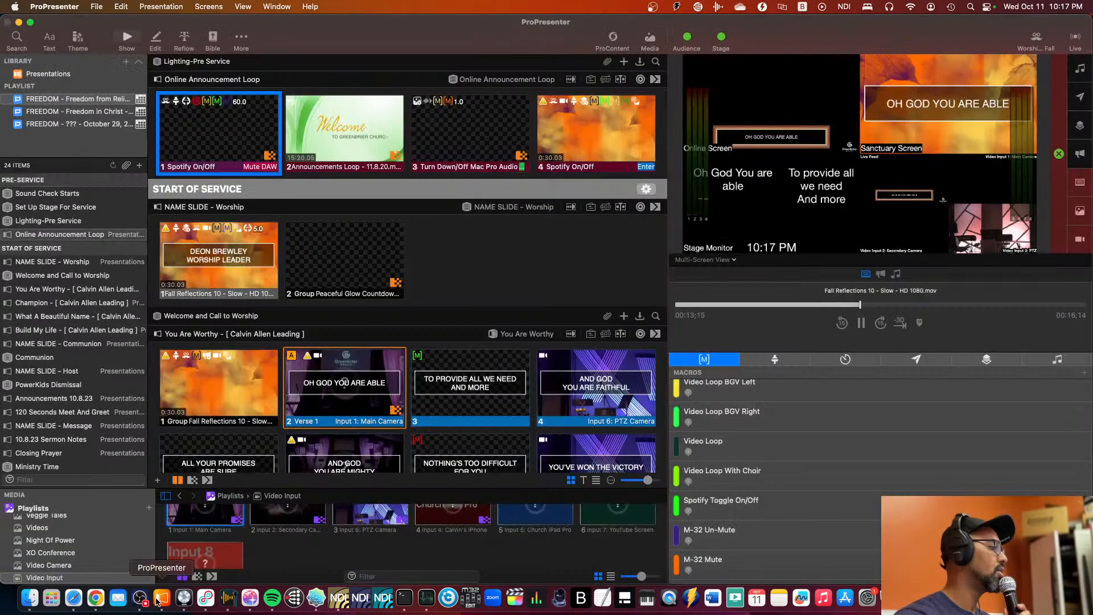
right_click(204, 120)
mouse_move(263, 287)
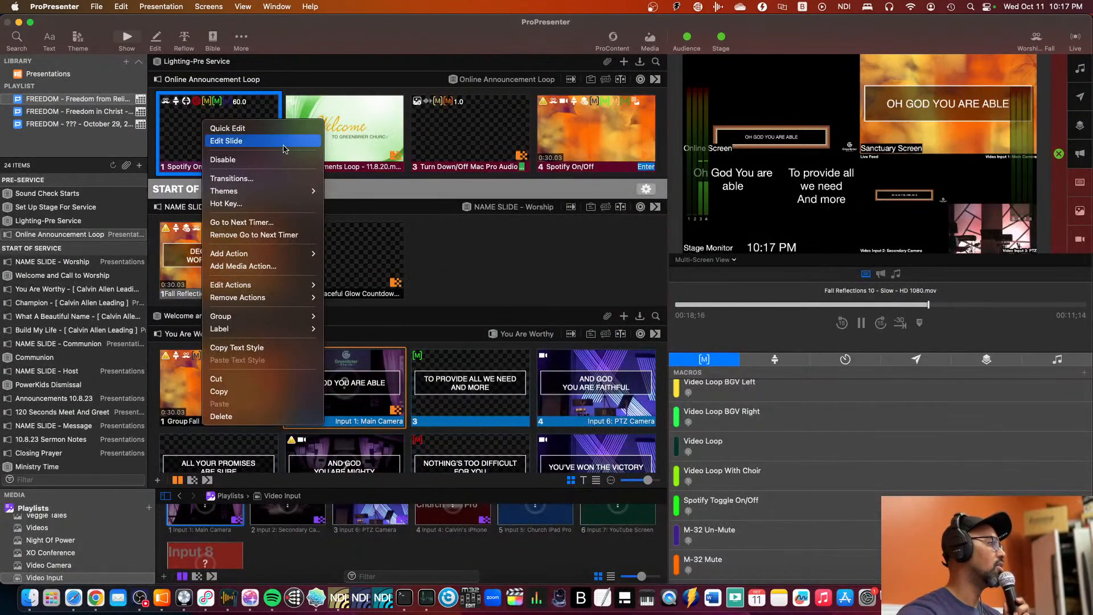
click(463, 133)
right_click(464, 133)
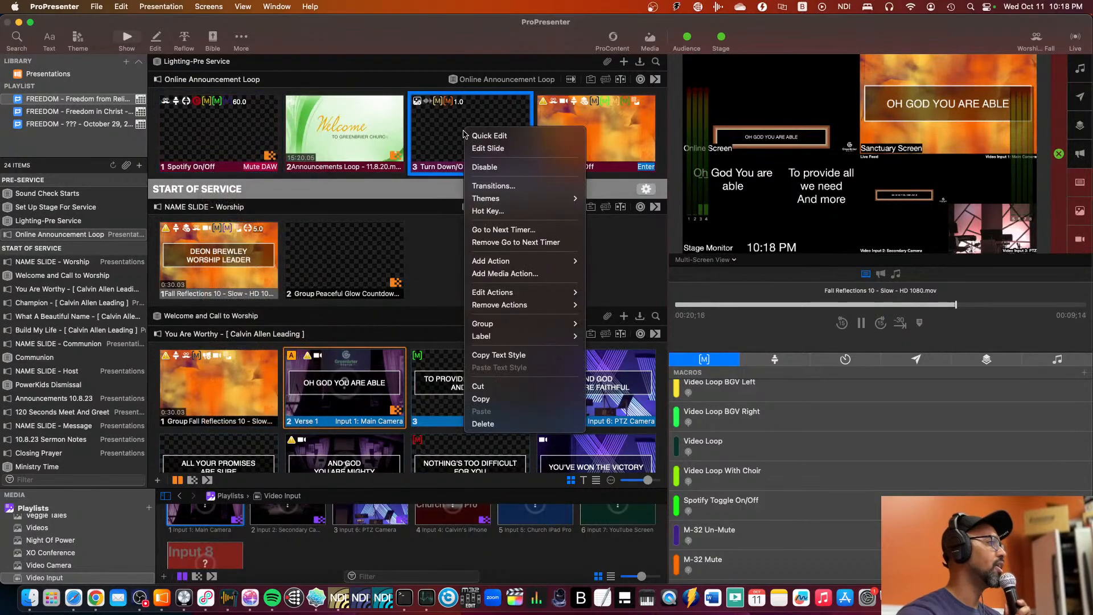
mouse_move(534, 292)
mouse_move(639, 300)
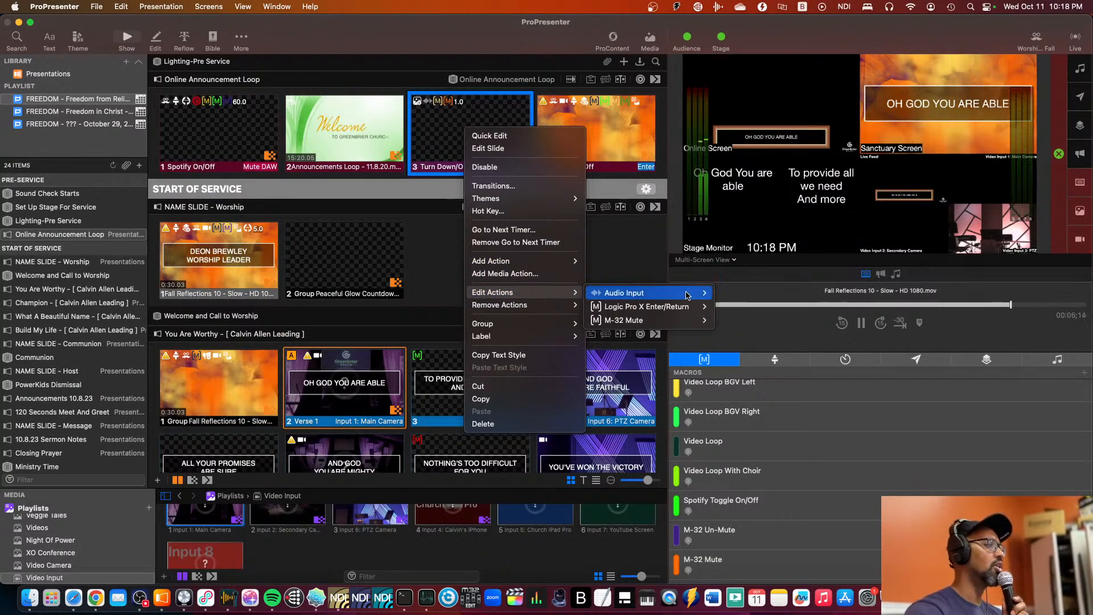
click(761, 292)
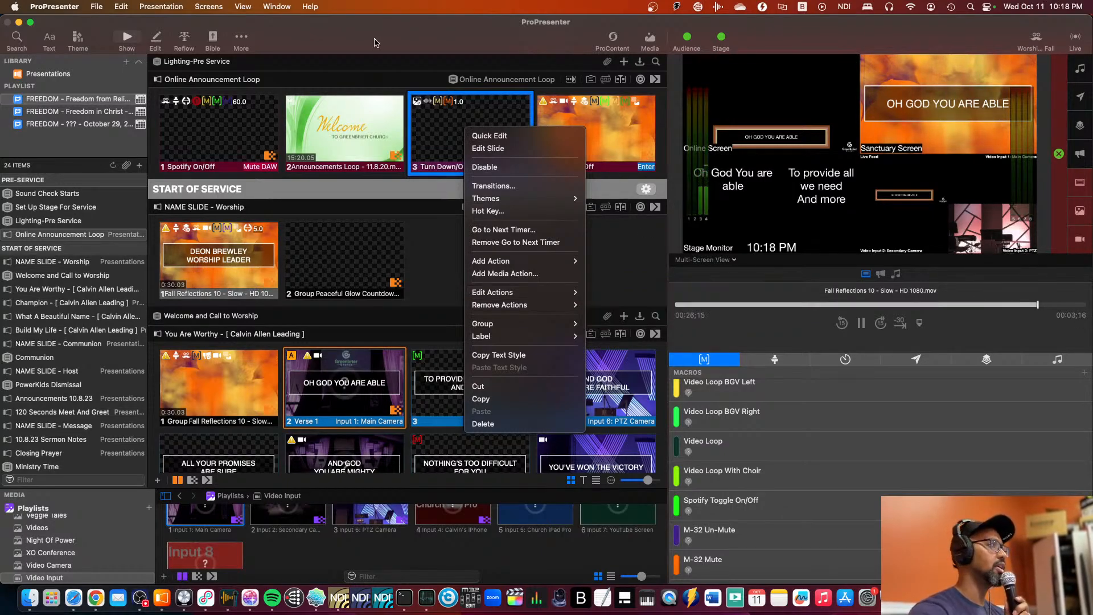
Step: Examine the mode, source and channel settings of the DAW audio input in the Inputs settings, and close the settings
click(55, 6)
mouse_move(69, 57)
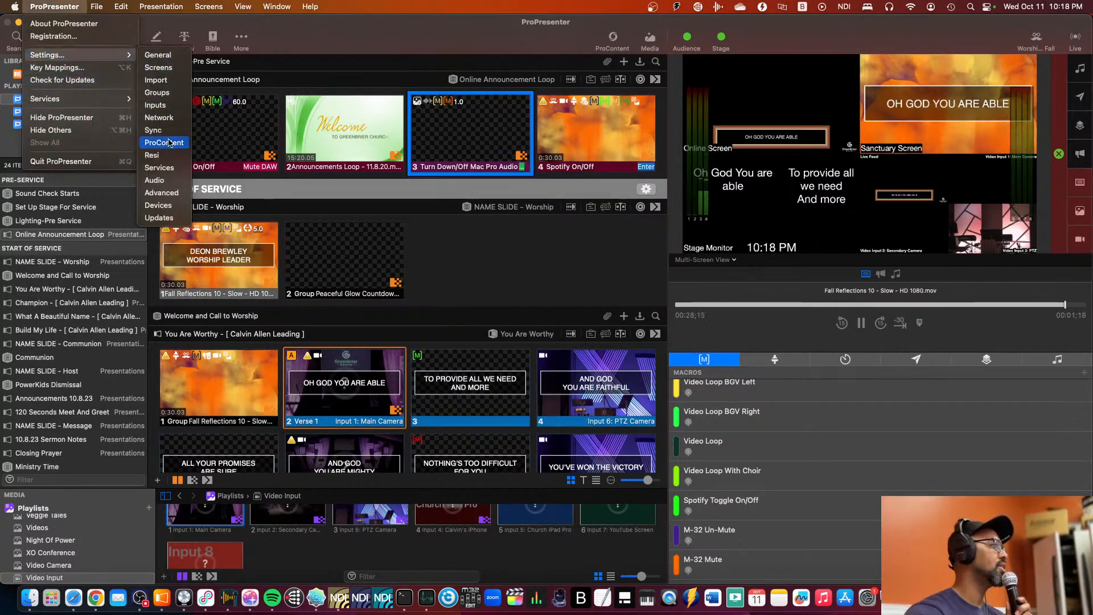
click(165, 106)
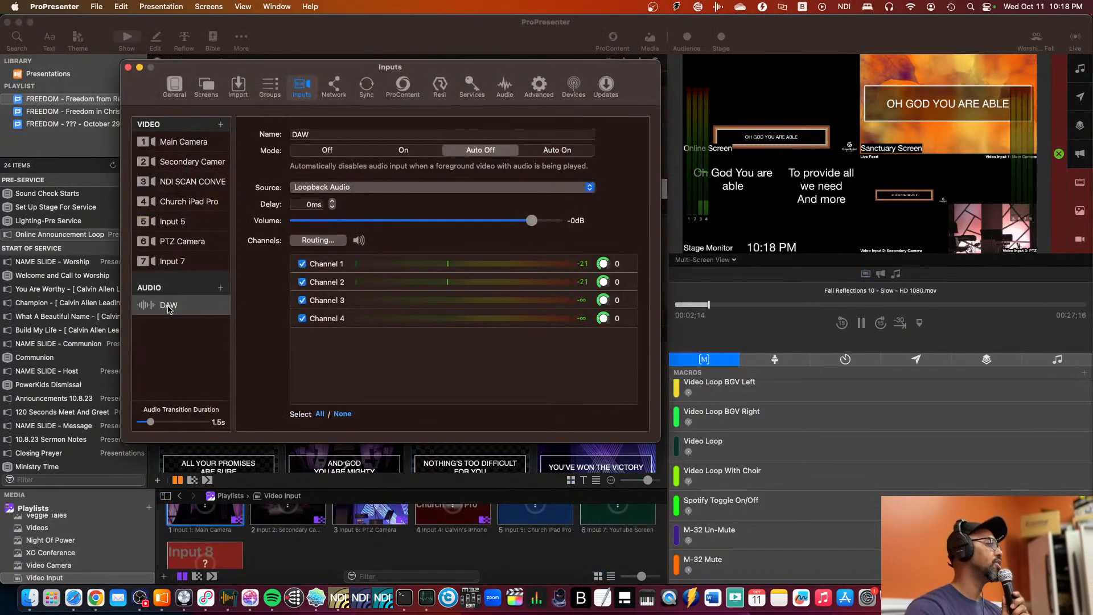
double_click(161, 307)
click(178, 339)
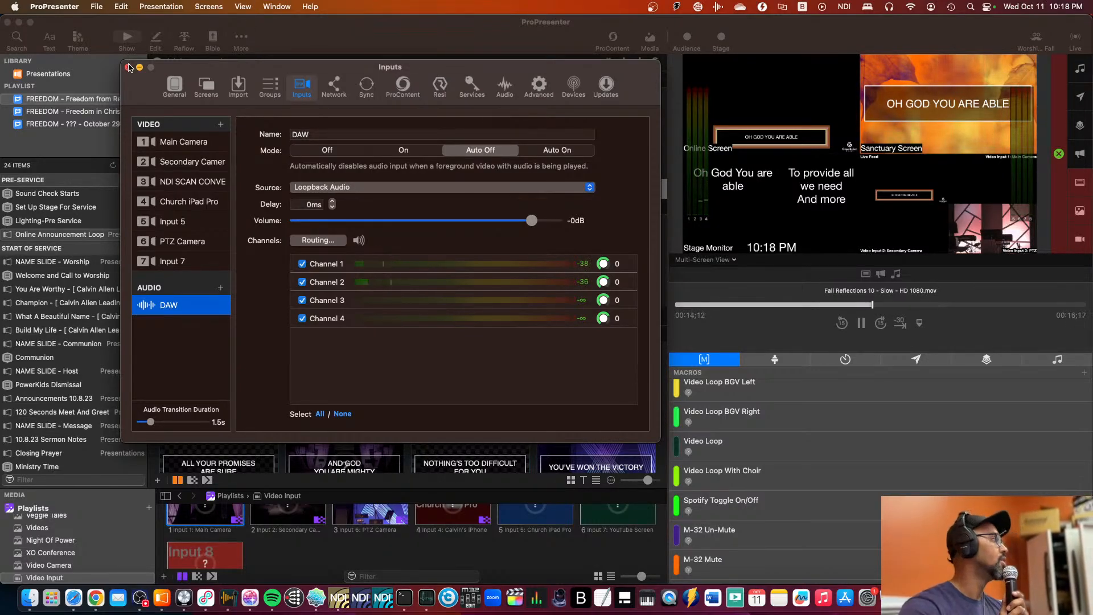
key(super+w)
Step: Examine the mode and level settings of the DAW Audio Input action on the third Online Announcement Loop slide
right_click(434, 151)
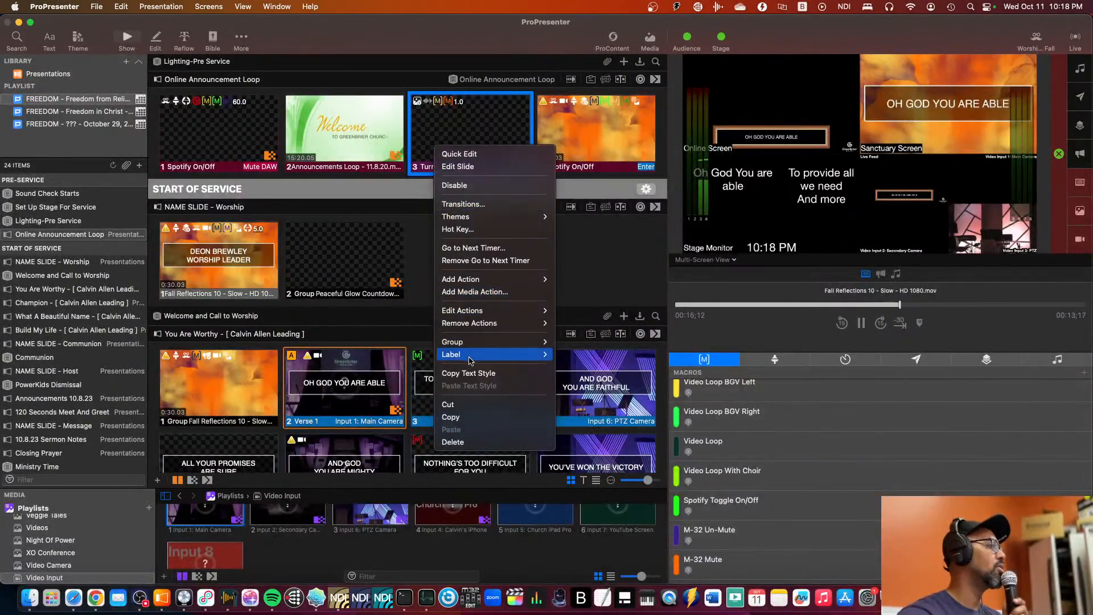
mouse_move(472, 348)
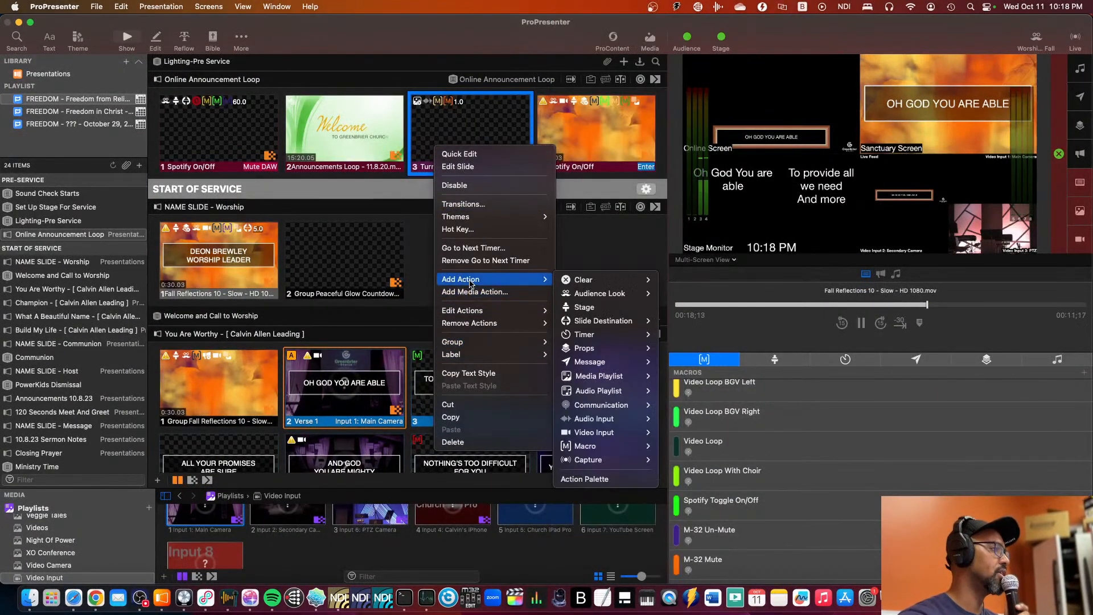
mouse_move(469, 312)
mouse_move(597, 311)
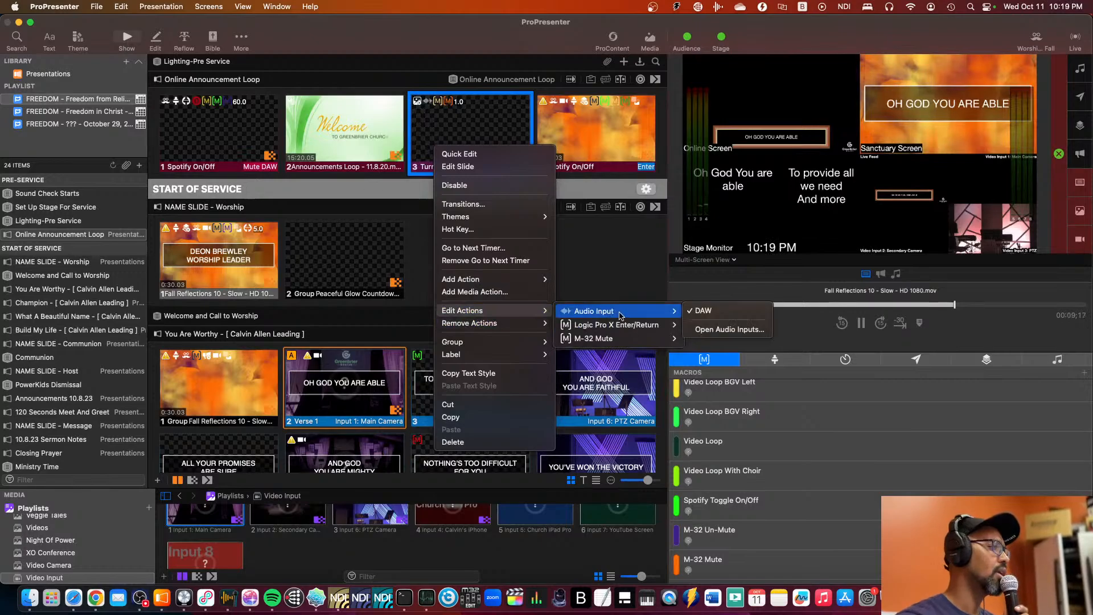
click(706, 315)
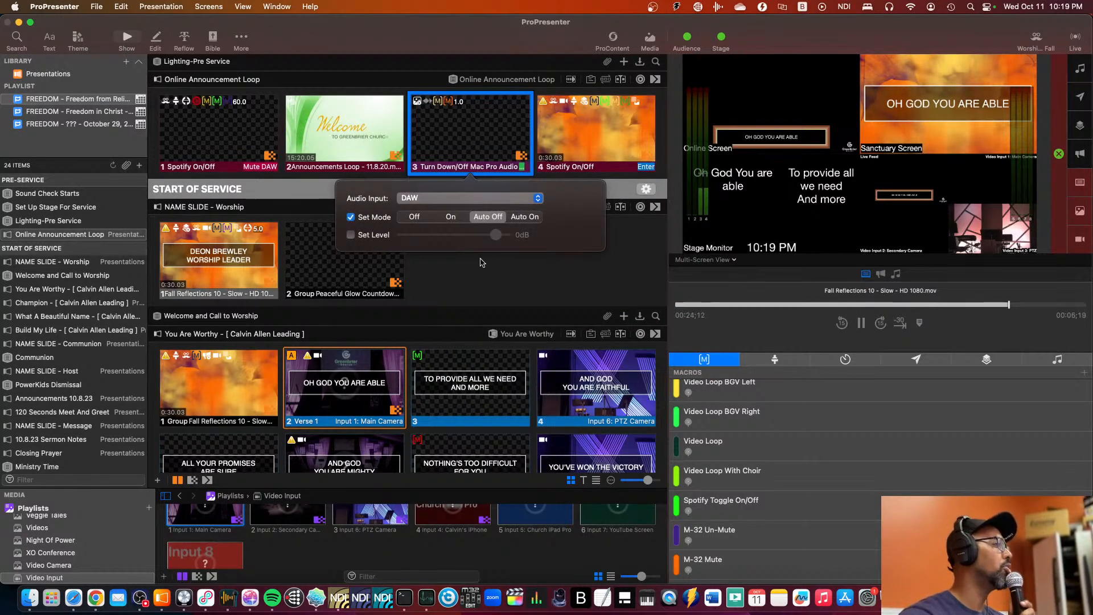
Step: Check the Logic Pro X Enter/Return and M-32 Mute macro actions attached to the same announcement slide
right_click(479, 158)
mouse_move(524, 321)
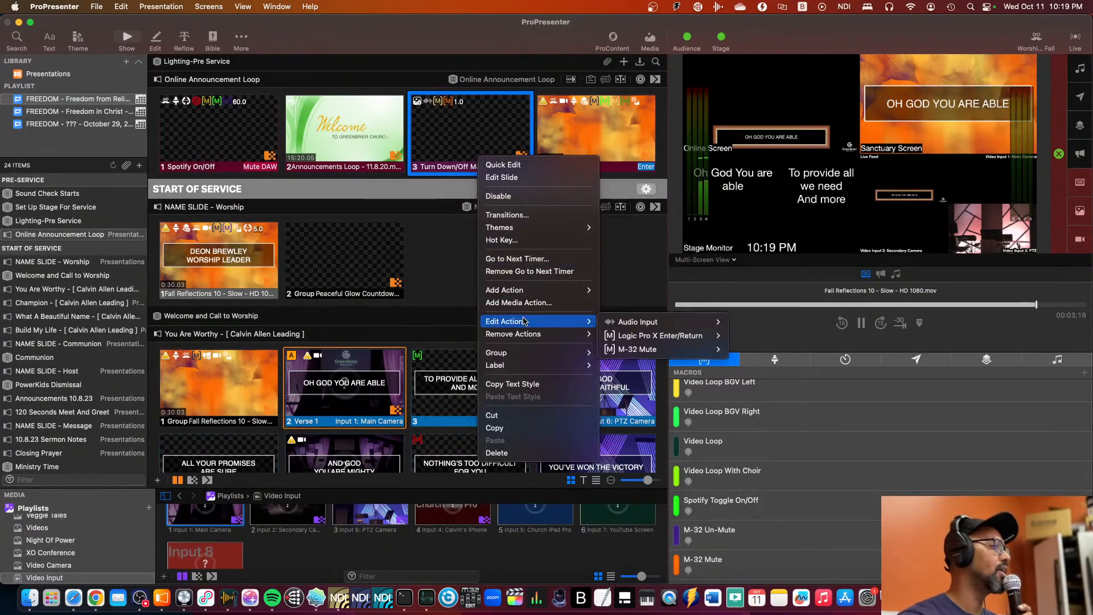
mouse_move(630, 343)
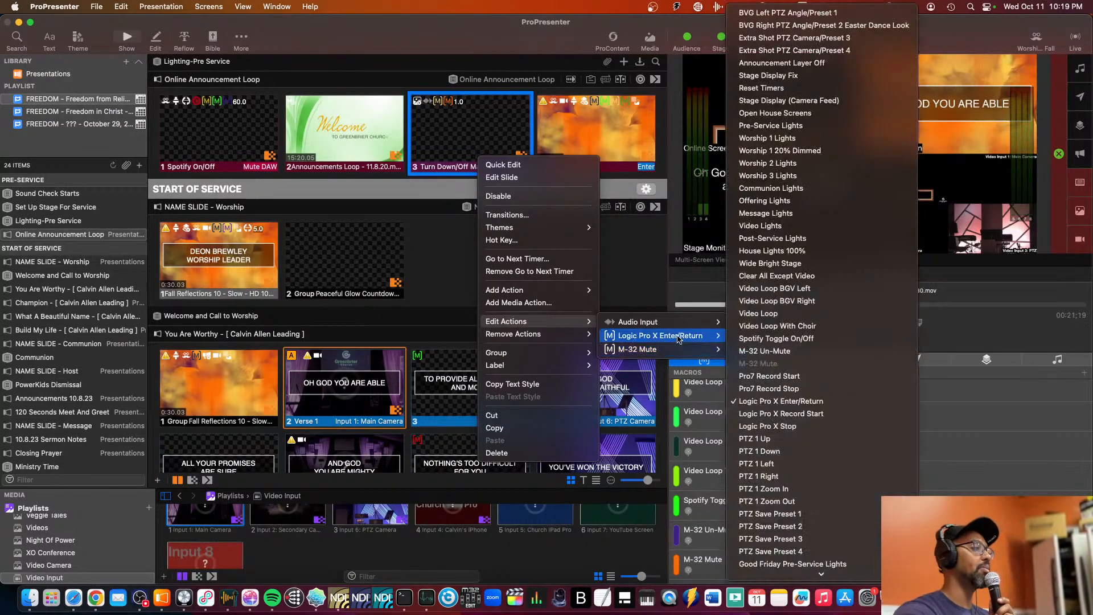
mouse_move(675, 351)
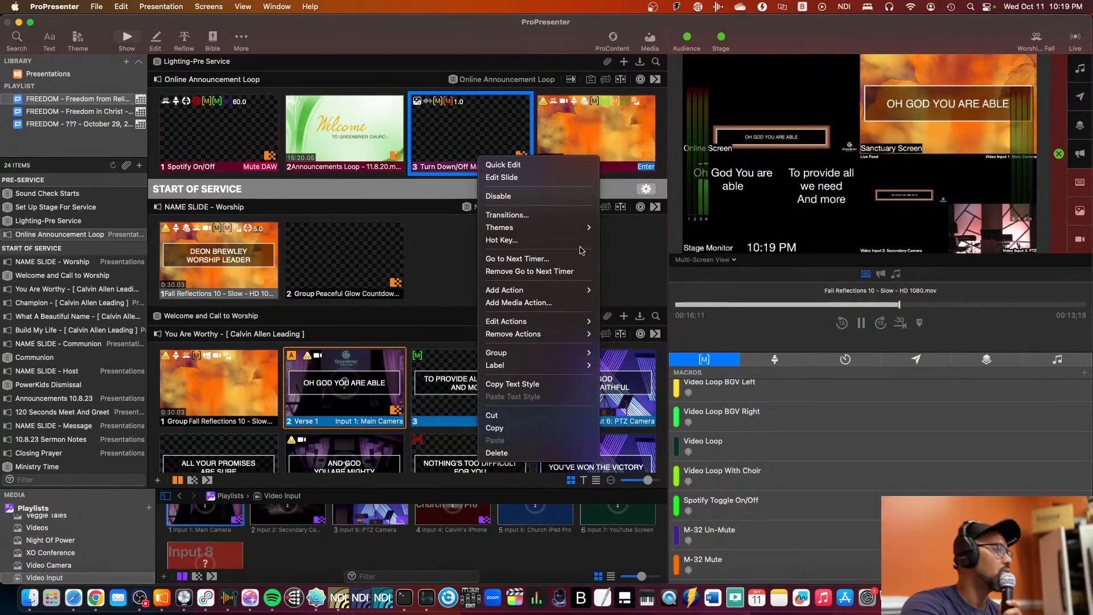
click(438, 263)
Step: Examine the existing stage, audience look, camera input and macro actions on the first slide of NAME SLIDE - Worship
scroll(240, 222, down, 2)
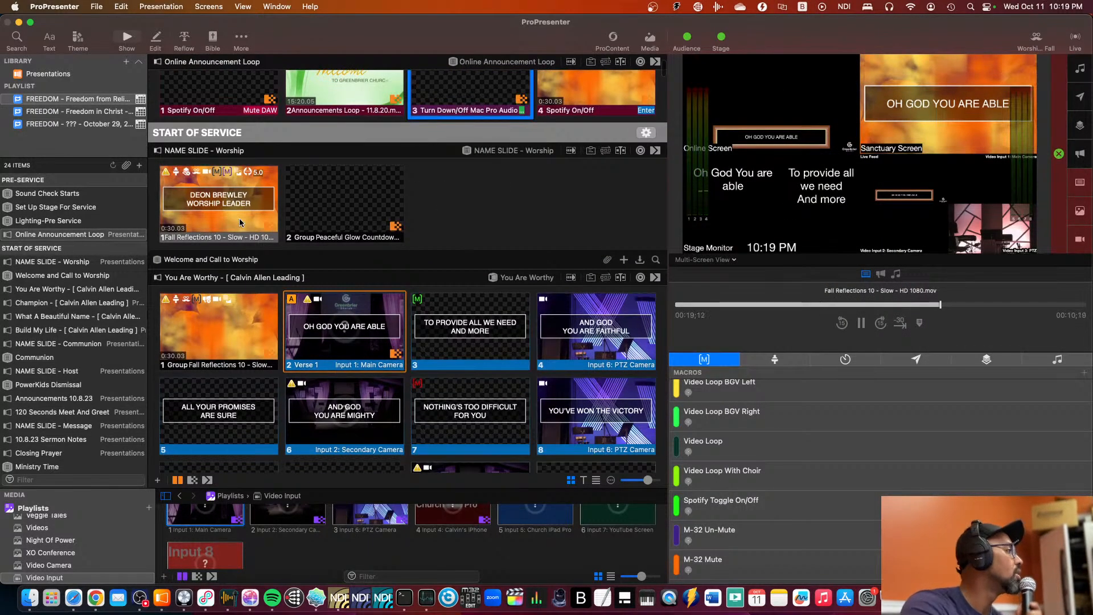
right_click(199, 205)
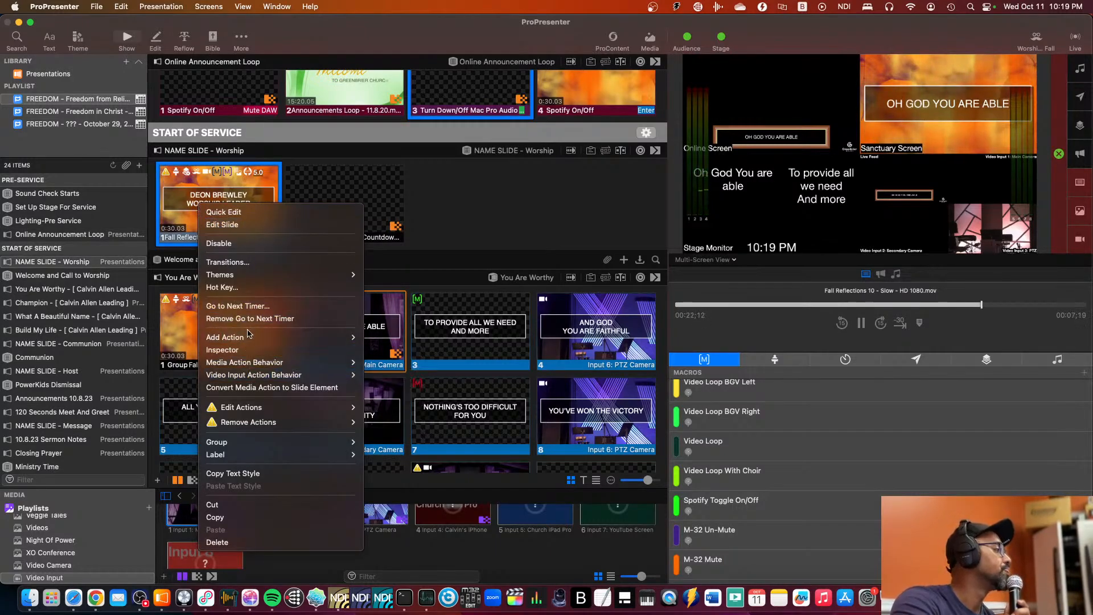
mouse_move(251, 337)
mouse_move(427, 338)
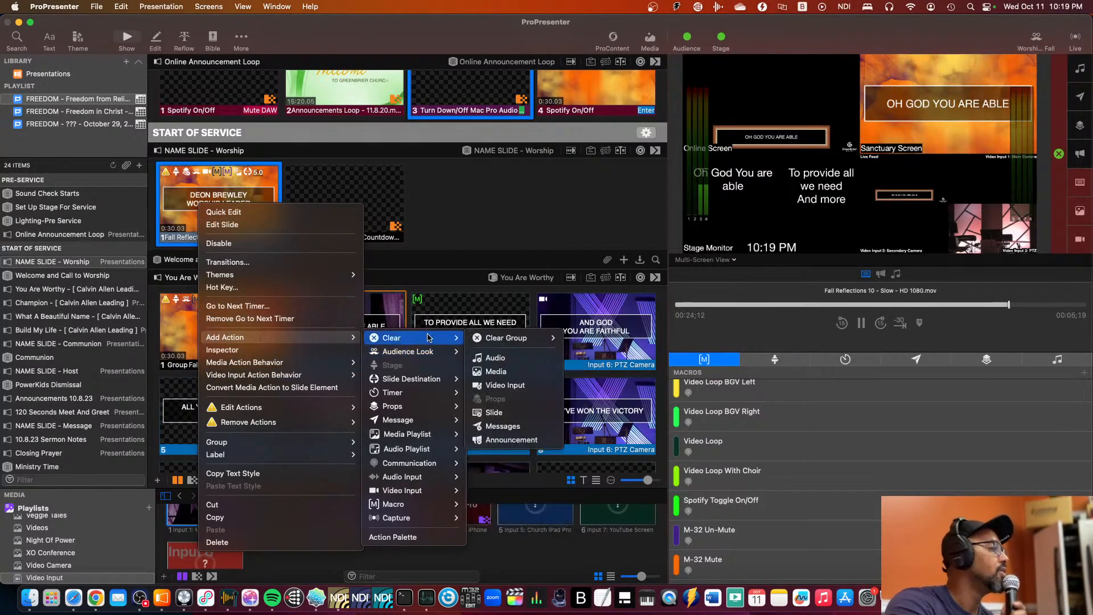
mouse_move(250, 407)
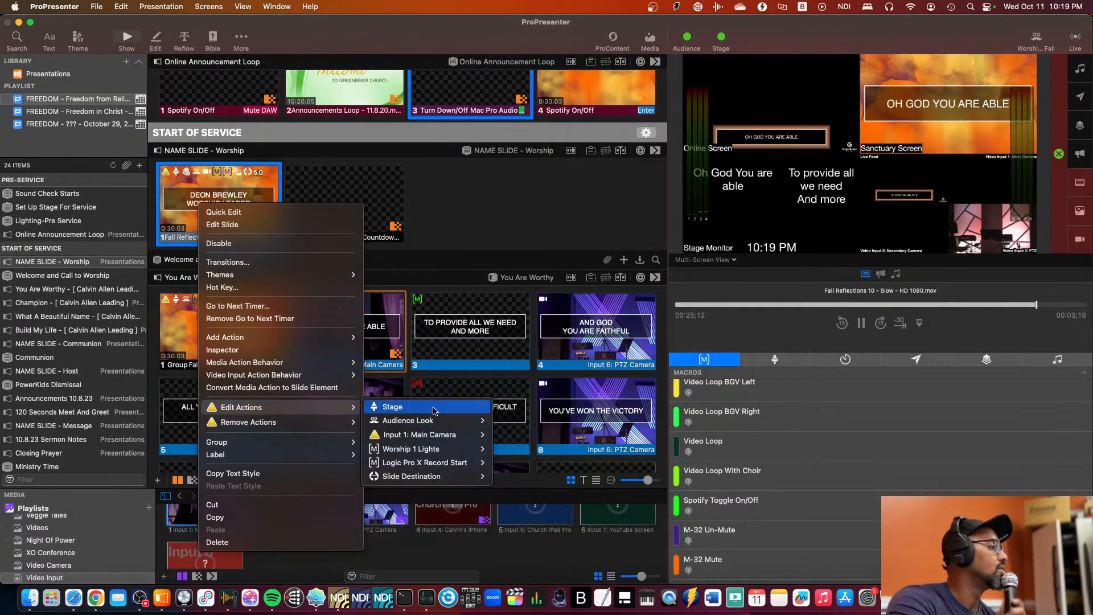
mouse_move(420, 422)
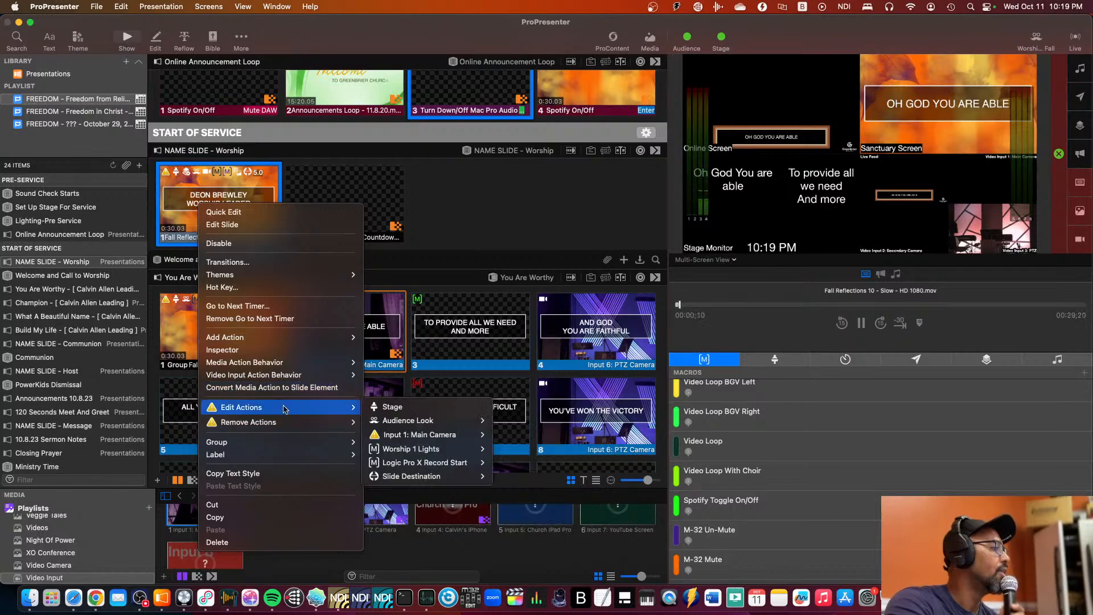
mouse_move(417, 451)
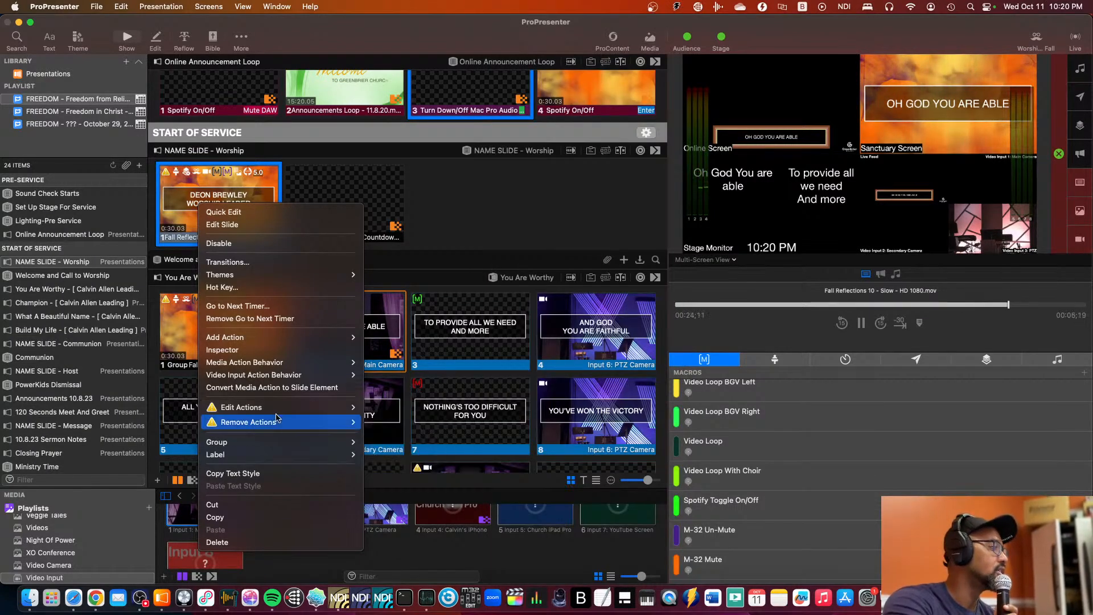
click(450, 224)
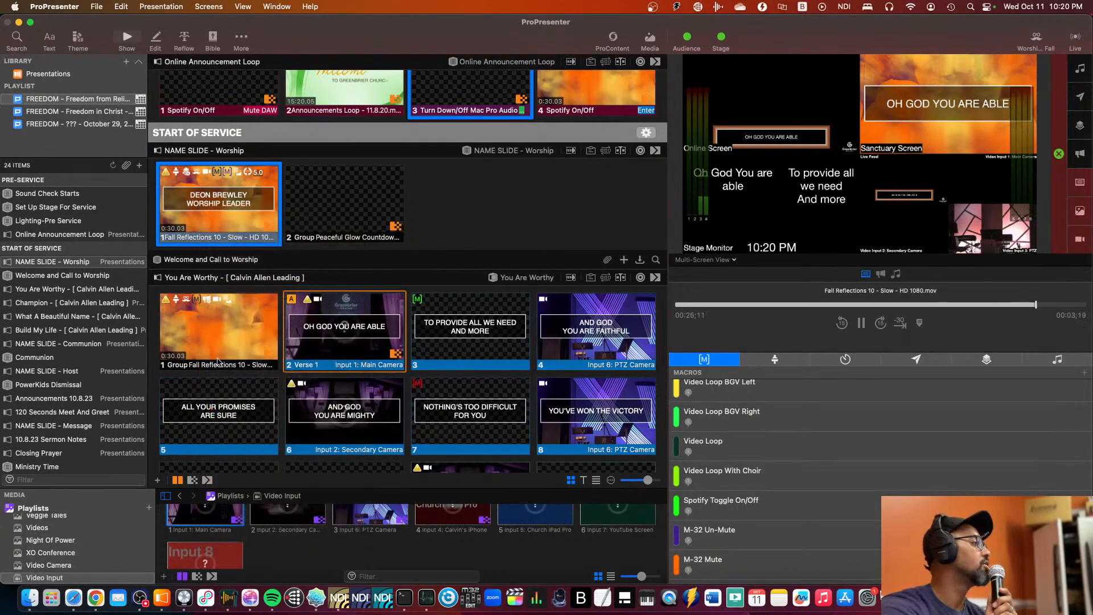
Step: Examine the existing actions on the first You Are Worthy slide, including its Worship 1 Lights macro and main camera input
scroll(217, 362, down, 4)
right_click(214, 222)
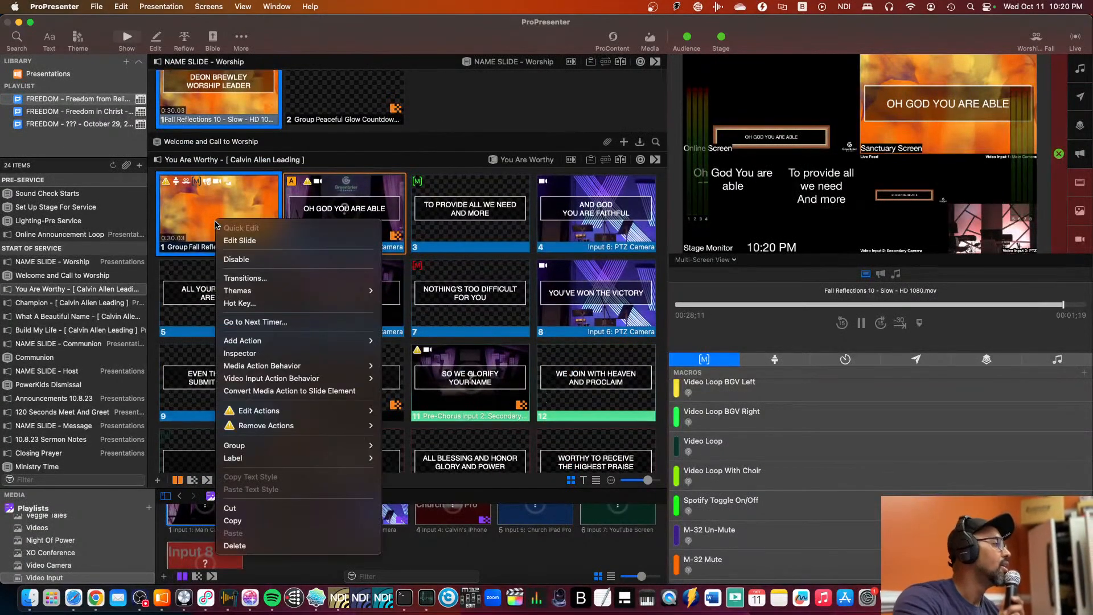
mouse_move(296, 425)
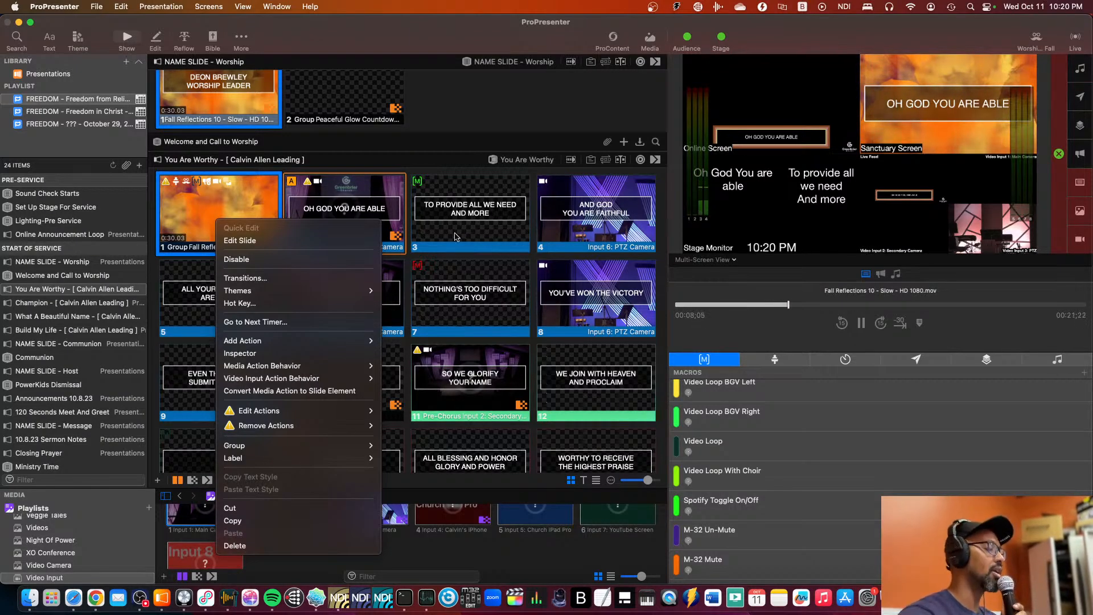
mouse_move(247, 411)
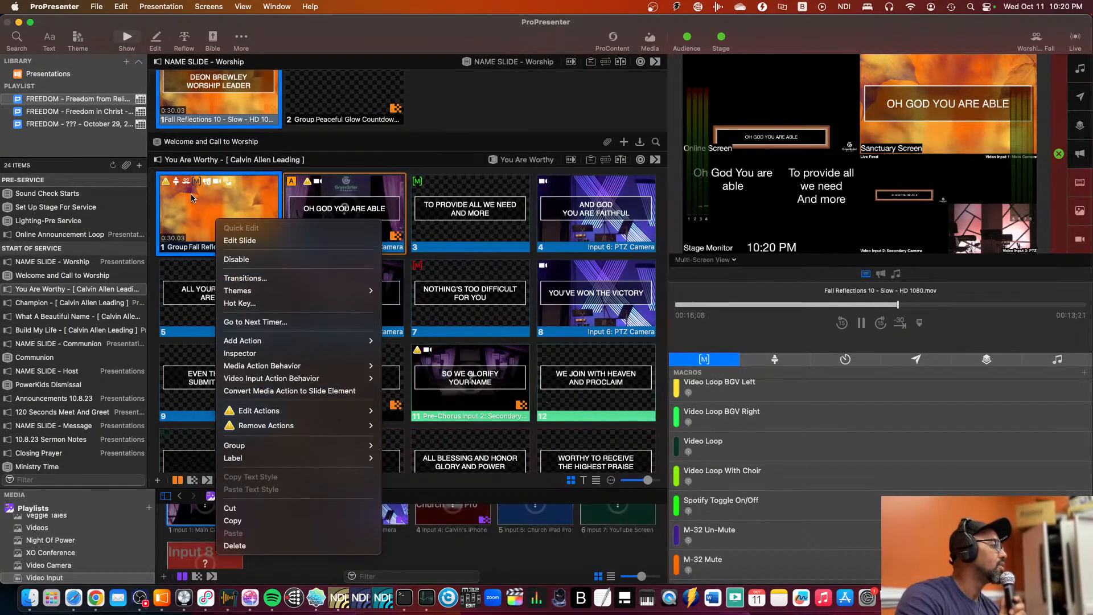
click(209, 196)
right_click(208, 196)
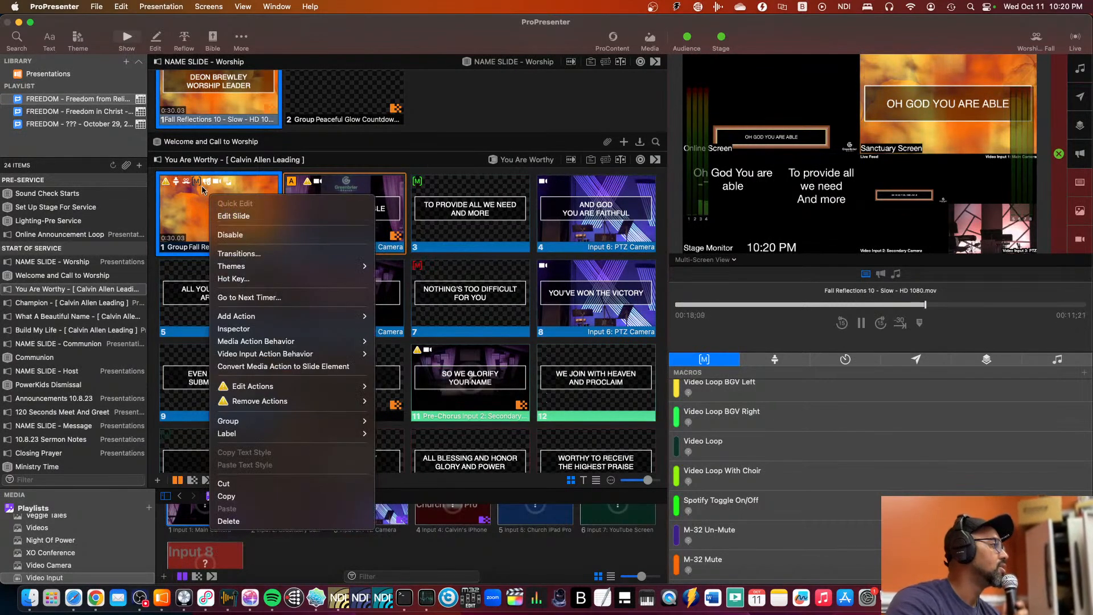
mouse_move(279, 390)
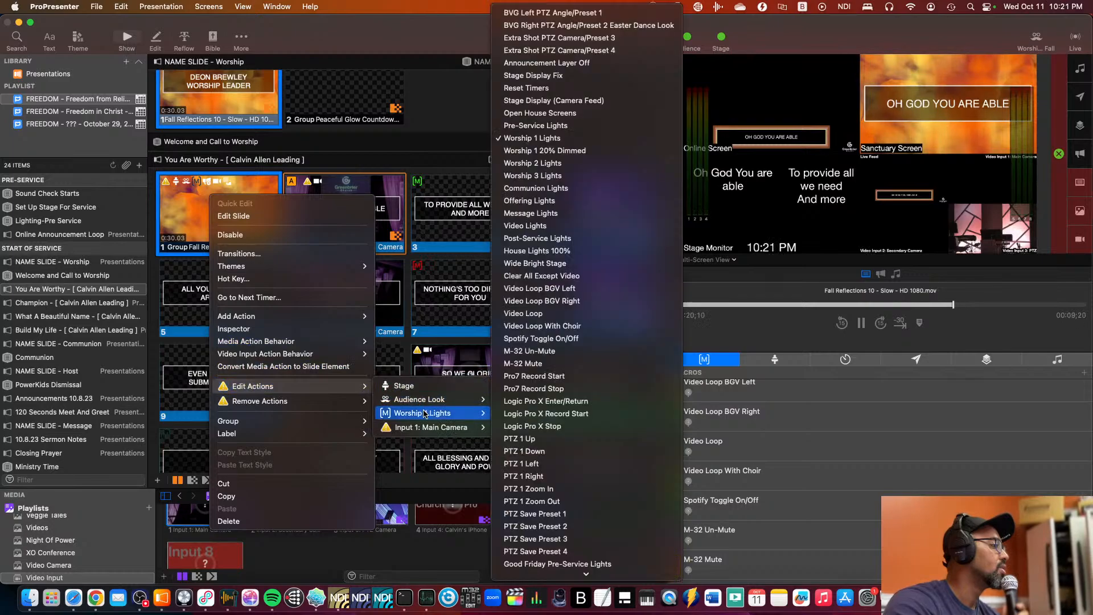
mouse_move(451, 431)
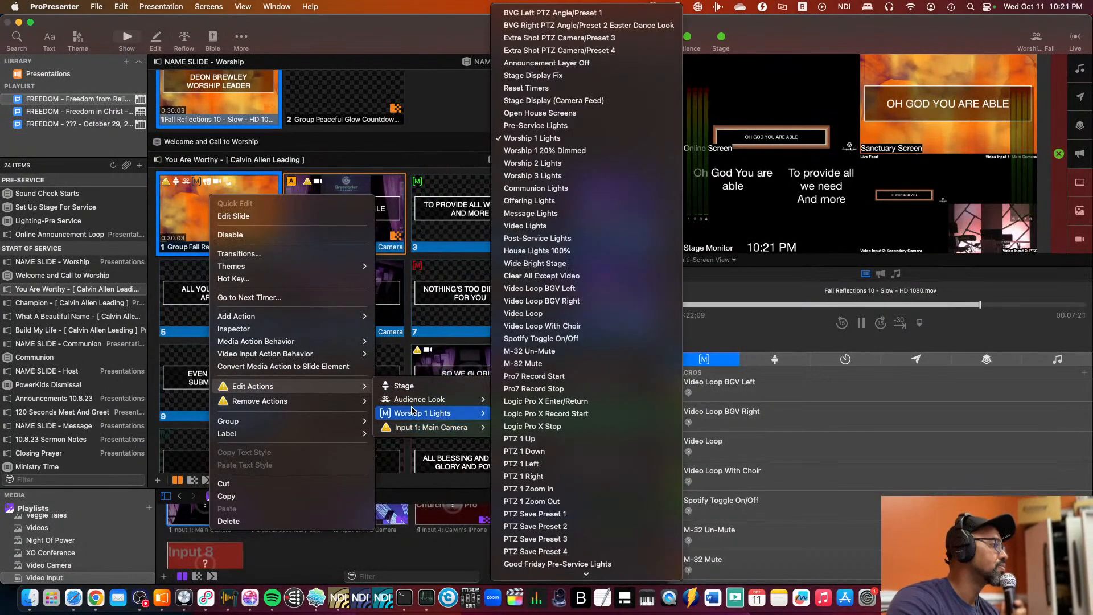
click(375, 164)
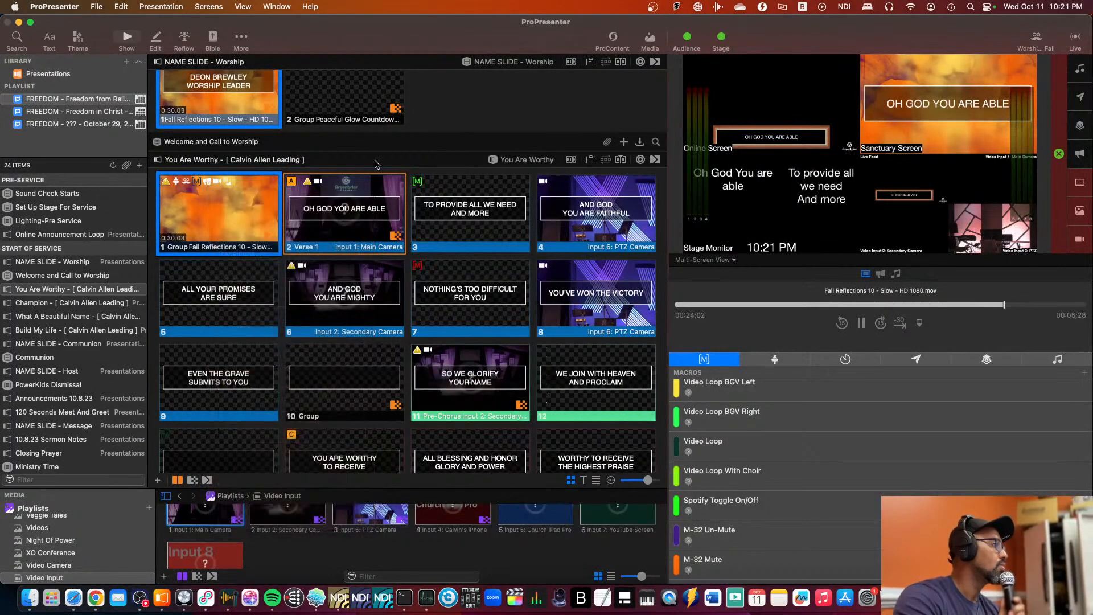
Step: Show You Are Worthy slide 3, "To provide all we need and more", followed by slide 7, "Nothing's too difficult for you", live
click(433, 192)
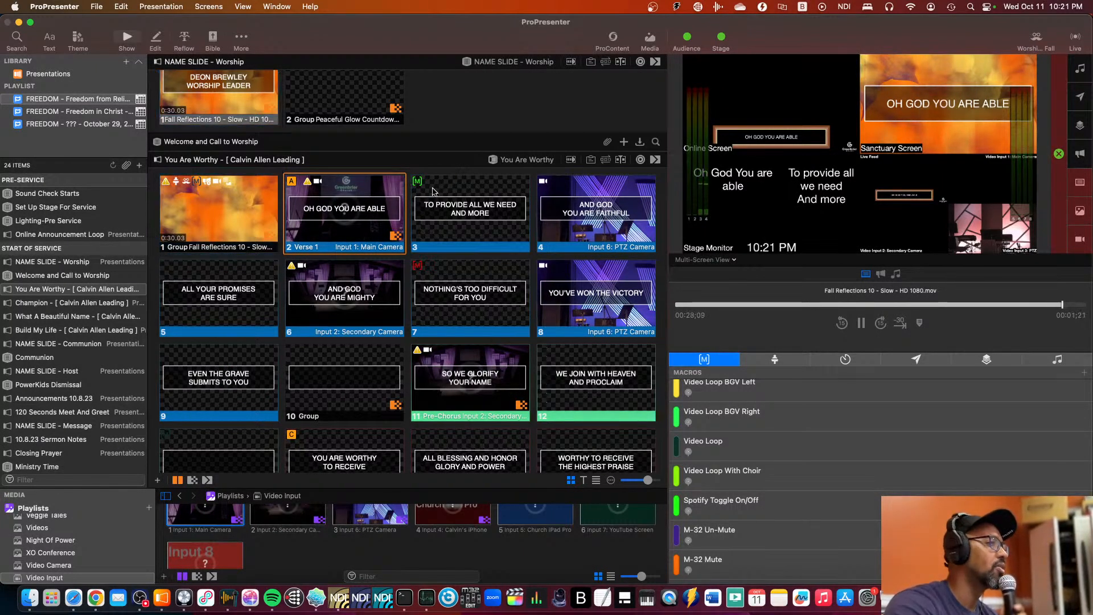
click(449, 196)
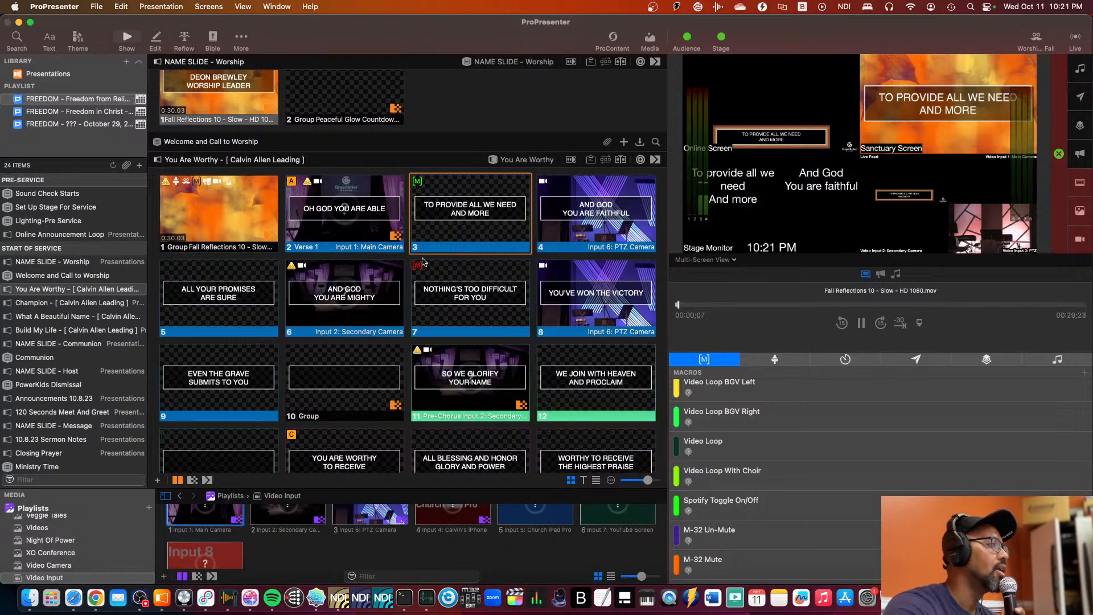
scroll(427, 256, down, 2)
scroll(456, 259, down, 2)
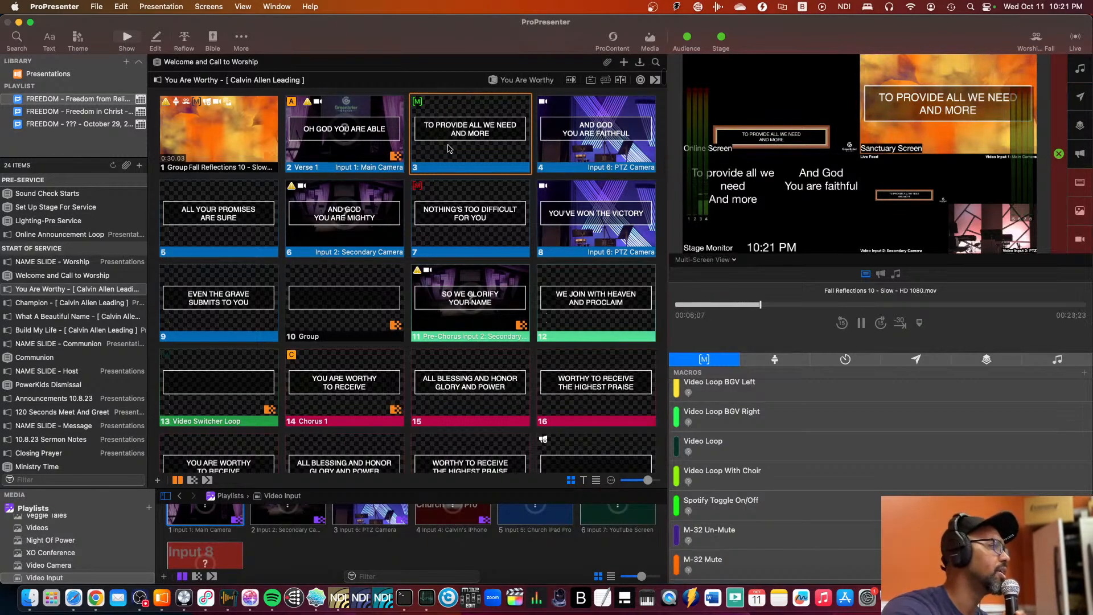
click(459, 211)
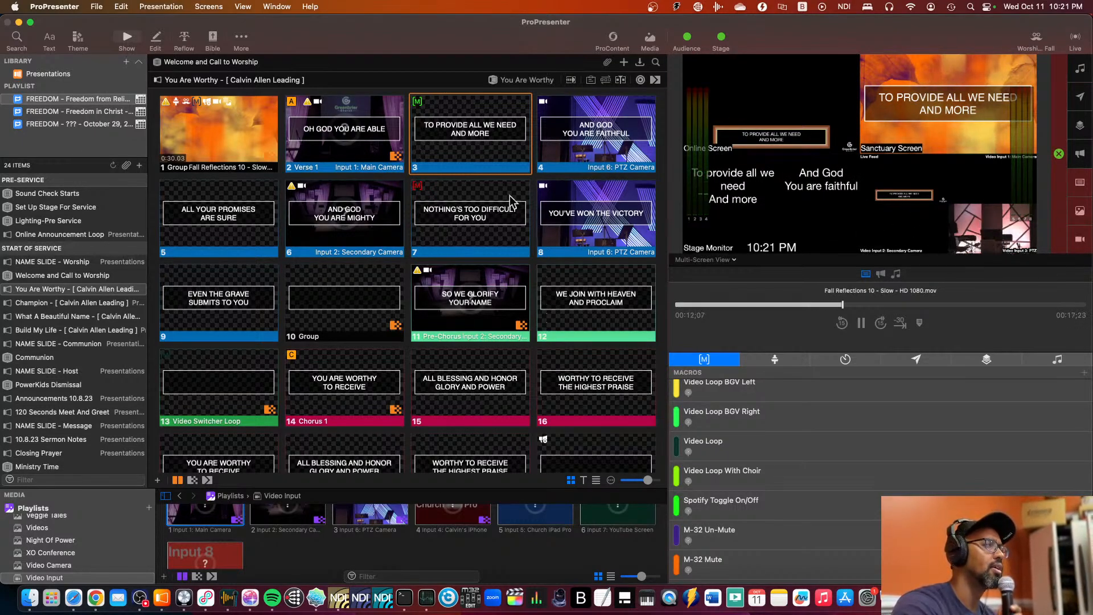
click(499, 218)
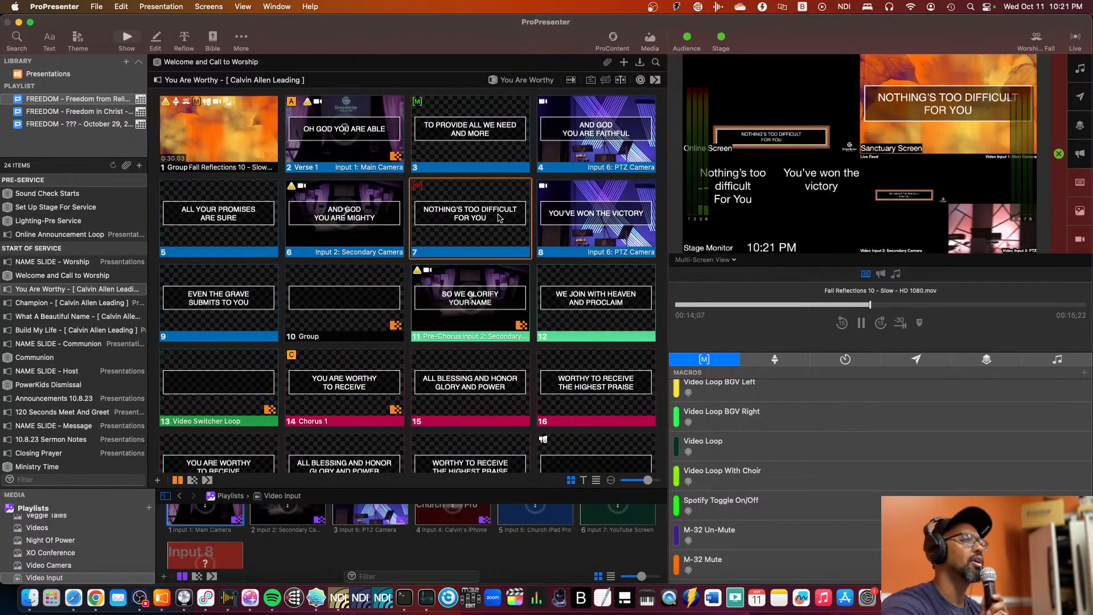
Step: Trigger the Video Switcher Loop slide 13 of You Are Worthy and check its Video Loop macro action
scroll(171, 289, down, 8)
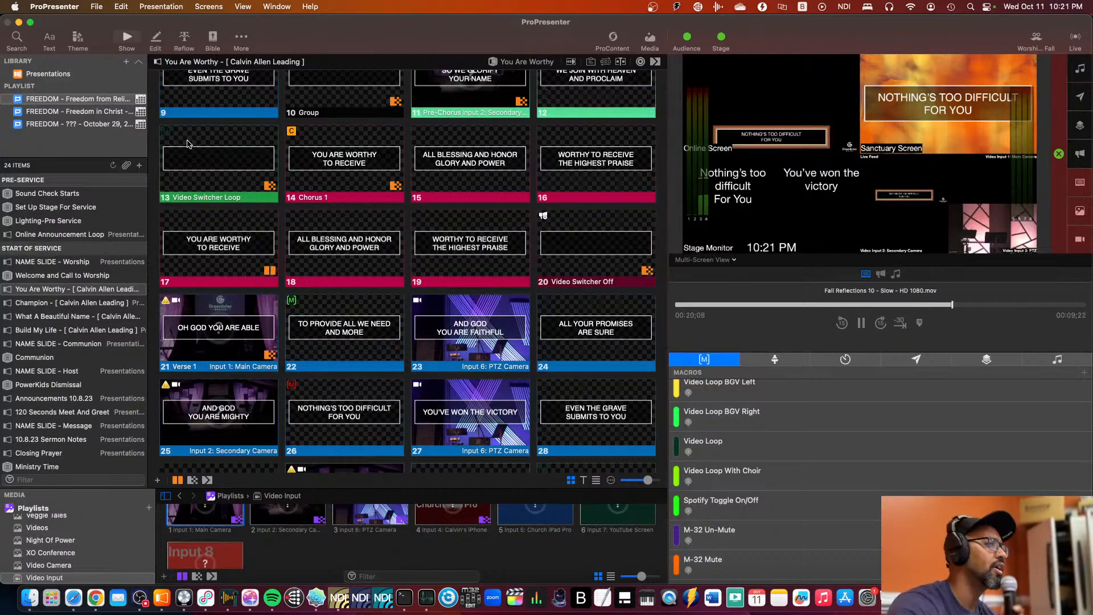
click(188, 144)
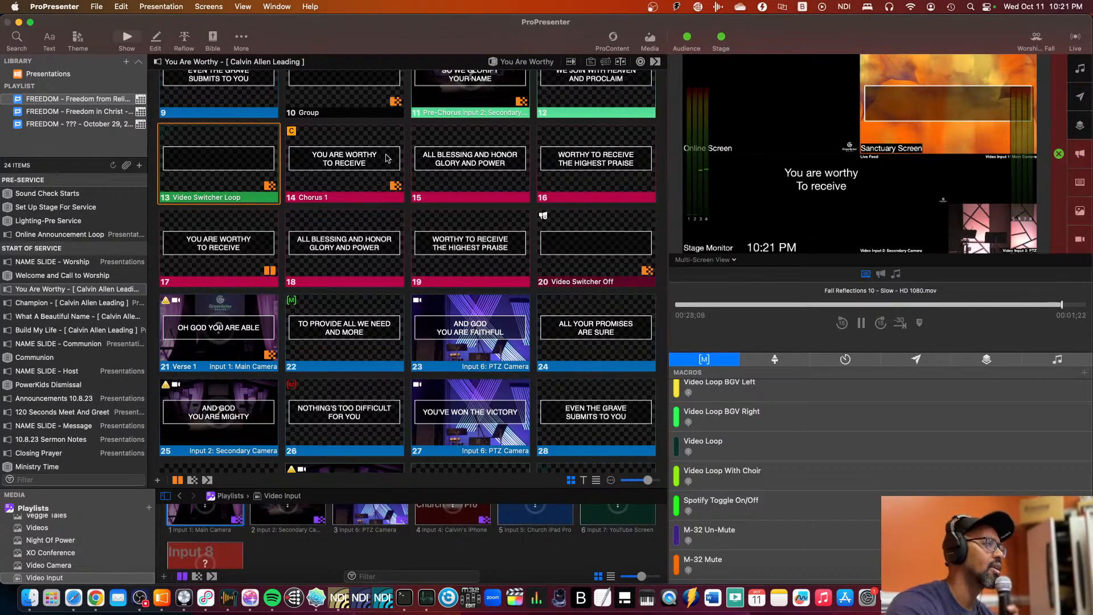
right_click(233, 155)
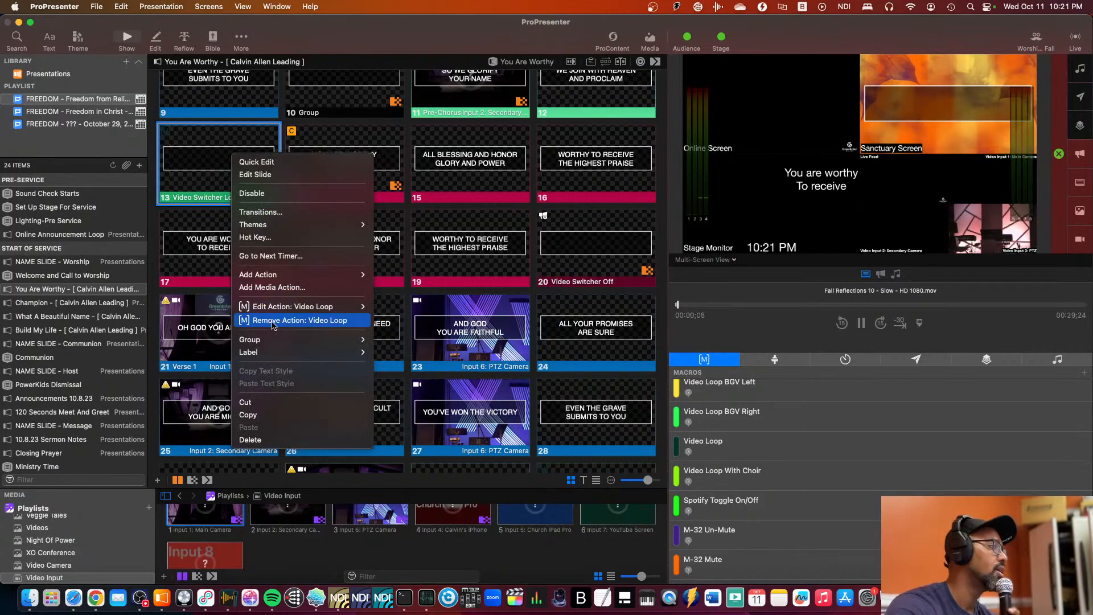
mouse_move(282, 311)
click(403, 313)
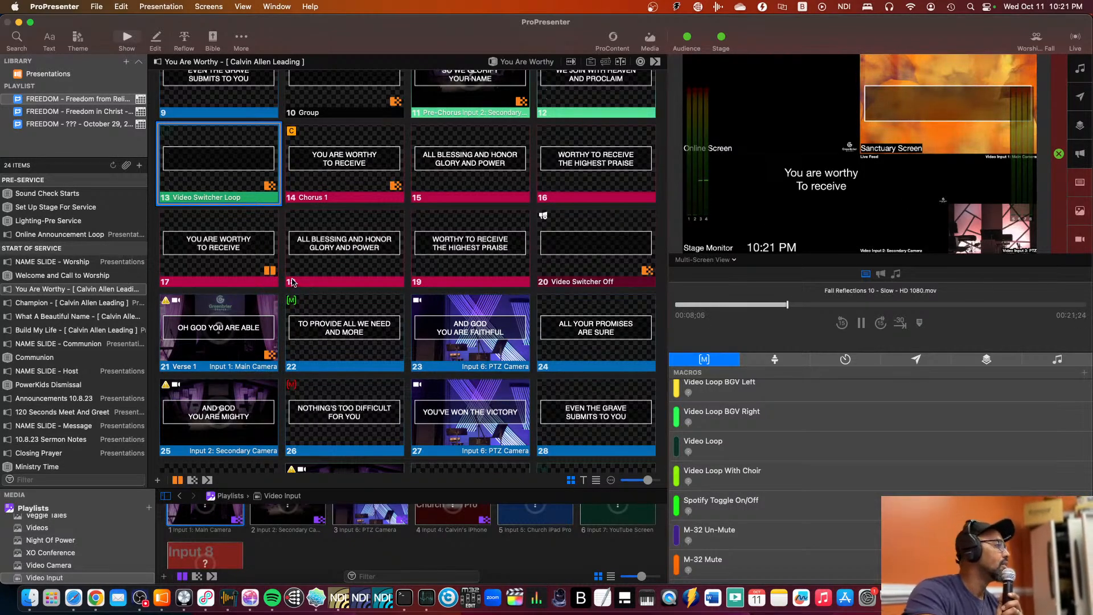
Step: Look through the remaining You Are Worthy slides and the Champion slides, and show the What A Beautiful Name presentation
scroll(358, 309, down, 10)
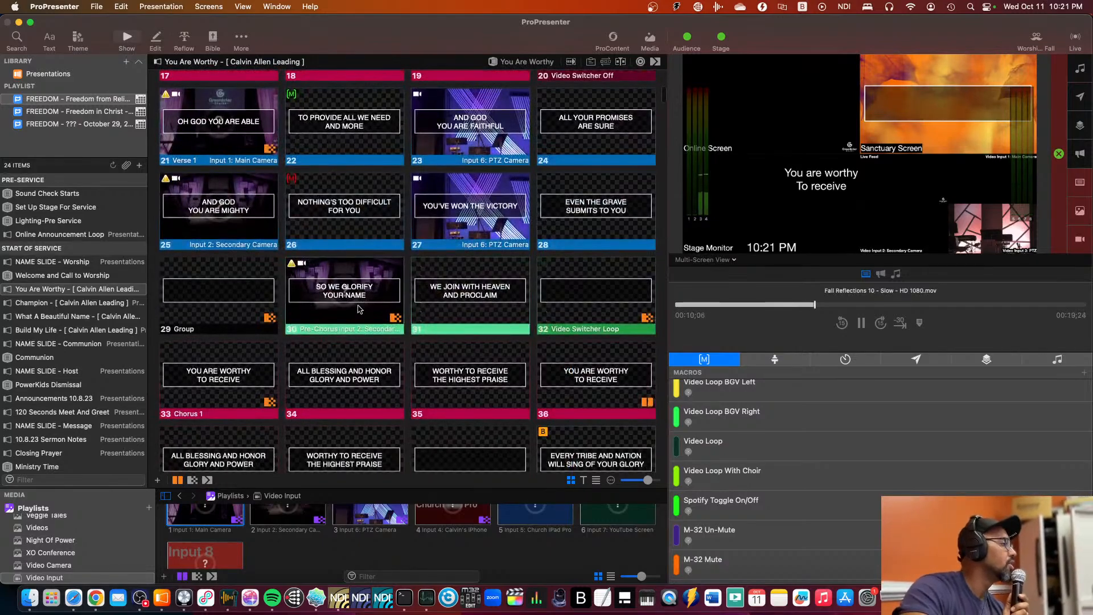
scroll(358, 309, down, 20)
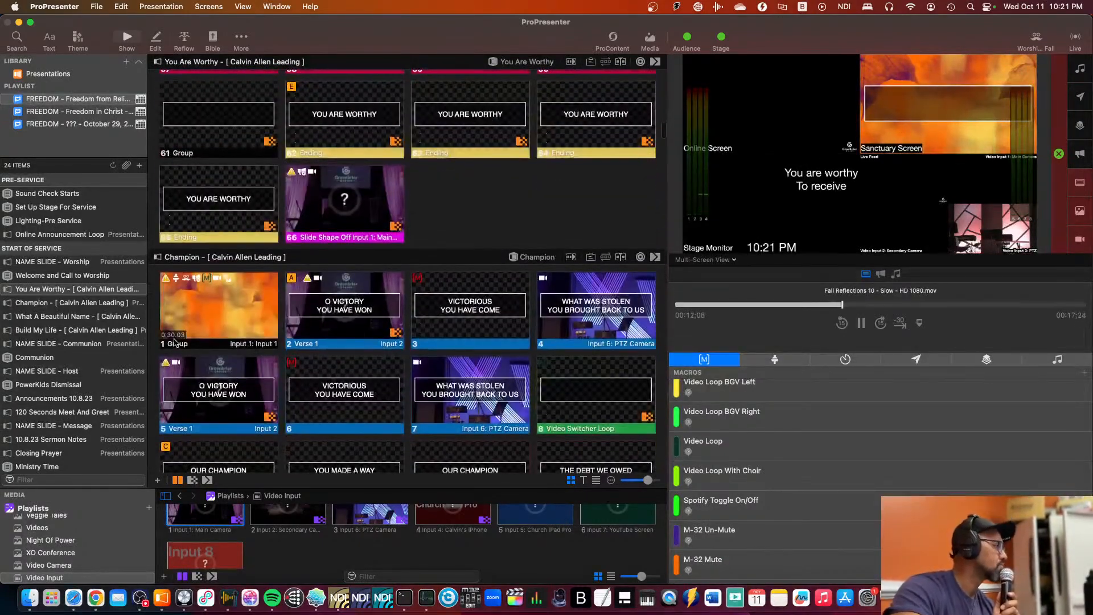
scroll(193, 302, down, 2)
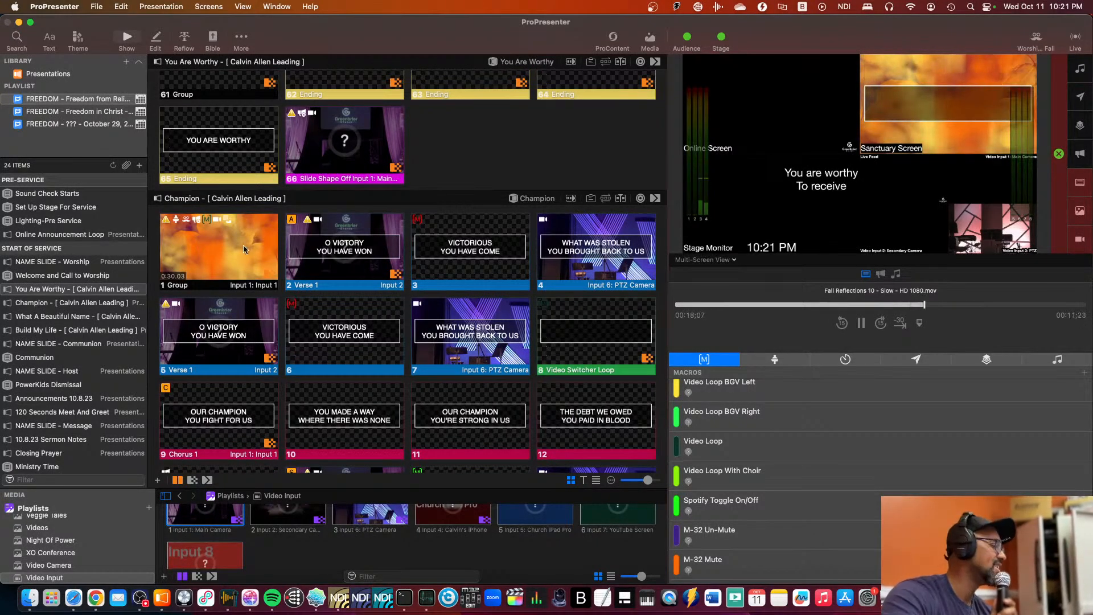
scroll(244, 245, down, 10)
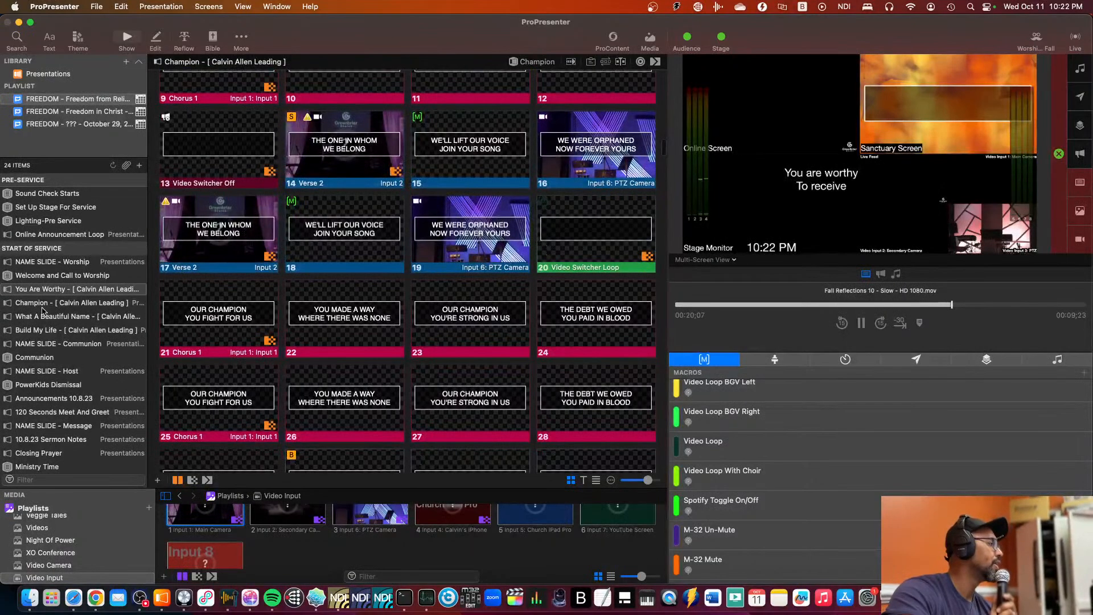
click(35, 303)
click(32, 317)
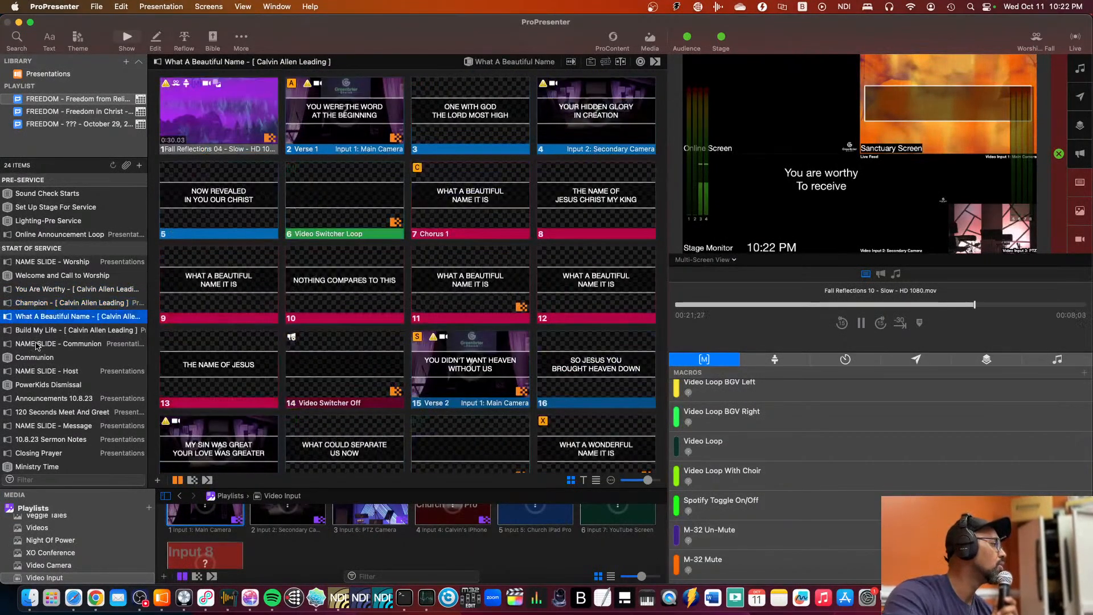
Step: Show the NAME SLIDE - Communion presentation and check the Stage action layout on its first slide
key(Down)
click(37, 345)
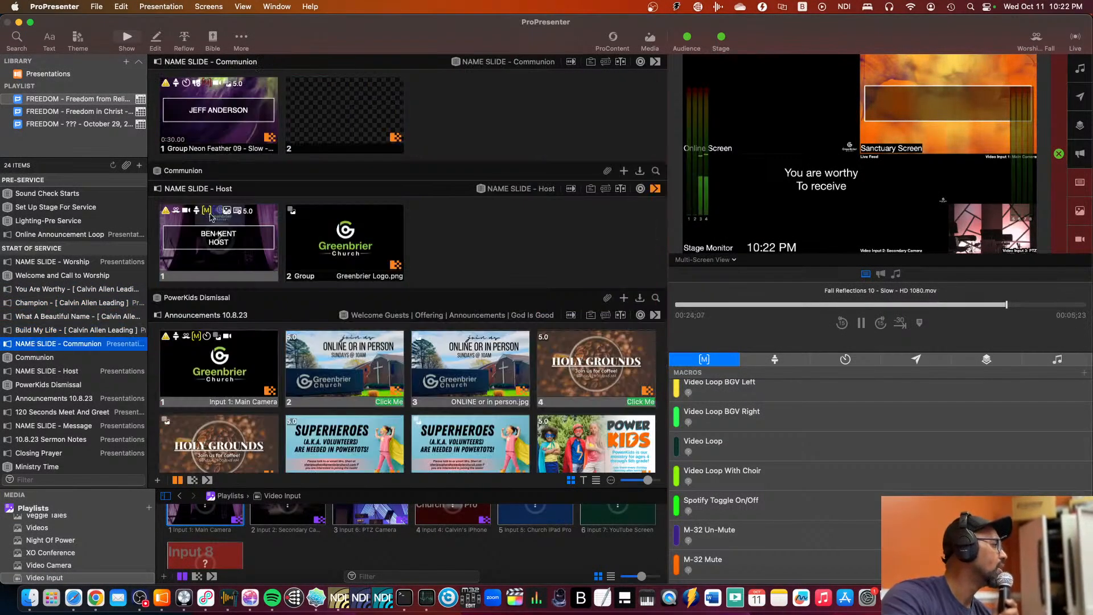
right_click(218, 116)
mouse_move(341, 316)
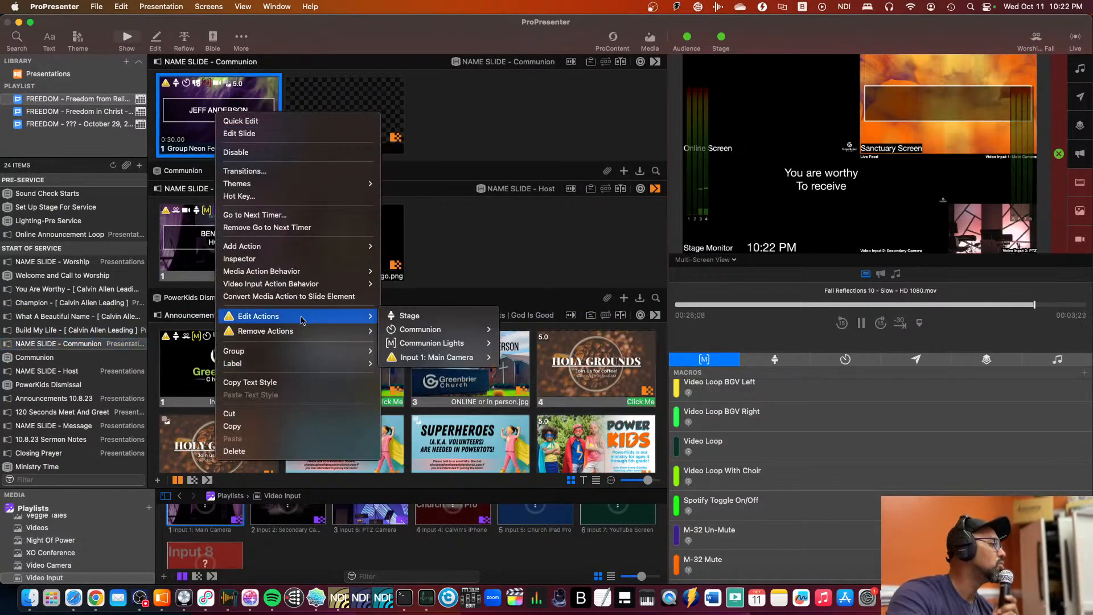
click(447, 320)
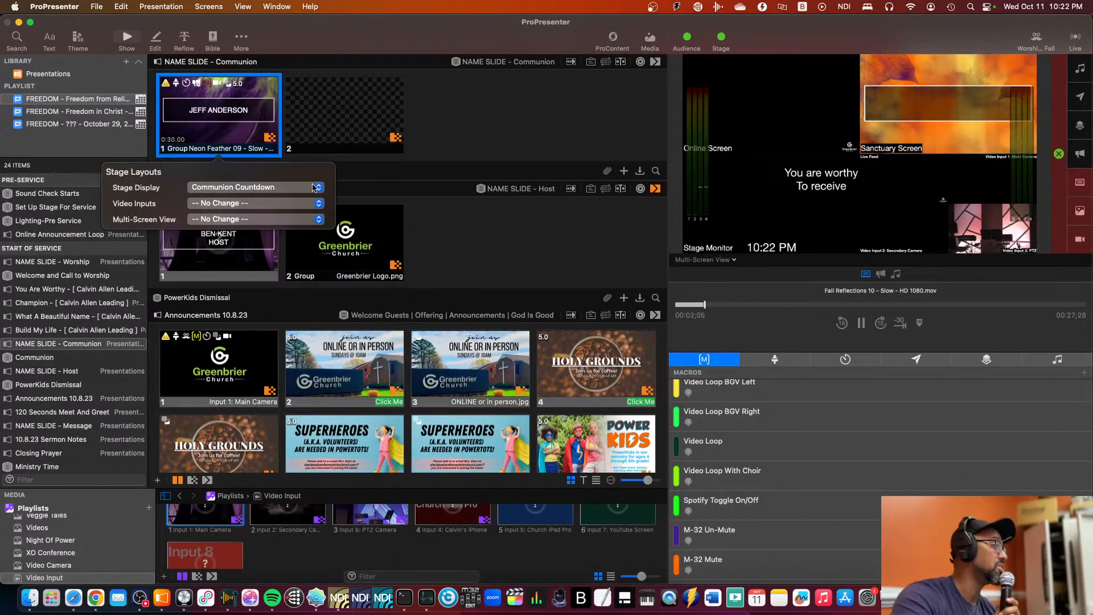
click(456, 220)
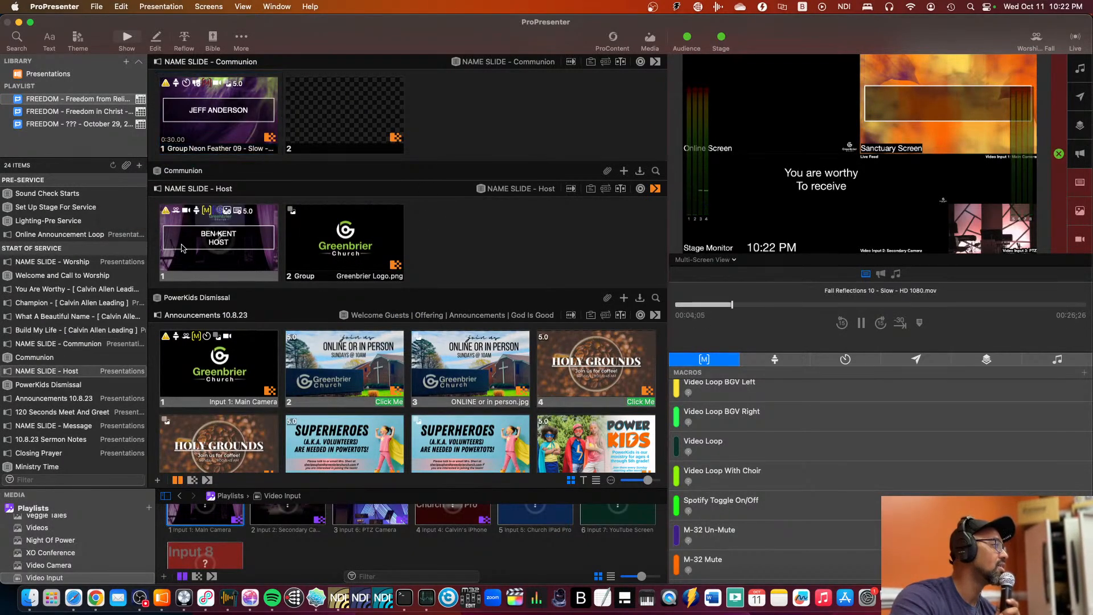
Step: Trigger the Host name slide and the Communion name slide live, and check the latter's Communion timer and camera input actions
click(219, 242)
click(195, 109)
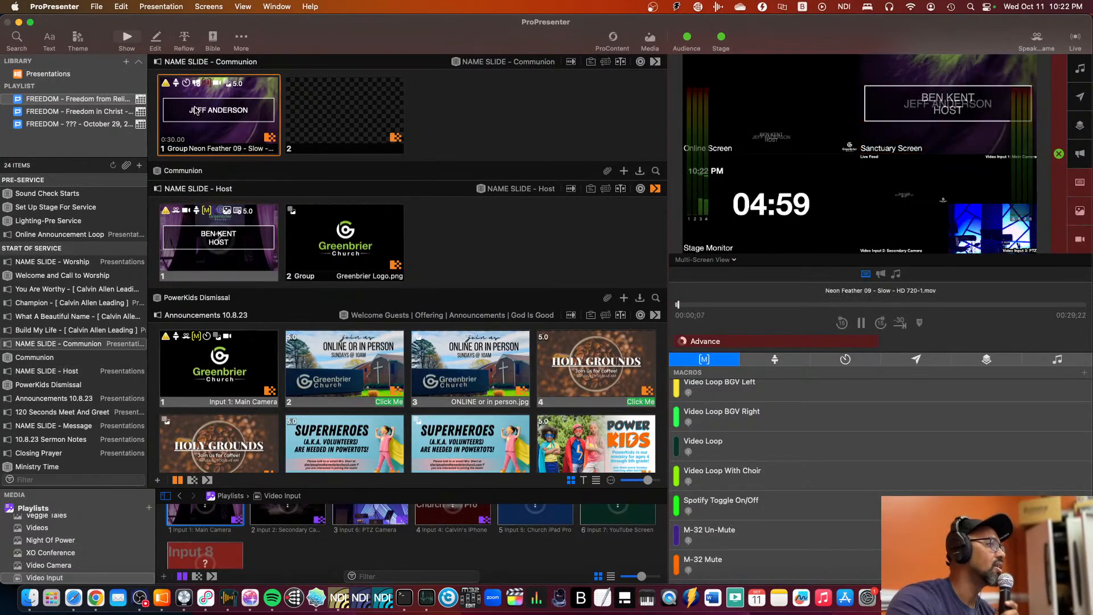
right_click(219, 124)
mouse_move(259, 326)
mouse_move(422, 333)
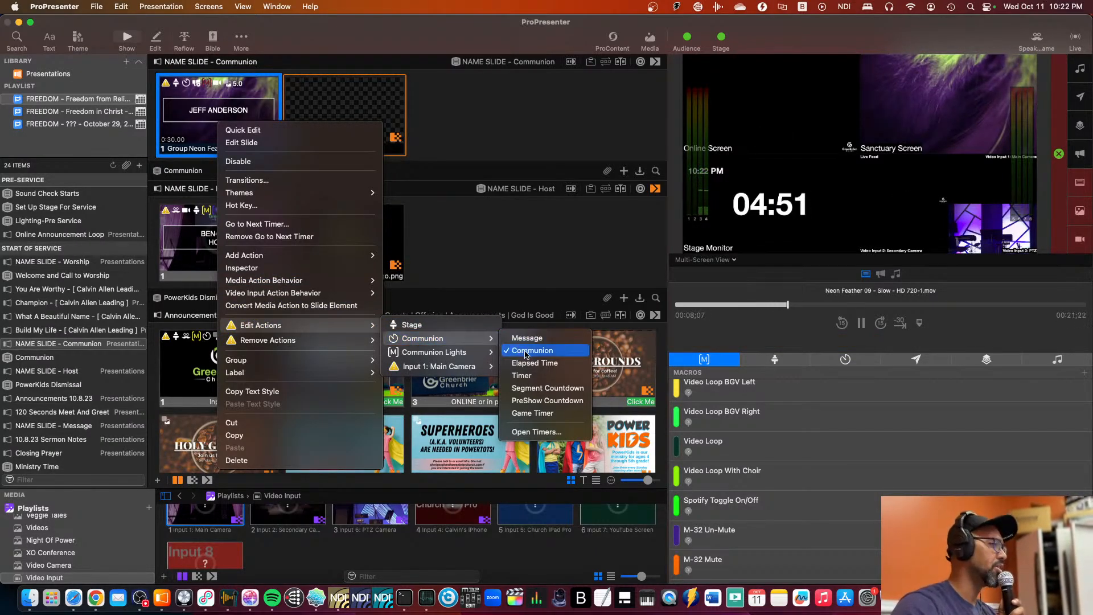
mouse_move(424, 357)
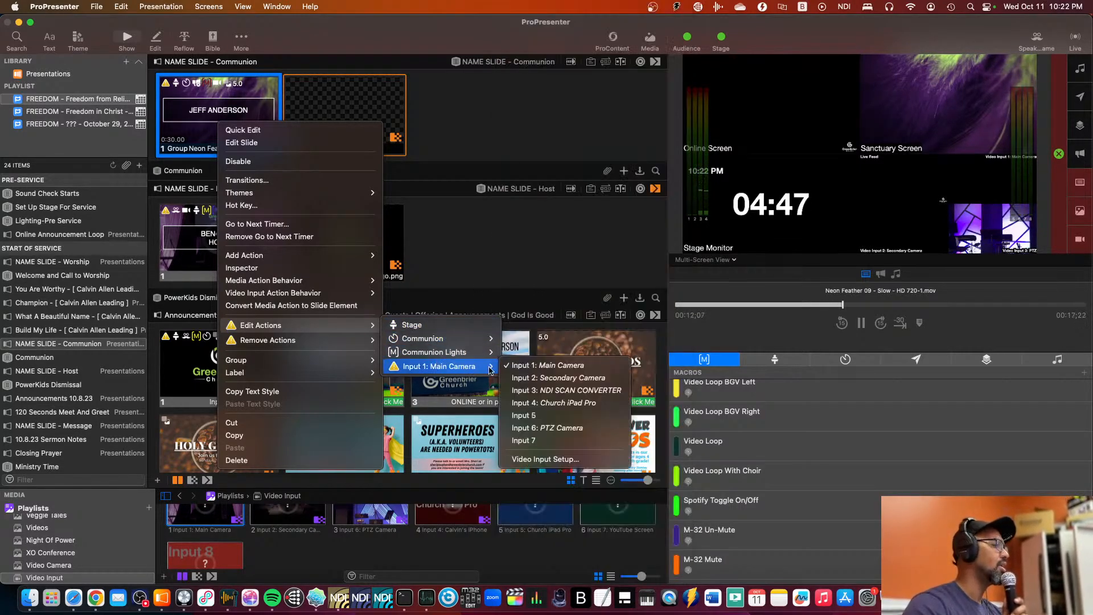
click(451, 262)
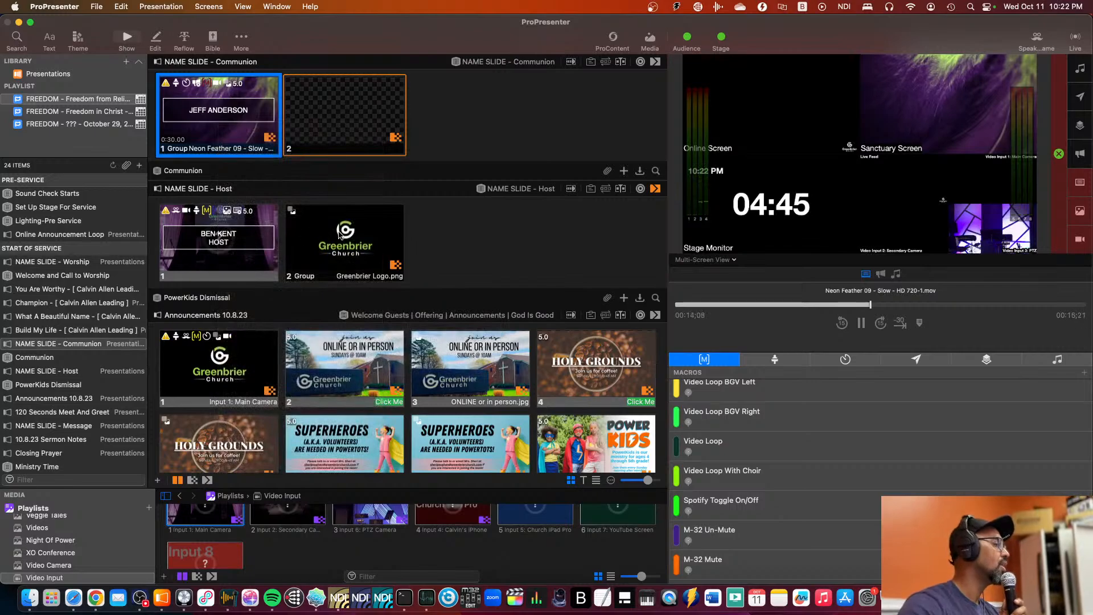
Step: Check the Stage action layout on the first slide of Announcements 10.8.23
scroll(339, 233, down, 3)
right_click(216, 287)
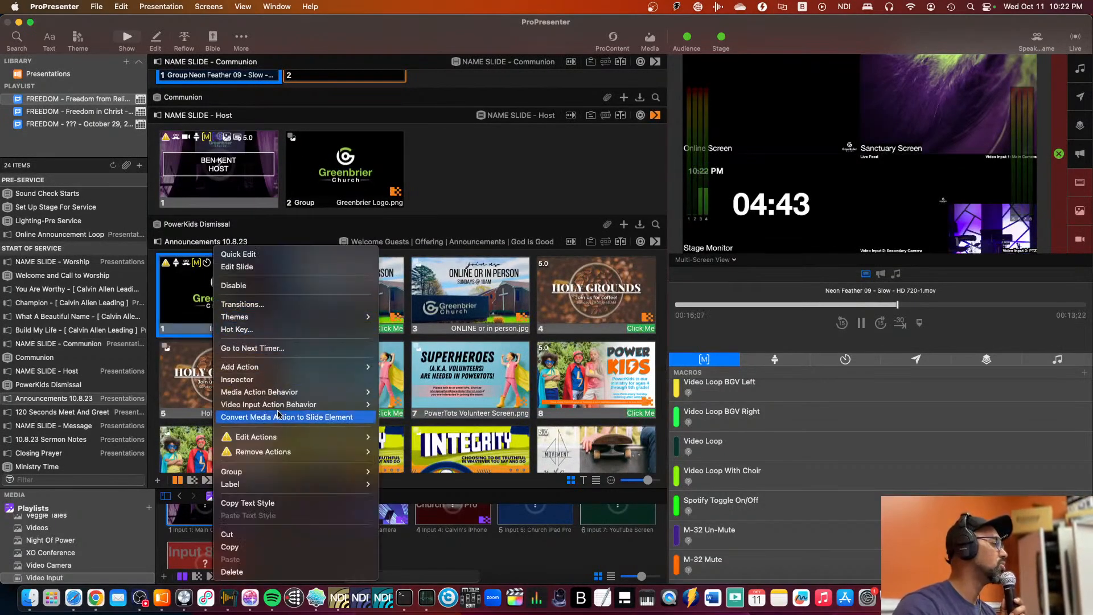
mouse_move(318, 436)
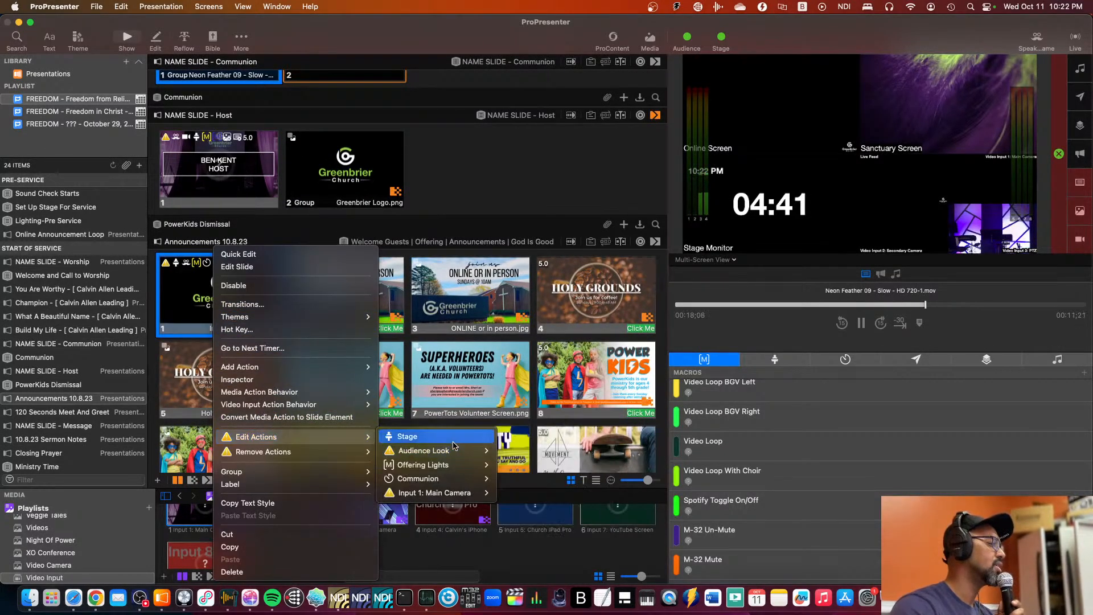
click(453, 441)
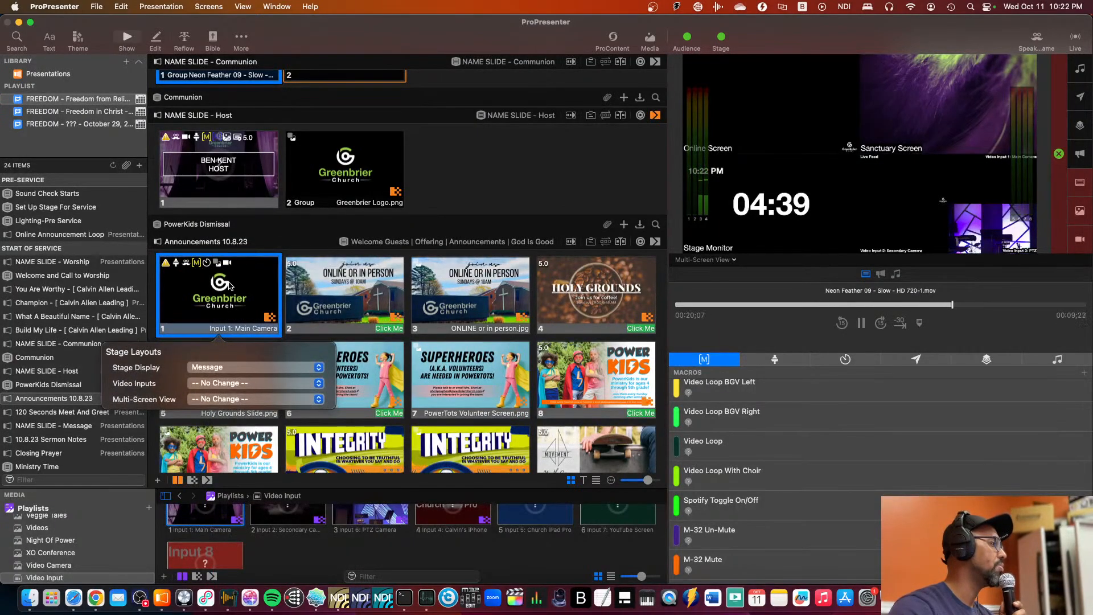
Step: Set the Audience Look action on the first Announcements 10.8.23 slide to Speaker Name
right_click(229, 286)
mouse_move(282, 436)
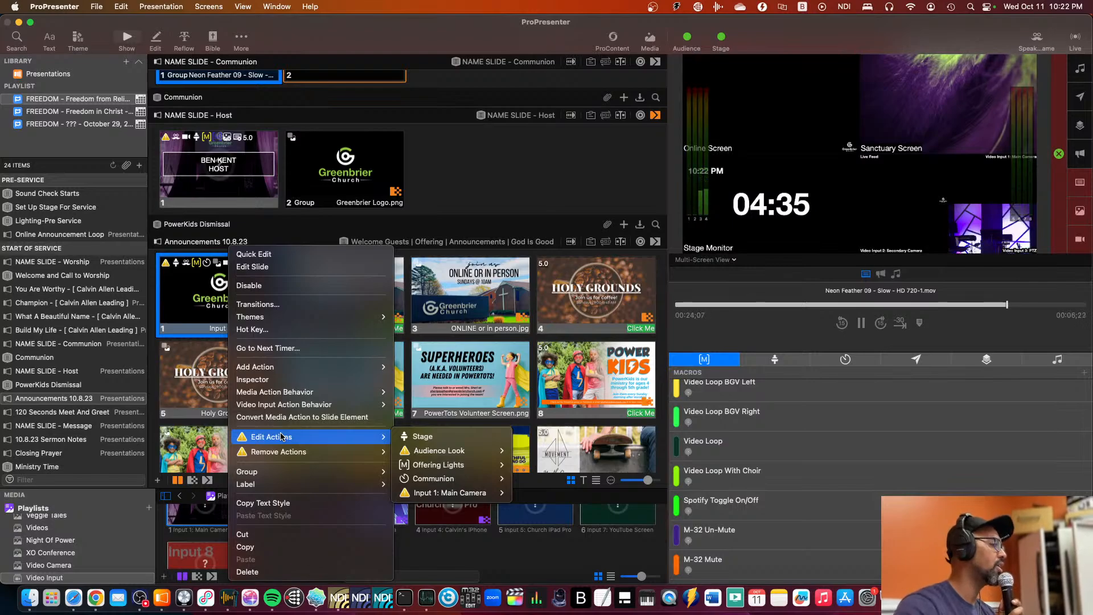
mouse_move(427, 452)
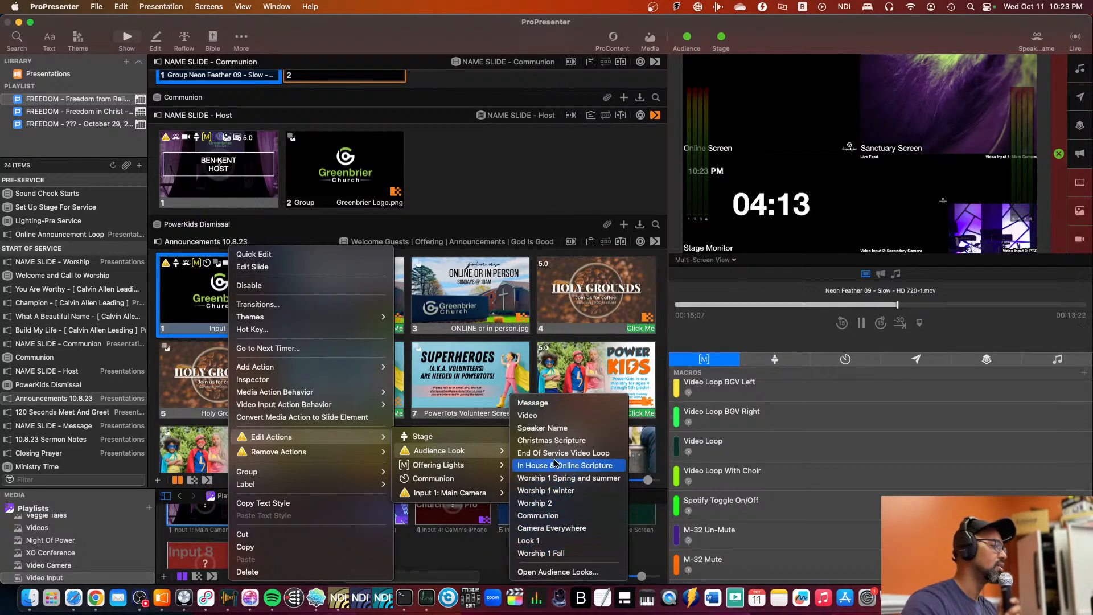
click(539, 429)
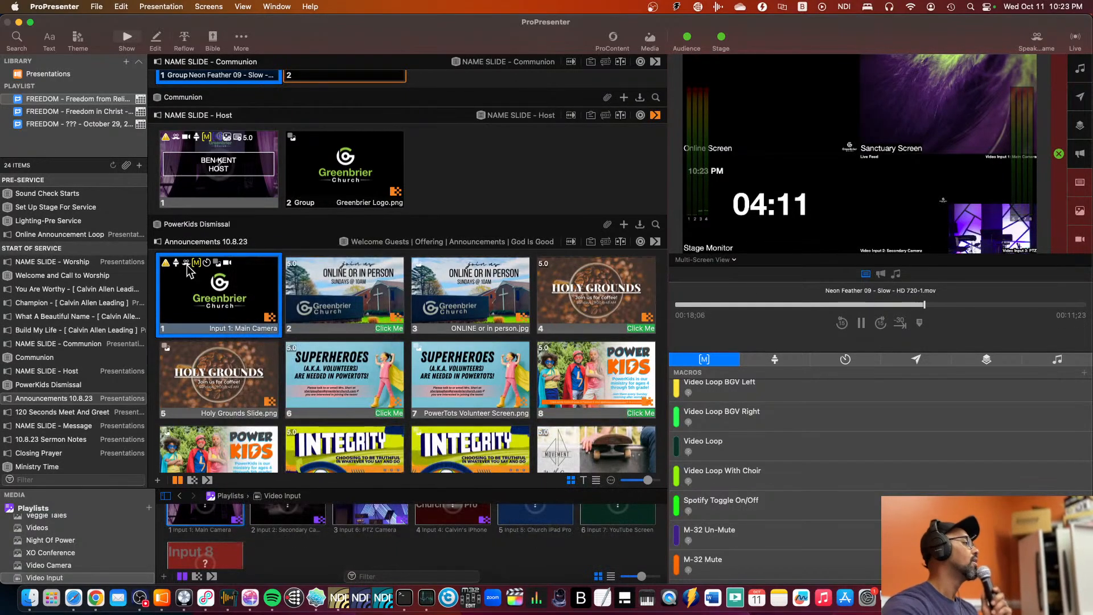
right_click(199, 301)
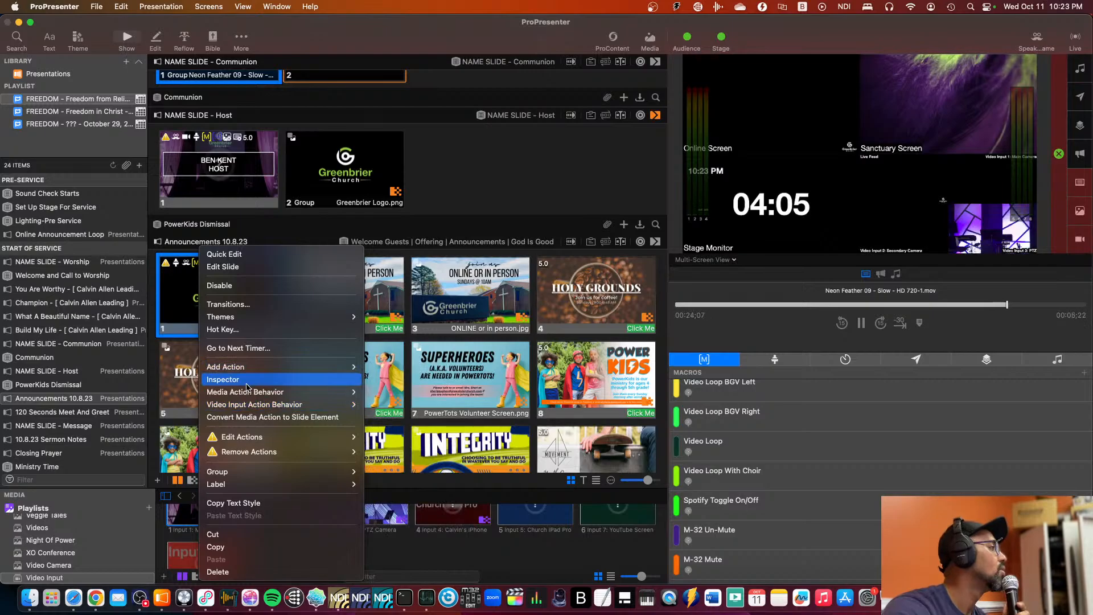
Step: Check the Stage action layout on the first slide of NAME SLIDE - Host
click(241, 161)
right_click(240, 160)
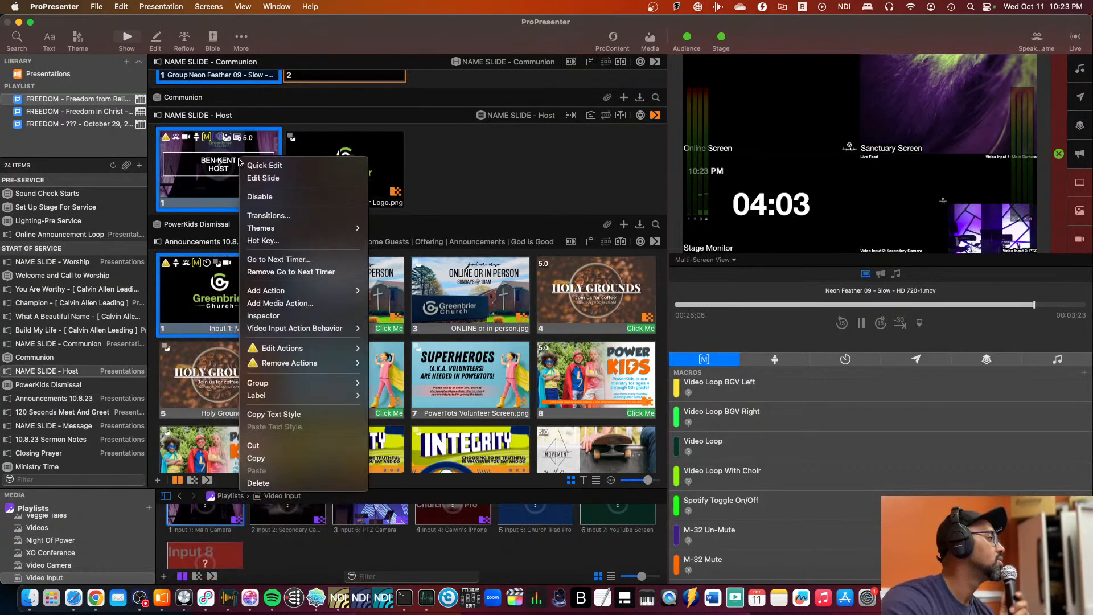
mouse_move(285, 348)
mouse_move(406, 348)
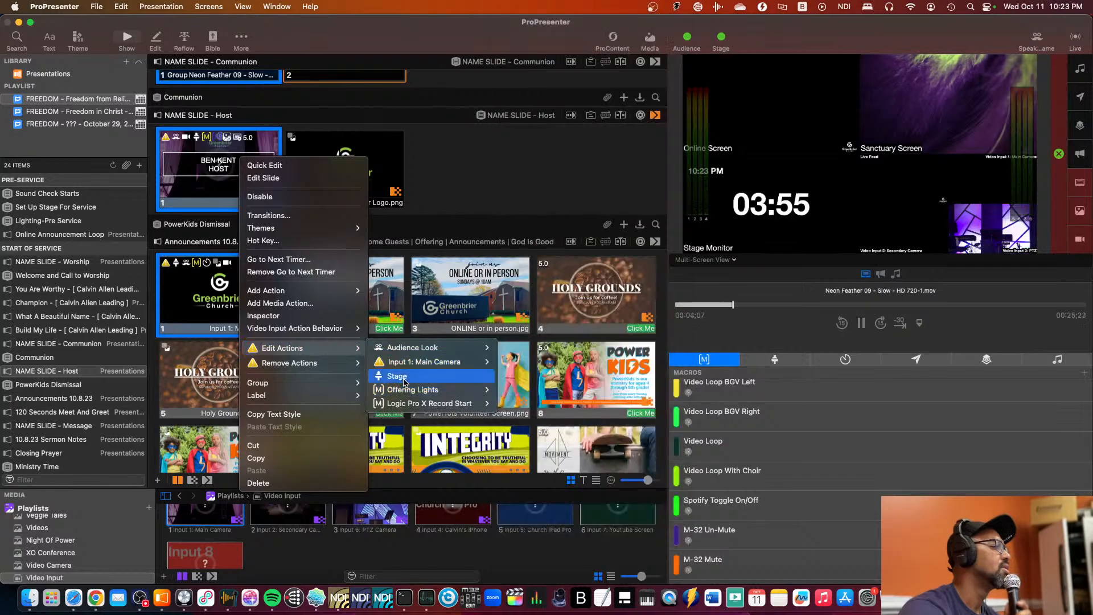
click(404, 378)
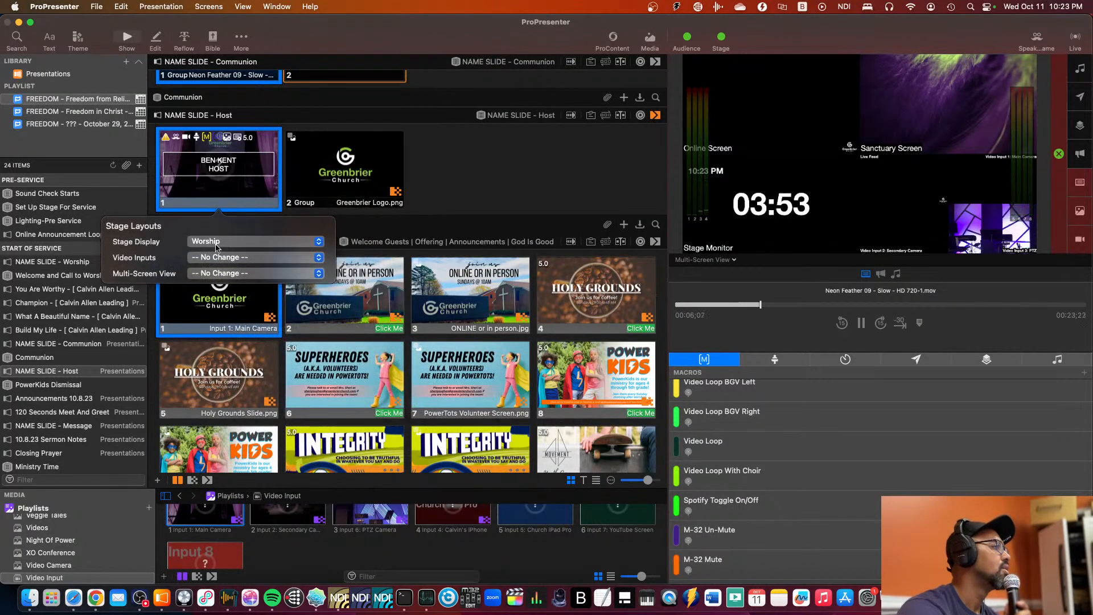
Step: Review the first Host name slide's audience look and macro actions, and remove its Logic Pro X Record Start macro
right_click(219, 170)
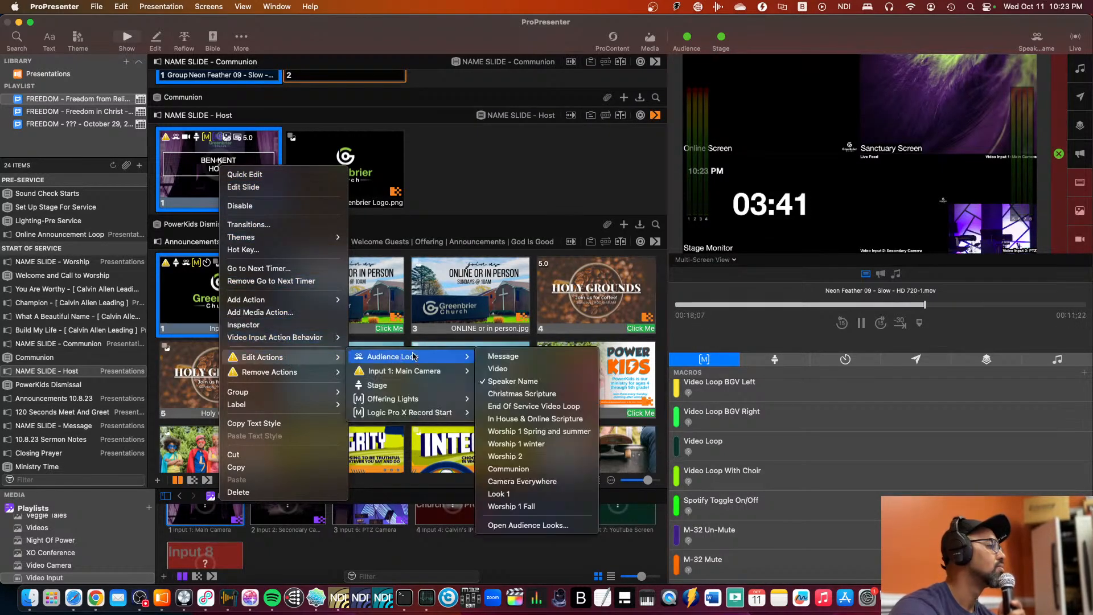
mouse_move(407, 400)
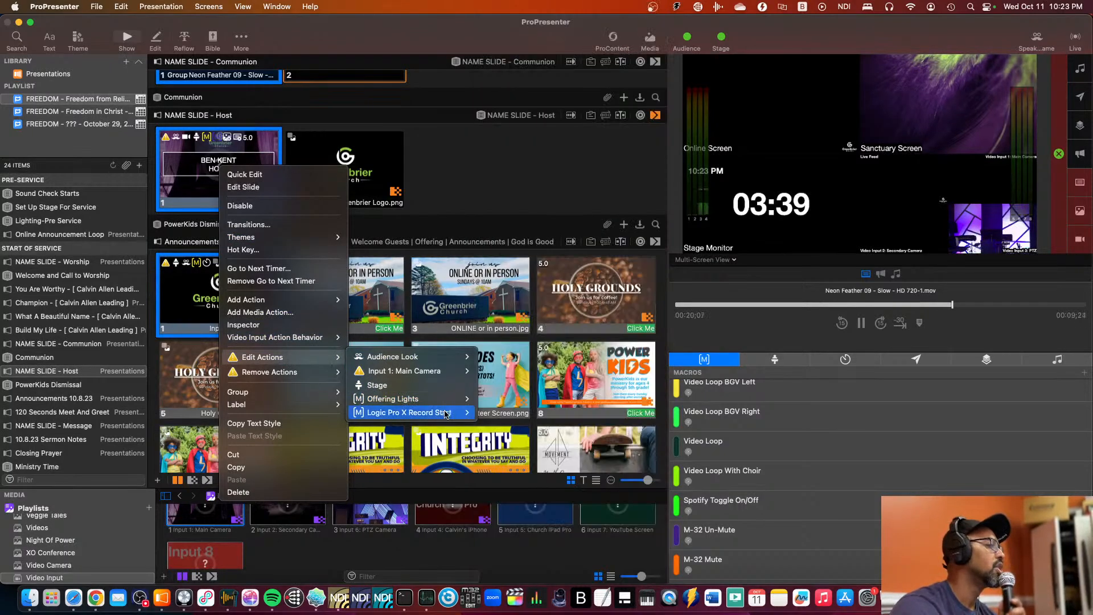
mouse_move(451, 415)
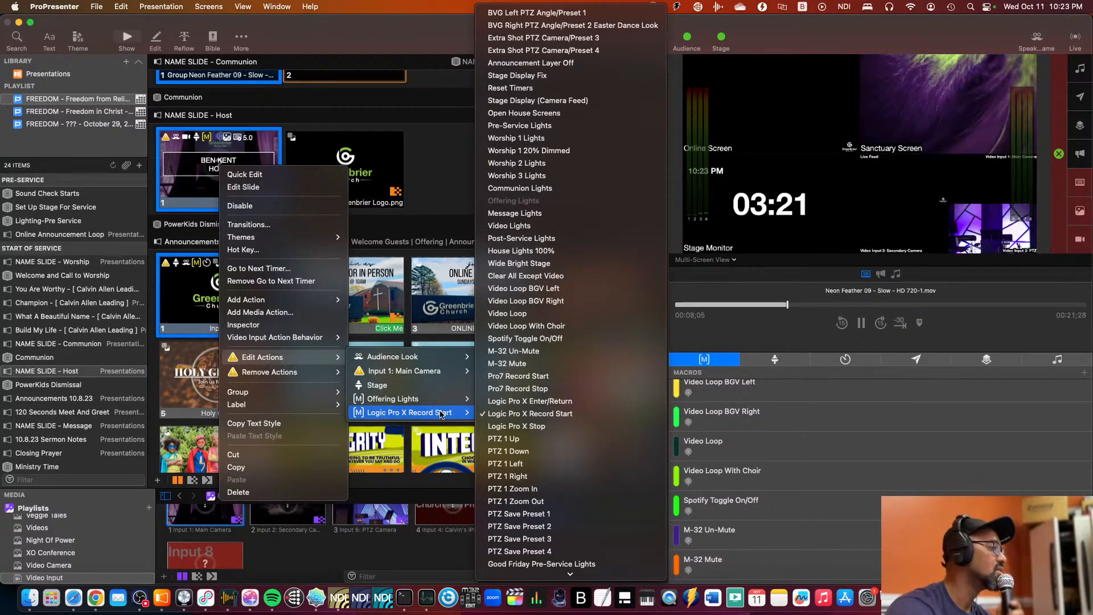
mouse_move(412, 417)
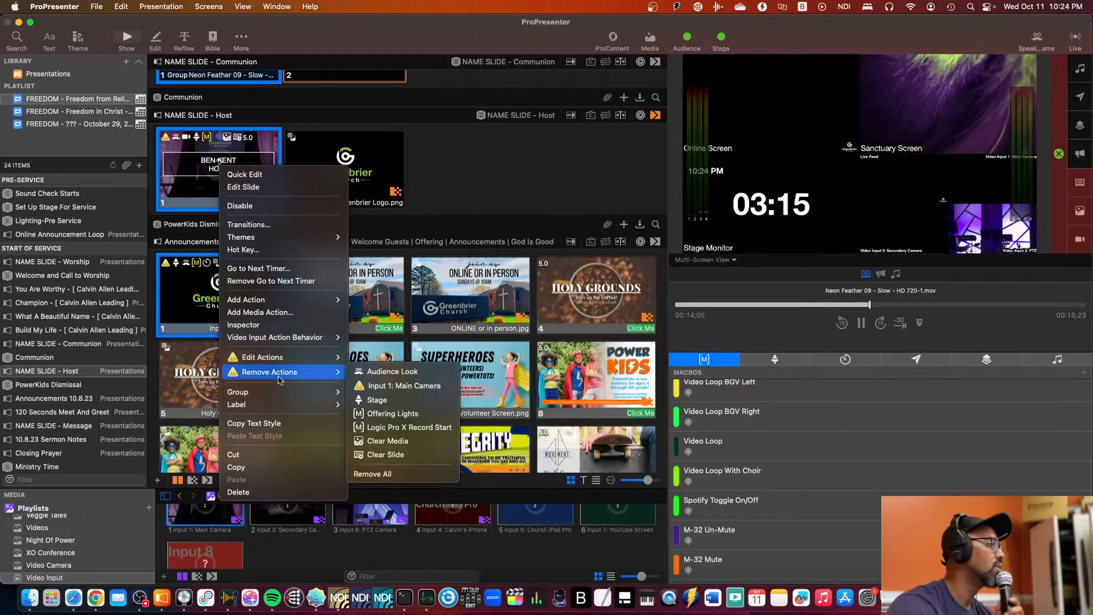
mouse_move(319, 372)
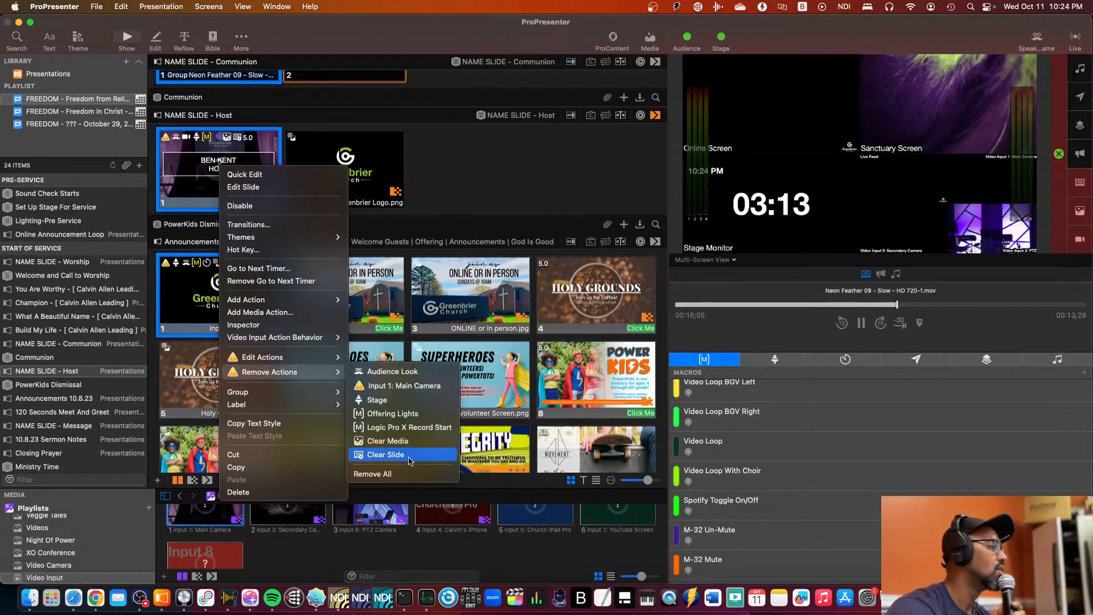
click(413, 428)
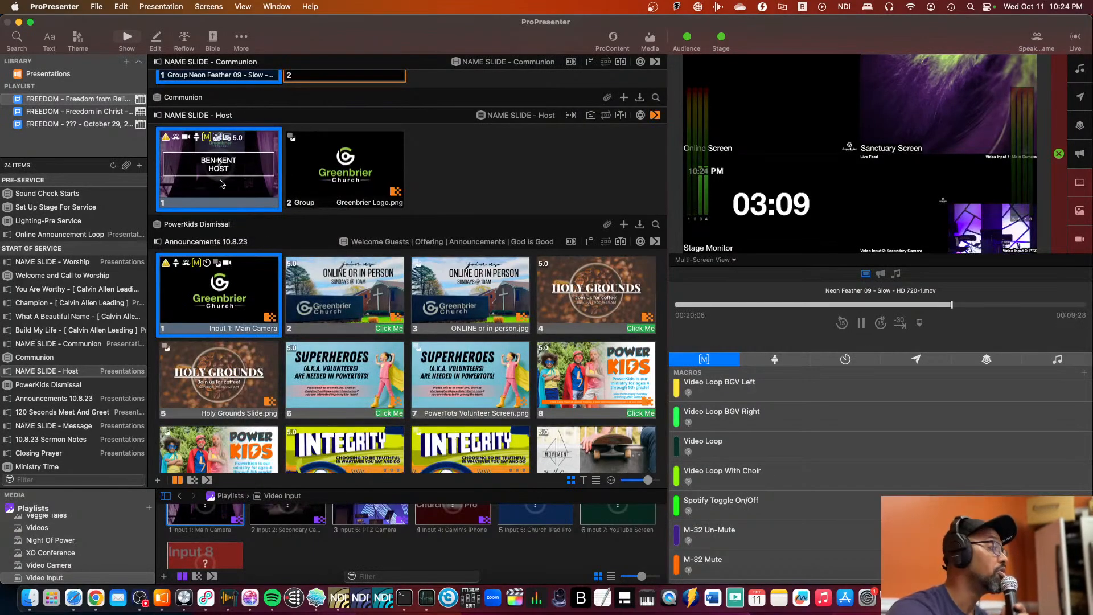
Step: Return to the Online Announcement Loop and check the audio input, Logic Pro X and M-32 actions on slide 3
scroll(222, 182, up, 10)
scroll(222, 182, up, 15)
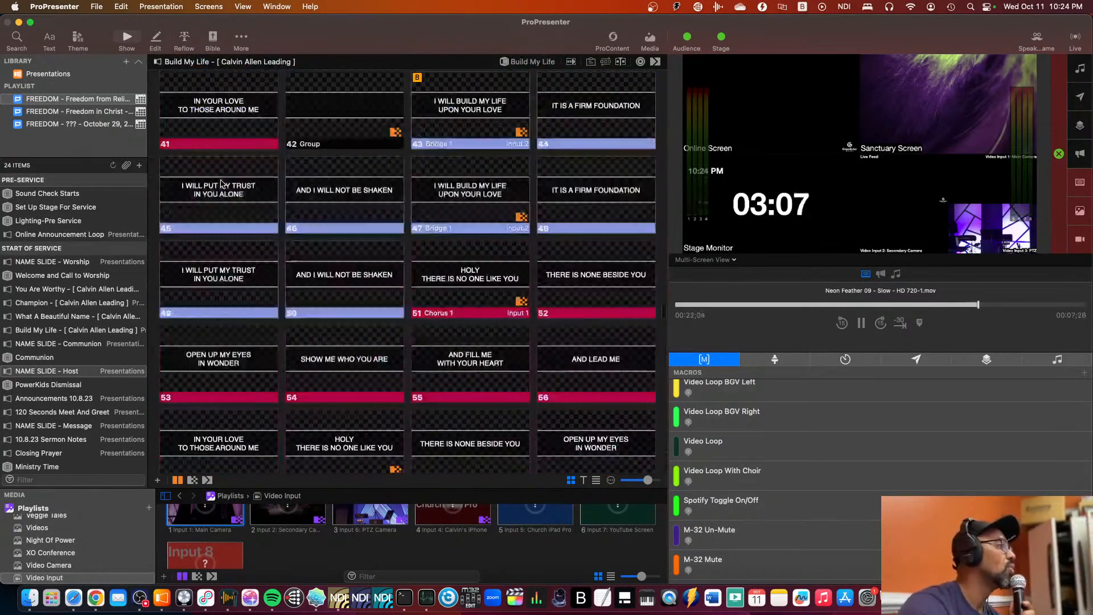
scroll(221, 182, up, 15)
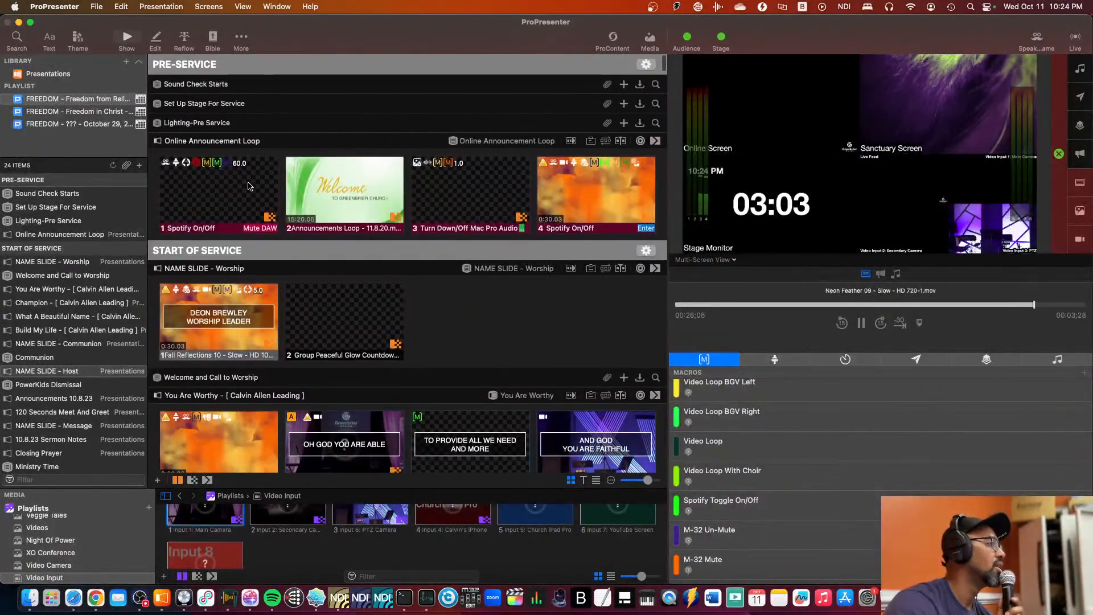
right_click(462, 194)
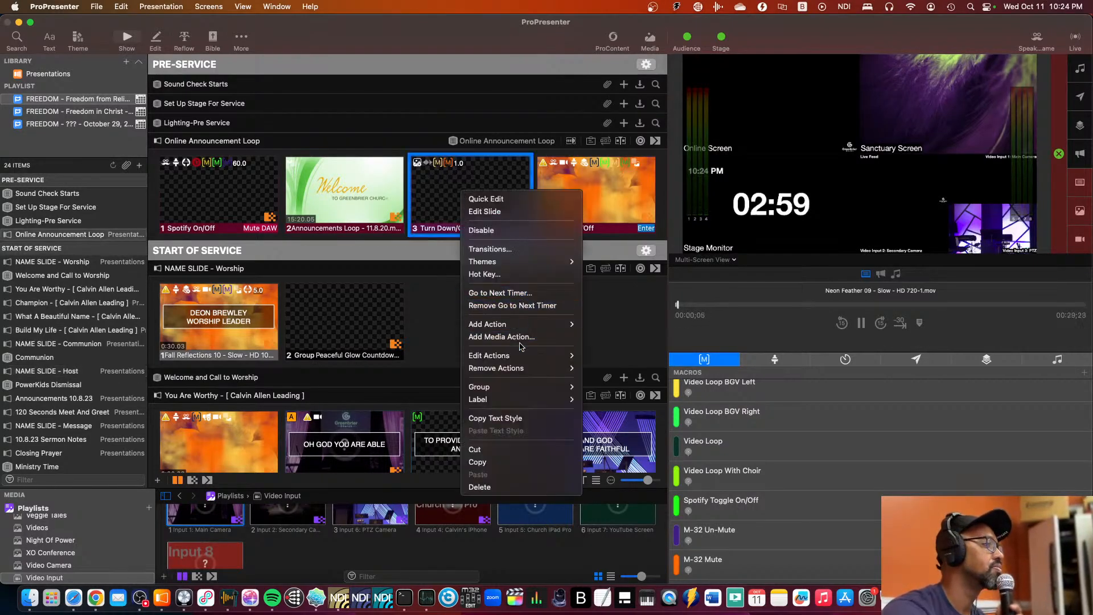
mouse_move(526, 356)
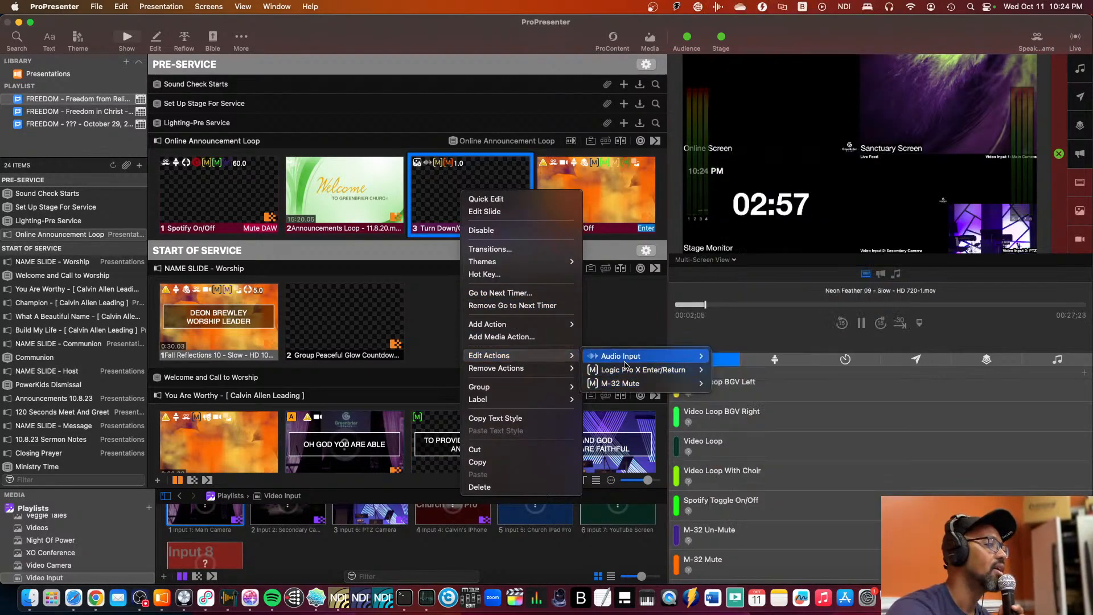
mouse_move(683, 369)
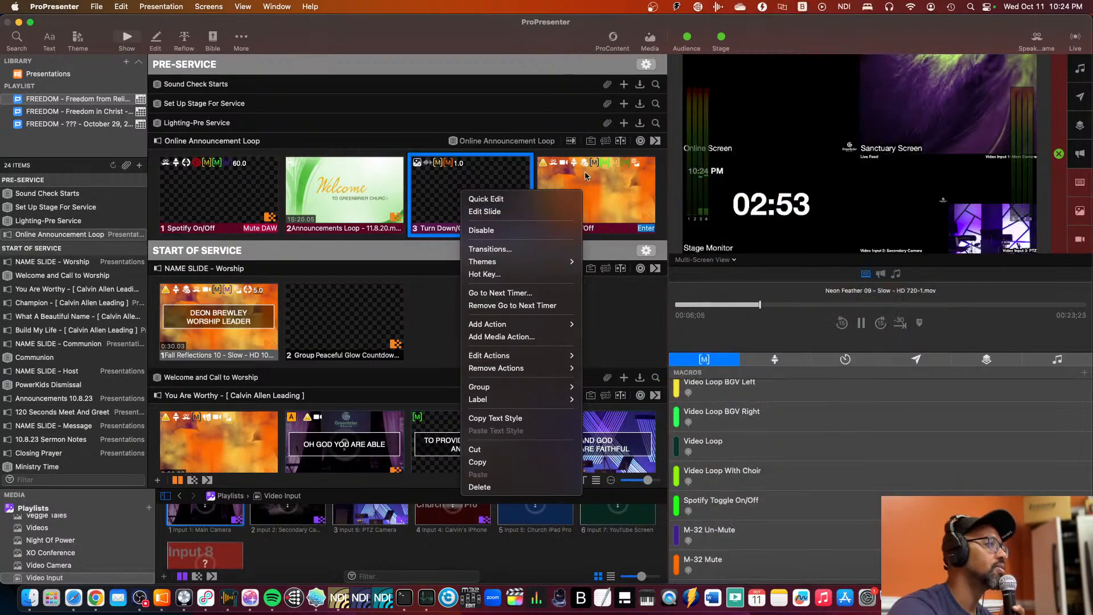
Step: Examine the camera, lighting, Spotify and recording actions on slide 4 of the Online Announcement Loop
right_click(588, 172)
mouse_move(655, 362)
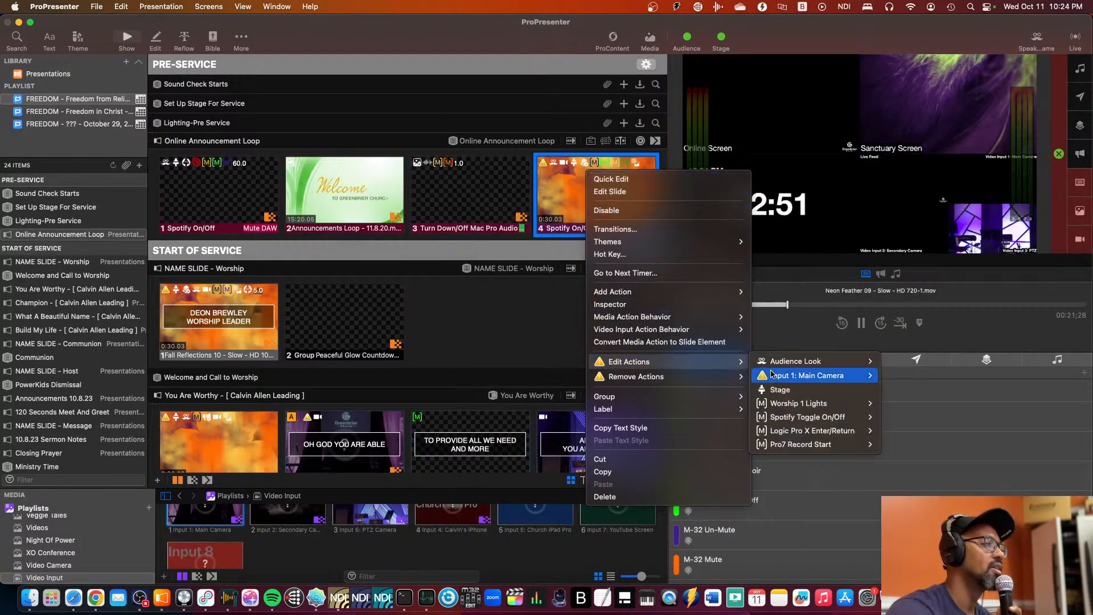
mouse_move(798, 433)
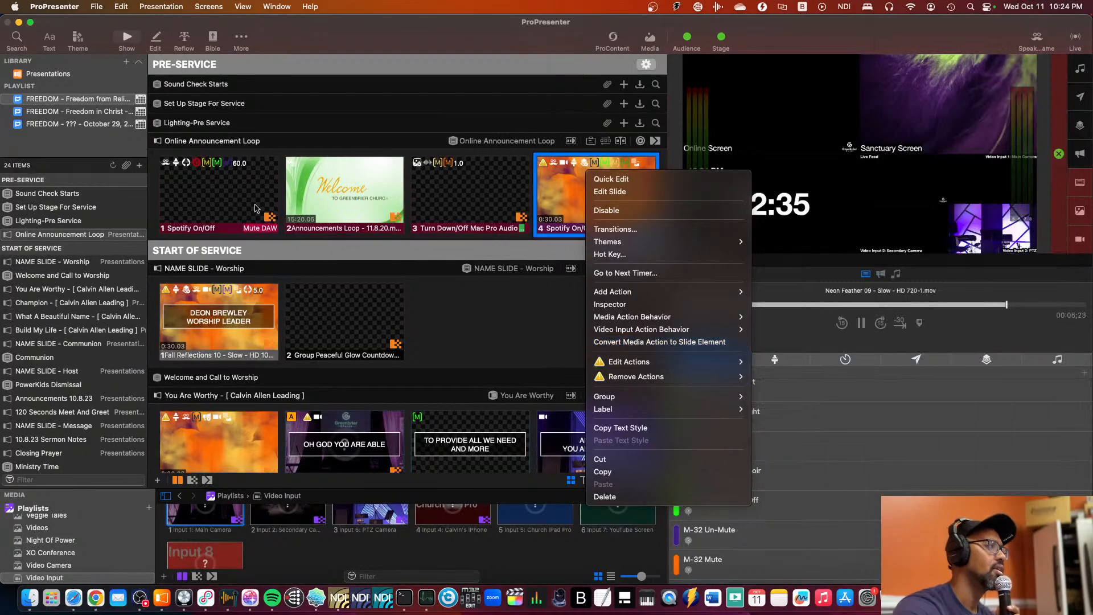
click(268, 256)
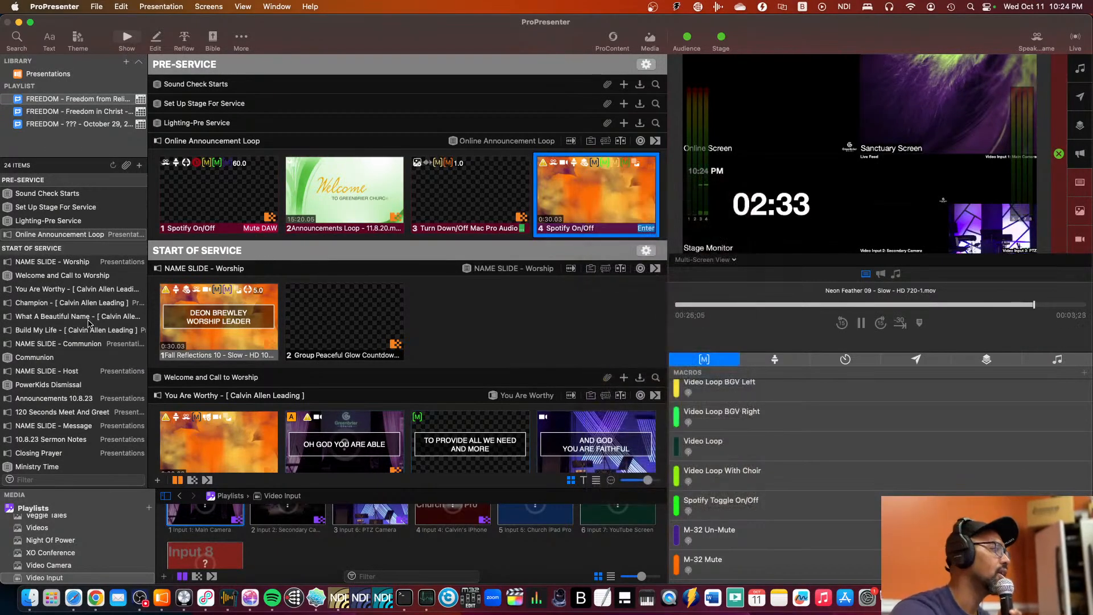
Step: Check the Logic Pro X Record Start macro action on the first slide of NAME SLIDE - Worship
right_click(237, 324)
mouse_move(305, 439)
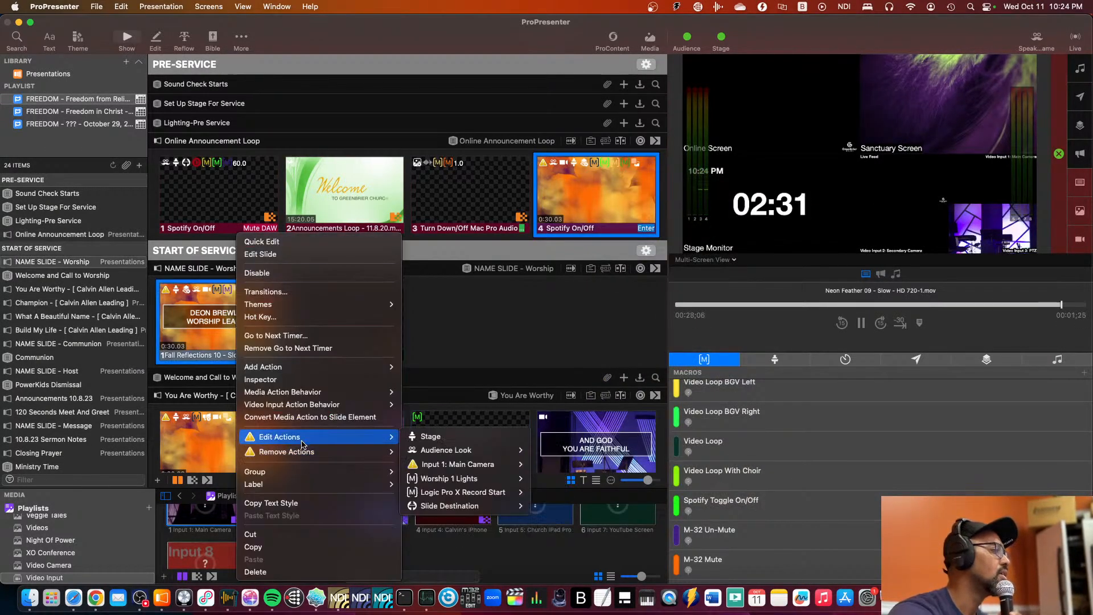
mouse_move(488, 494)
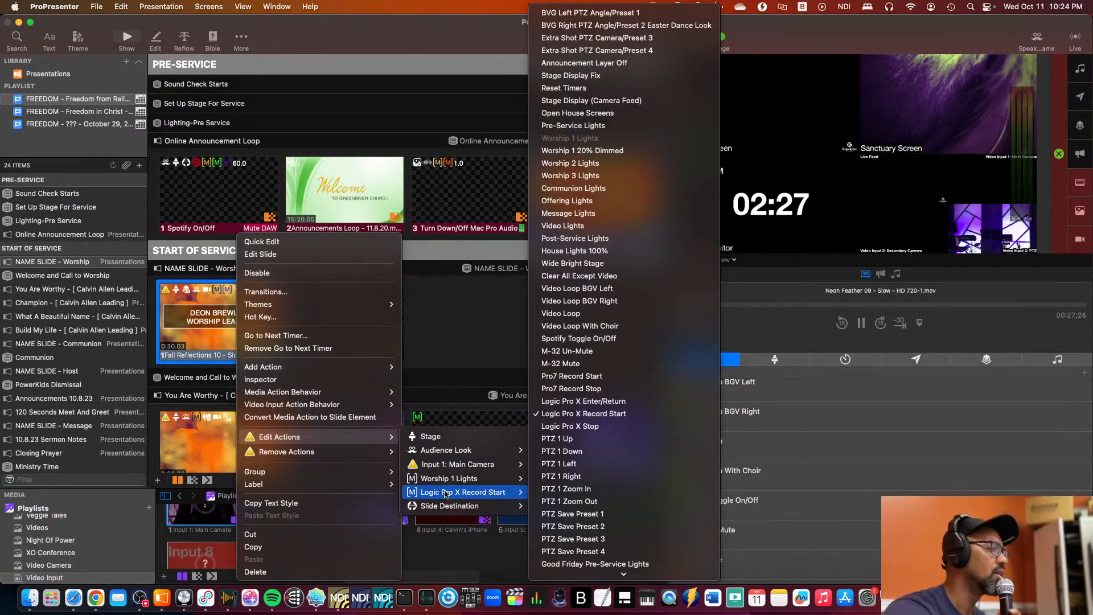
click(442, 315)
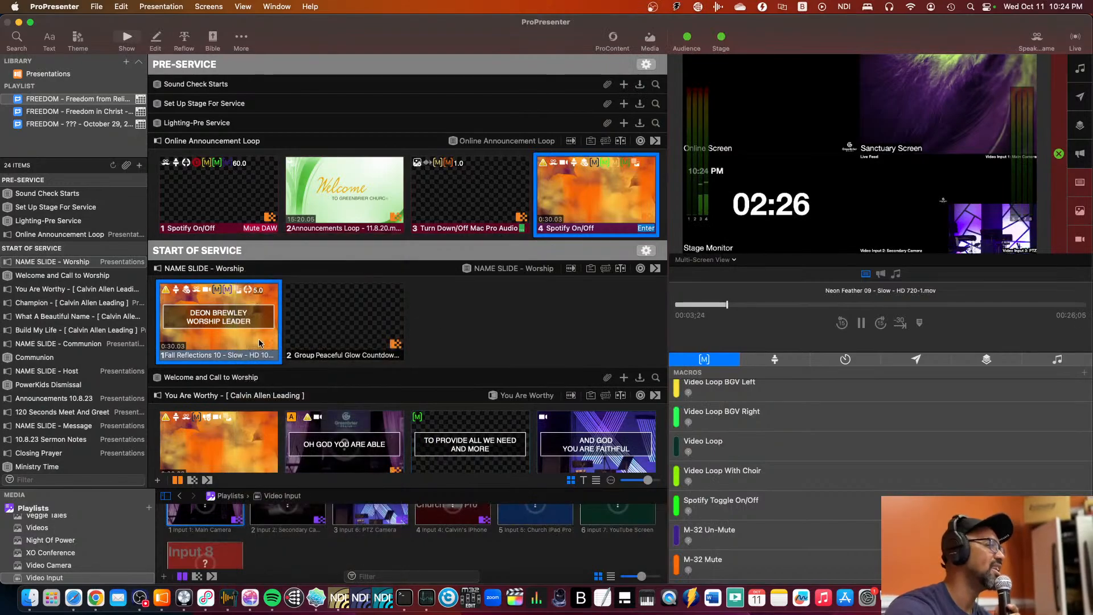
Step: Go to NAME SLIDE - Host and examine the first slide's audience look, camera, stage and Offering Lights actions
scroll(292, 351, down, 2)
scroll(292, 364, down, 15)
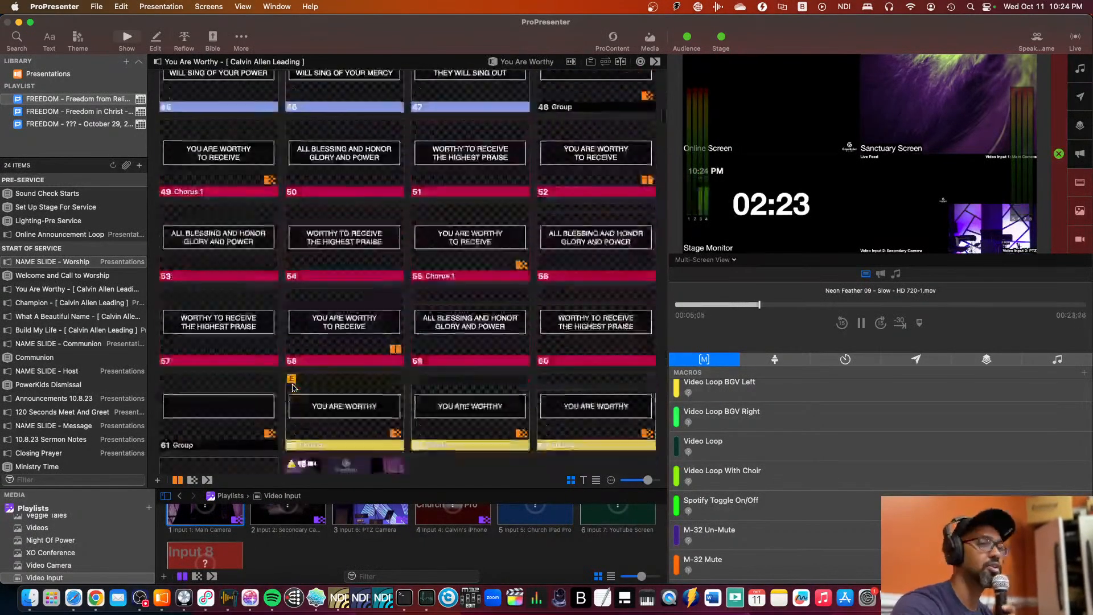
scroll(293, 387, down, 5)
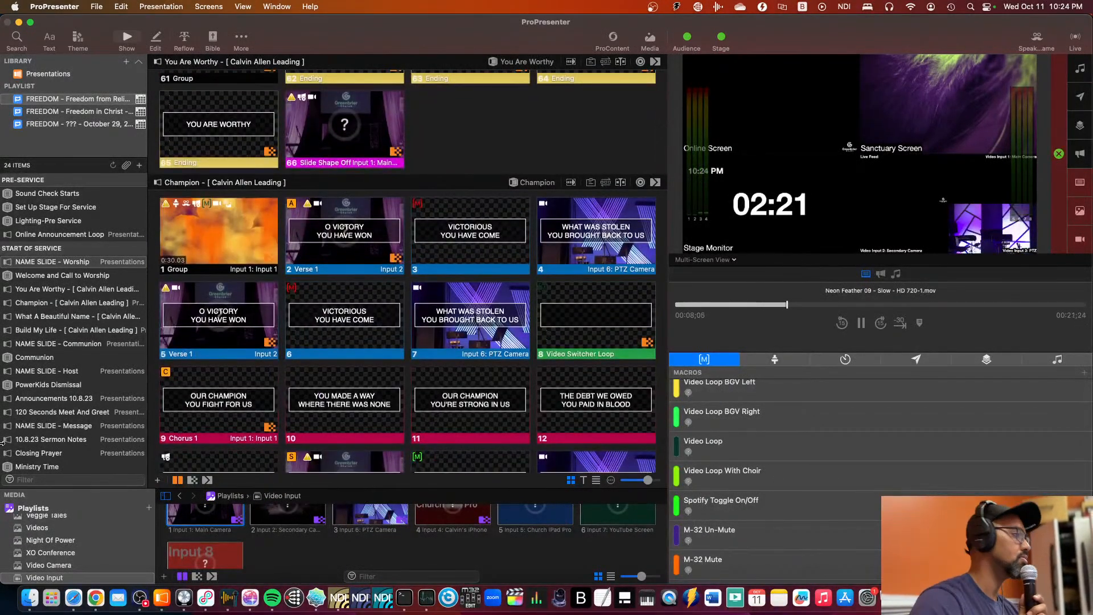
click(43, 370)
scroll(254, 205, up, 3)
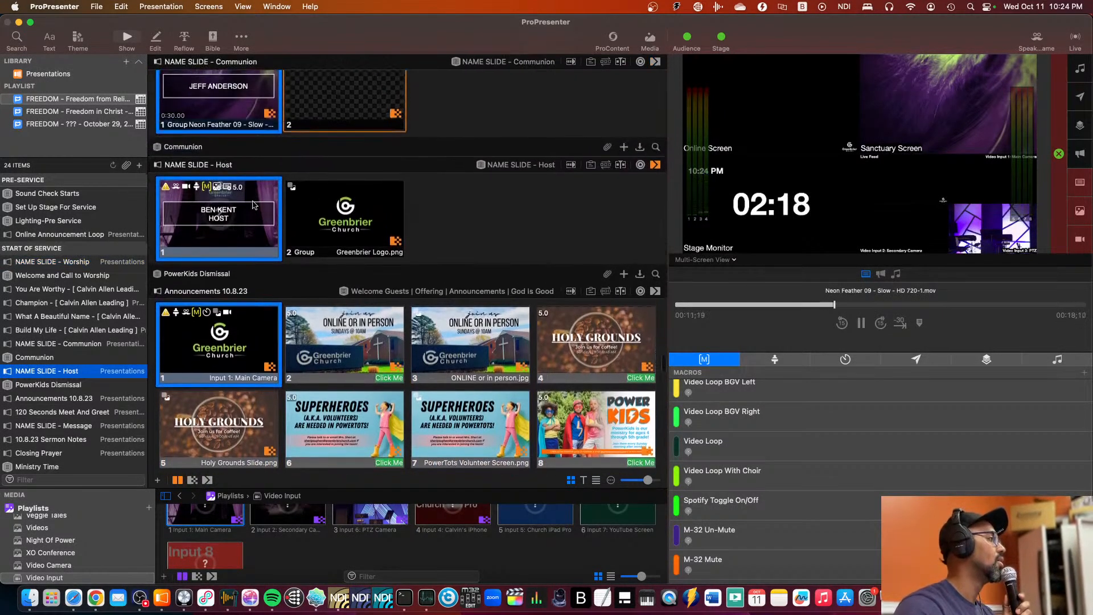
right_click(226, 237)
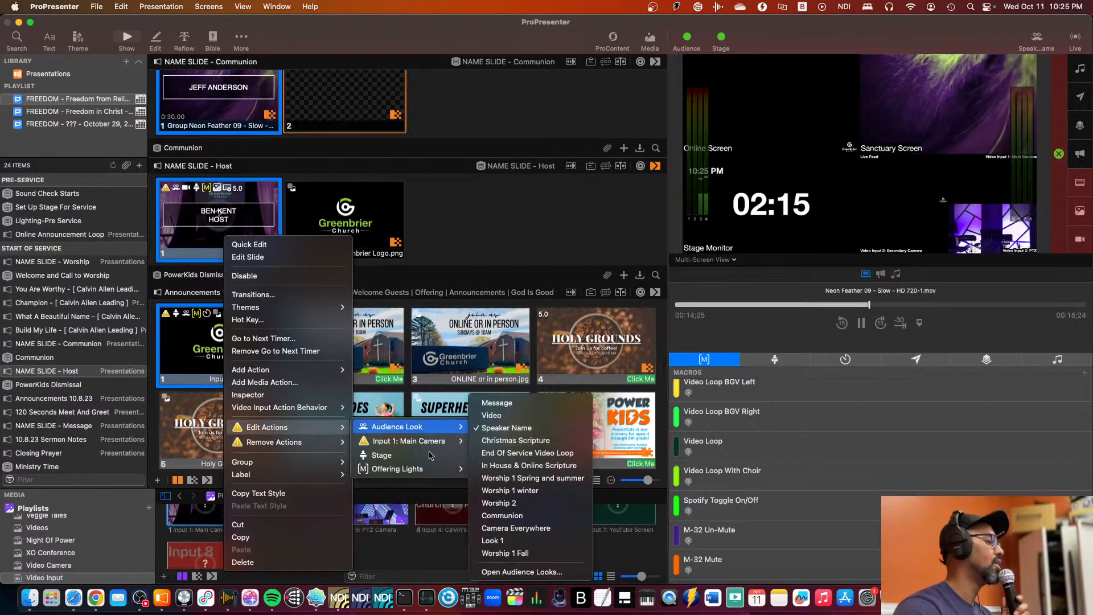
mouse_move(397, 430)
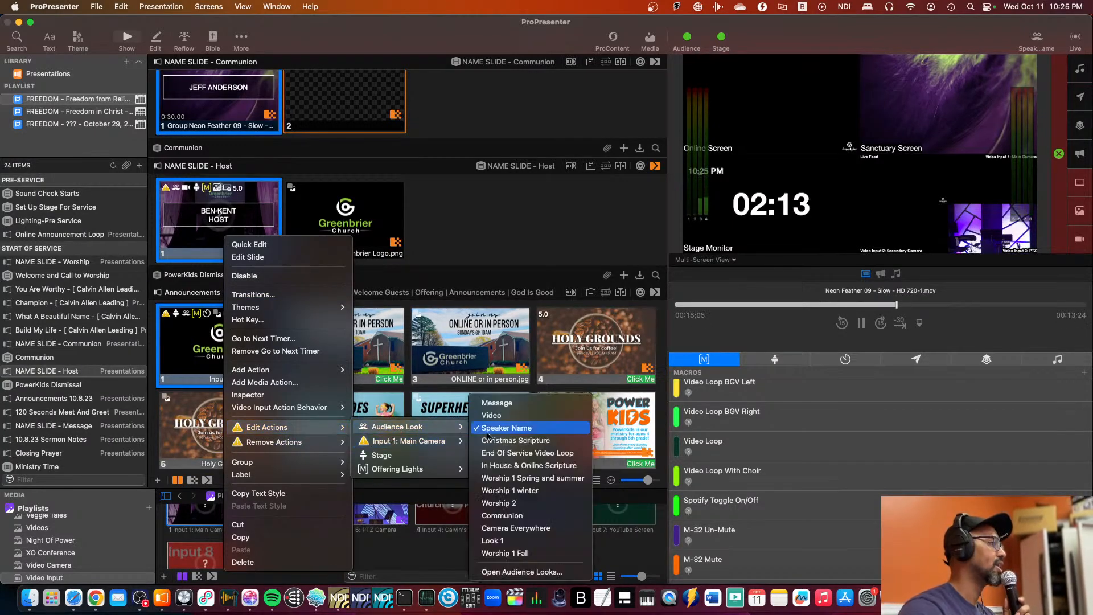
click(455, 240)
Step: Review the removable actions on the first Host name slide, including Clear Media and Clear Slide
right_click(229, 230)
mouse_move(285, 418)
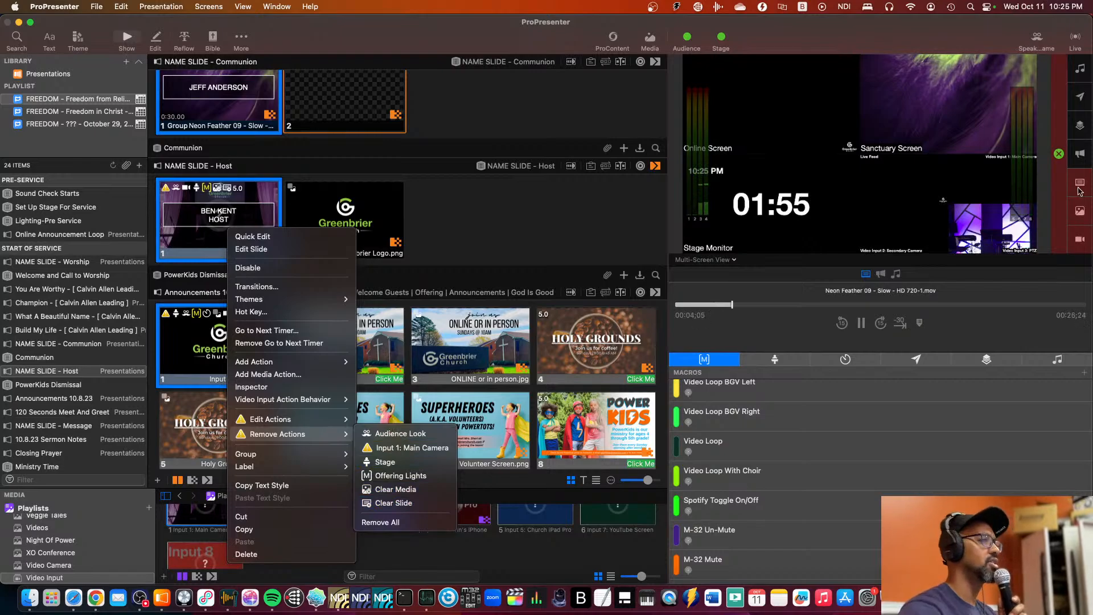
click(452, 226)
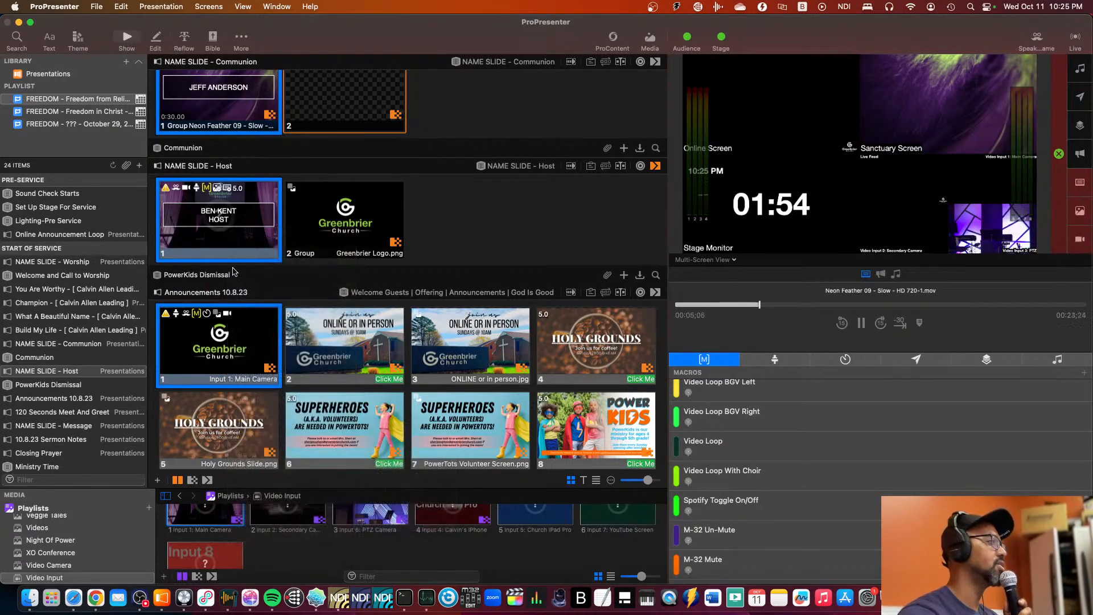
Step: Check the stage, audience look, Offering Lights, timer and camera actions on slide 1 of Announcements 10.8.23
scroll(342, 256, down, 4)
right_click(224, 247)
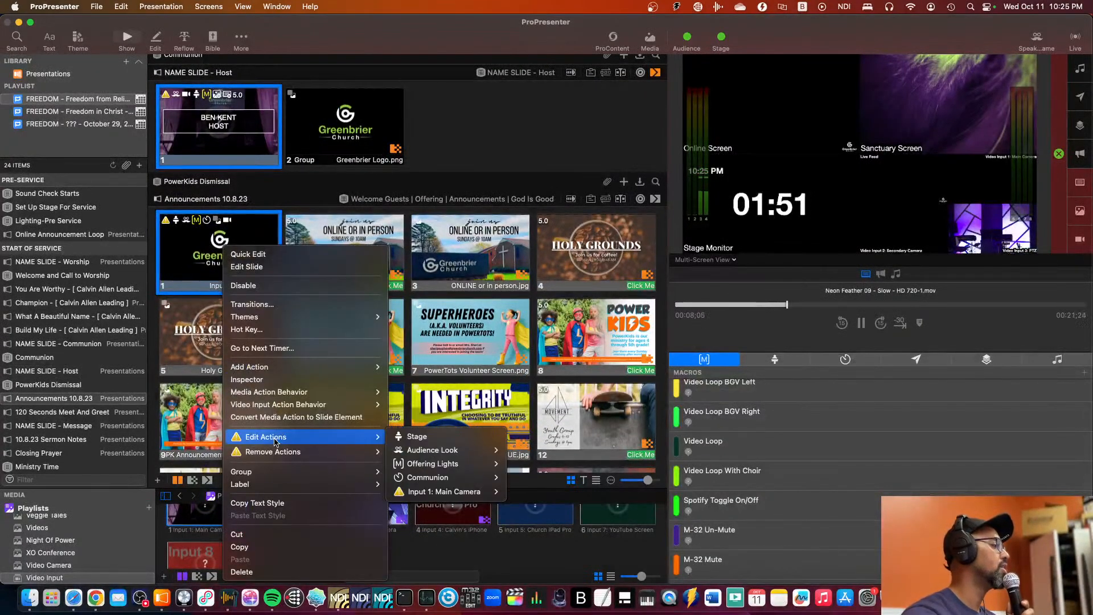
mouse_move(448, 470)
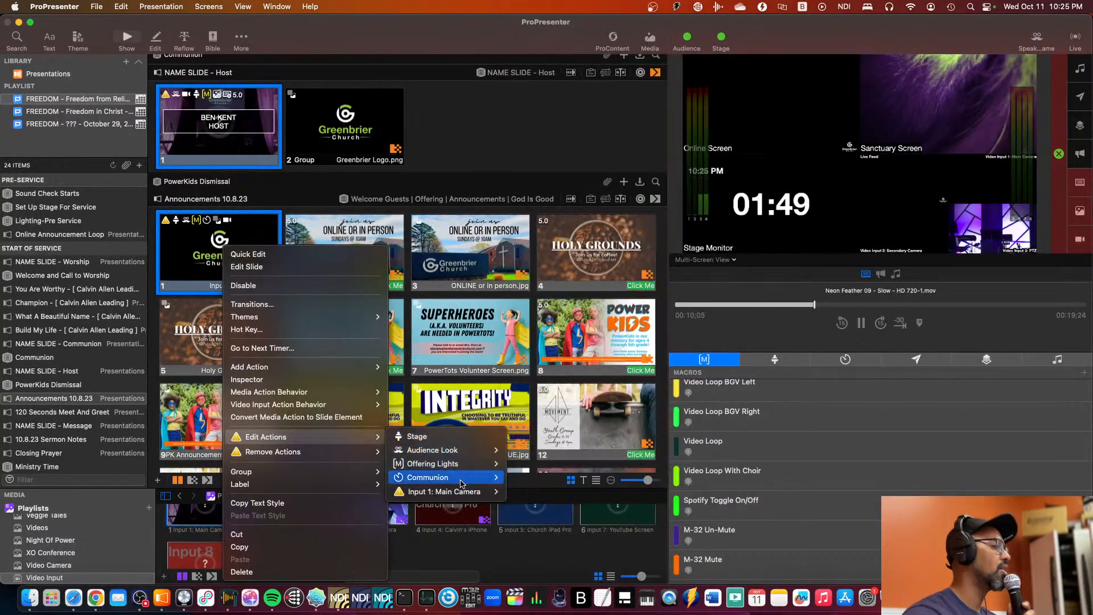
click(216, 303)
Step: Present slides 2 and 3 of Announcements 10.8.23, the paired online or in person announcement
scroll(217, 303, down, 10)
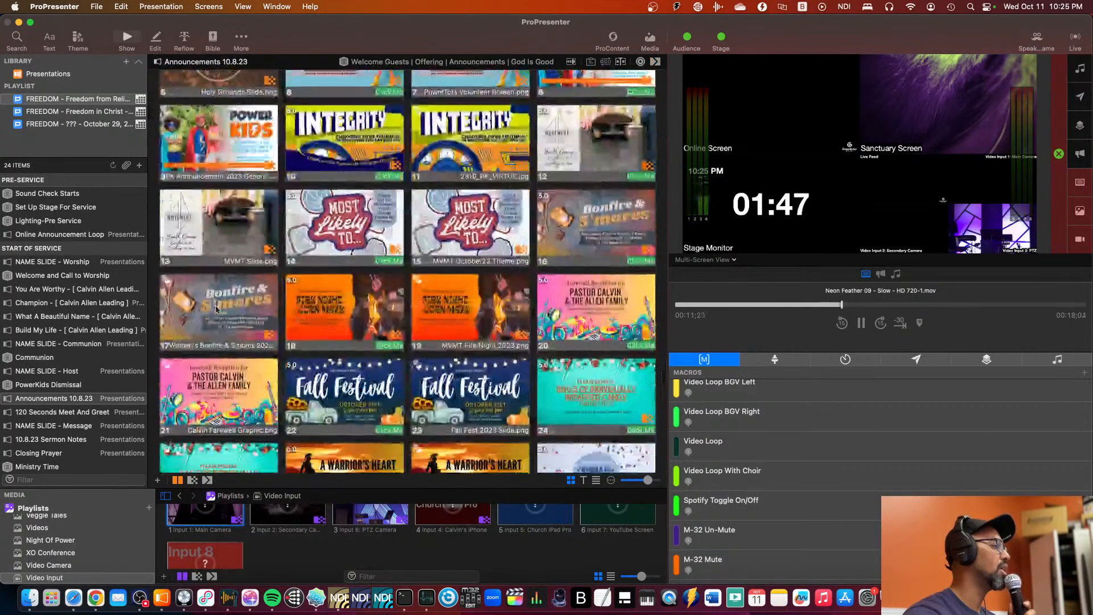
scroll(213, 228, up, 6)
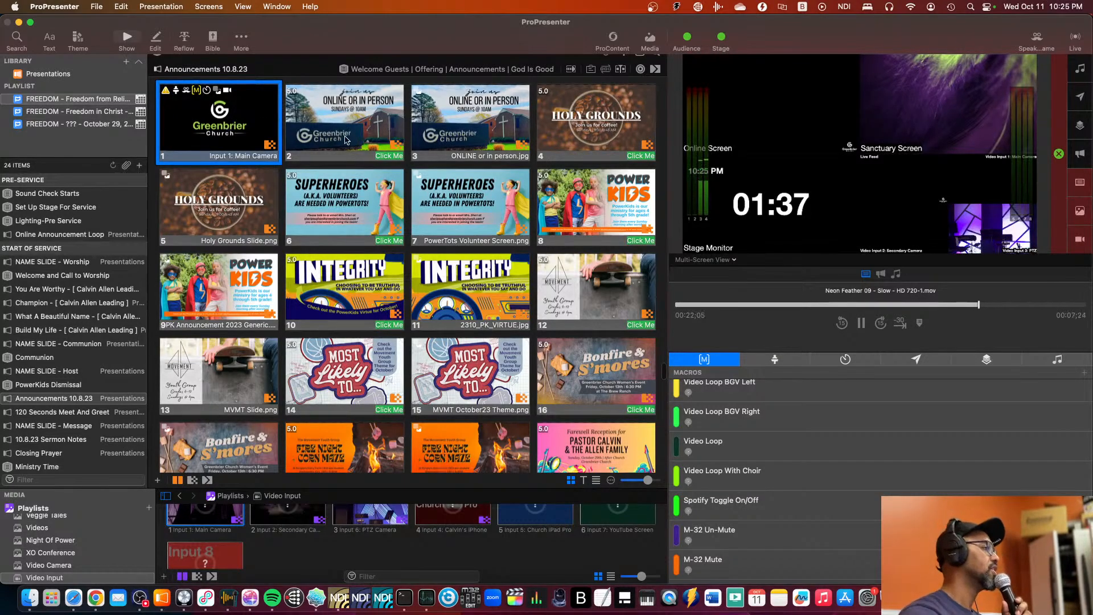
click(345, 116)
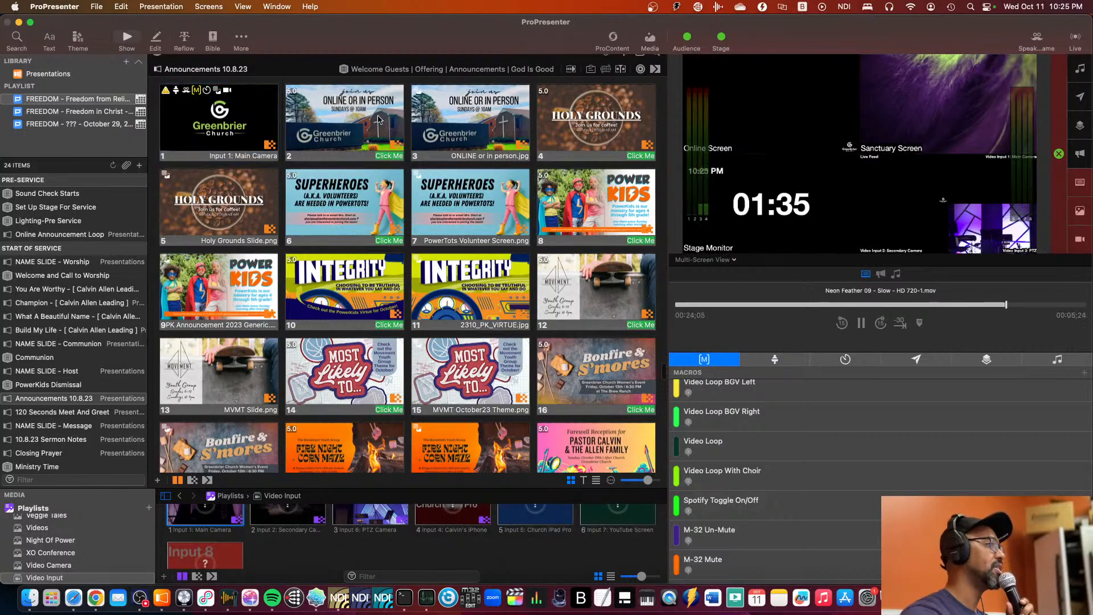
click(345, 115)
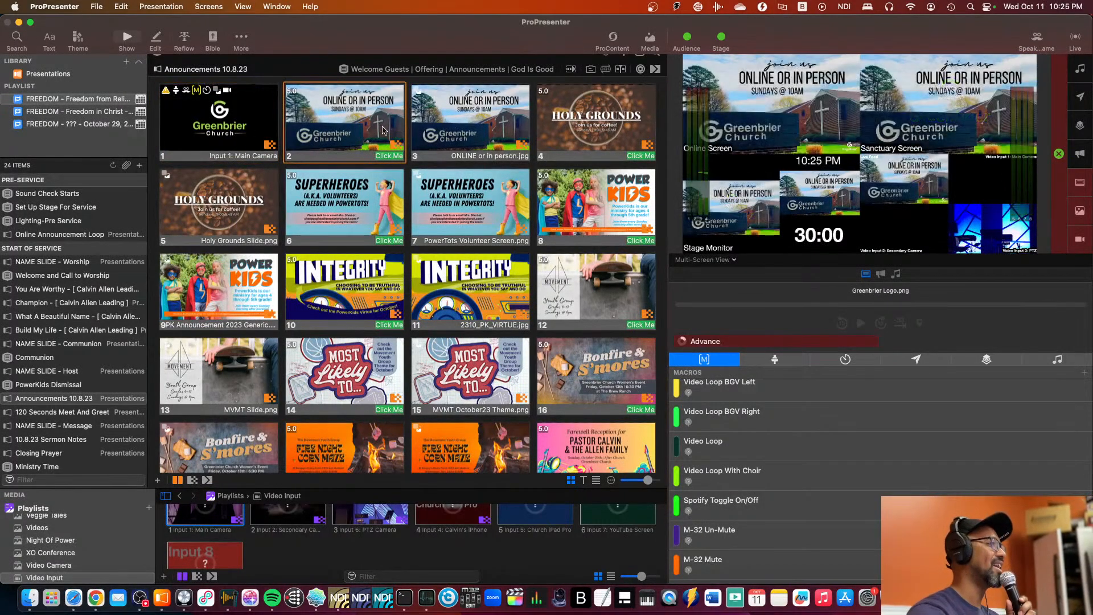
click(435, 133)
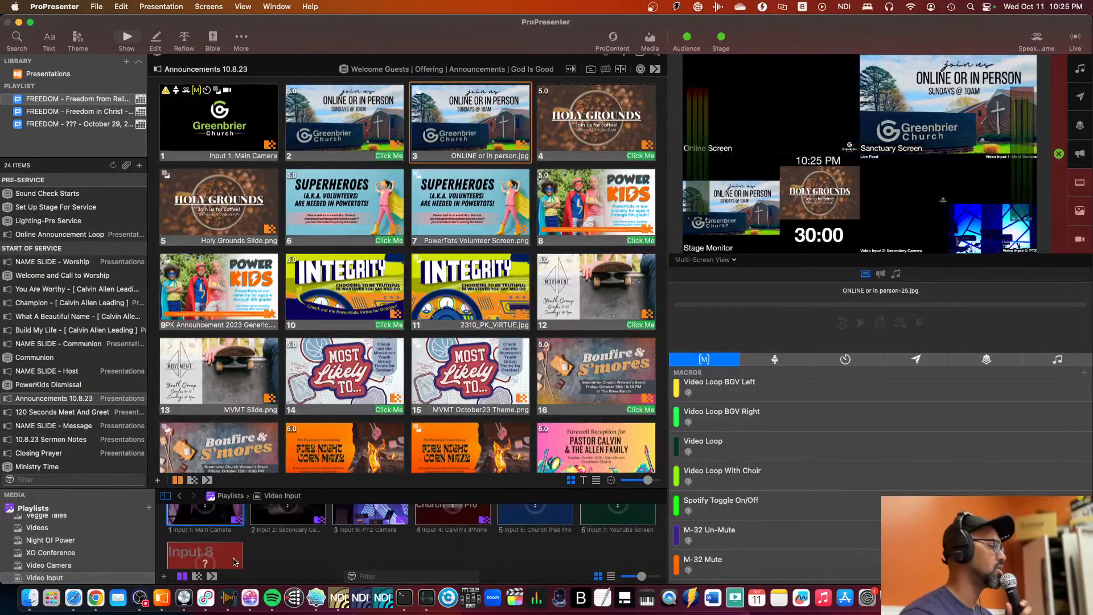
Step: Switch the video input to Input 6: PTZ Camera and present the Holy Grounds announcement slides 4 and 5
click(359, 511)
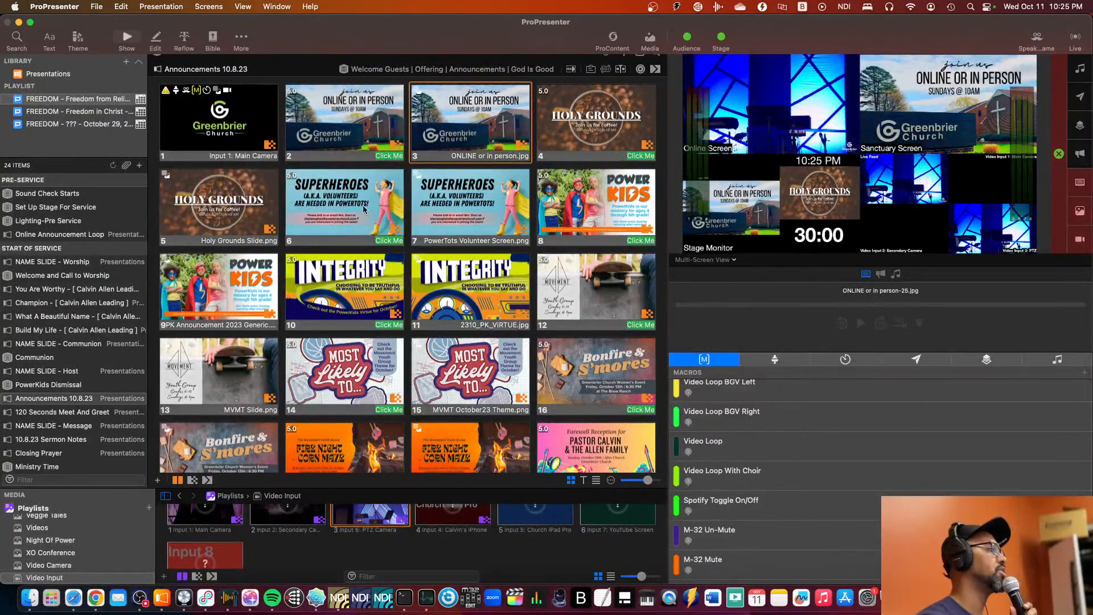
click(582, 128)
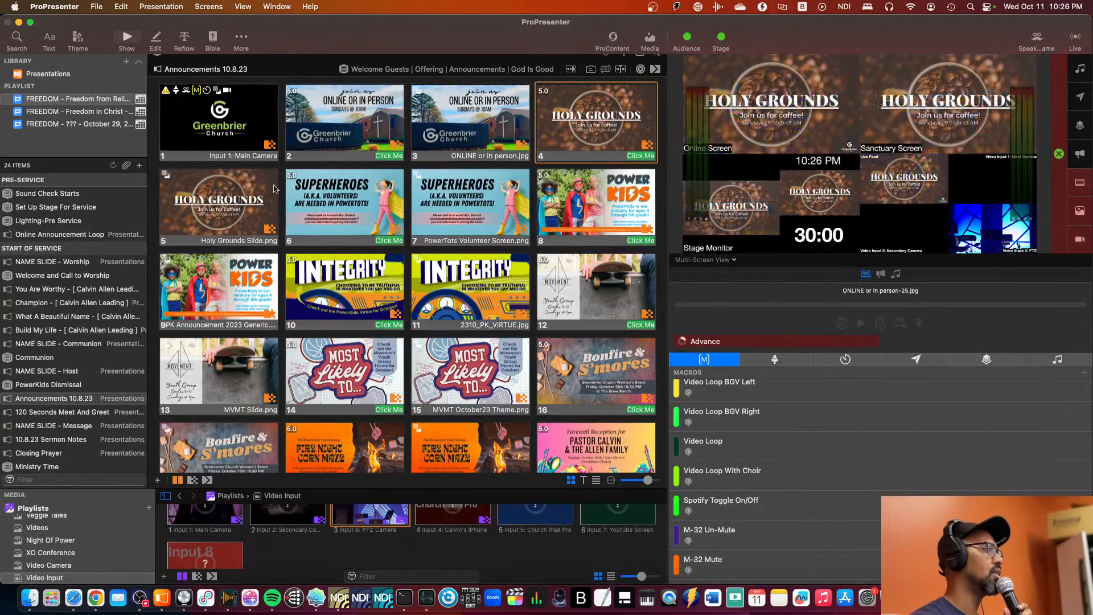
click(253, 194)
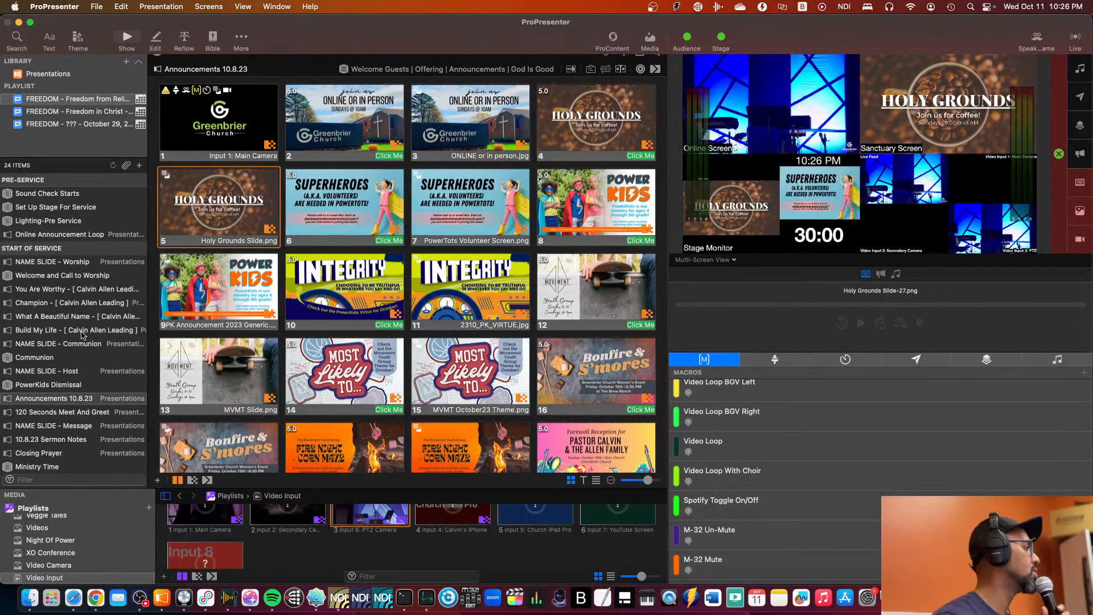
Step: Open 120 Seconds Meet And Greet and examine the Main Camera and Offering Lights actions on its first slide
click(62, 413)
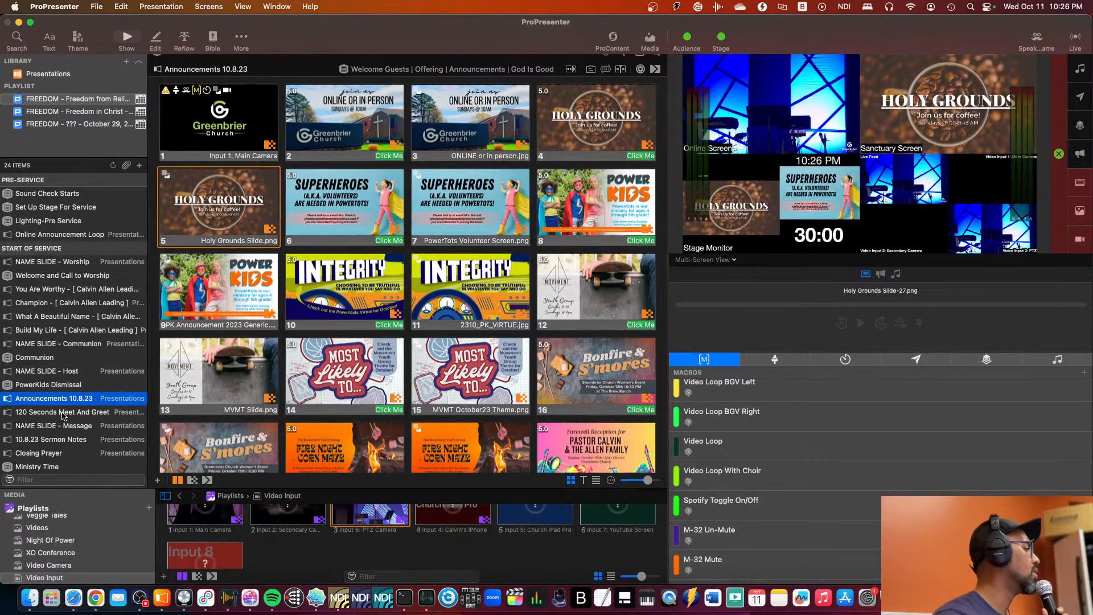
click(62, 413)
right_click(206, 126)
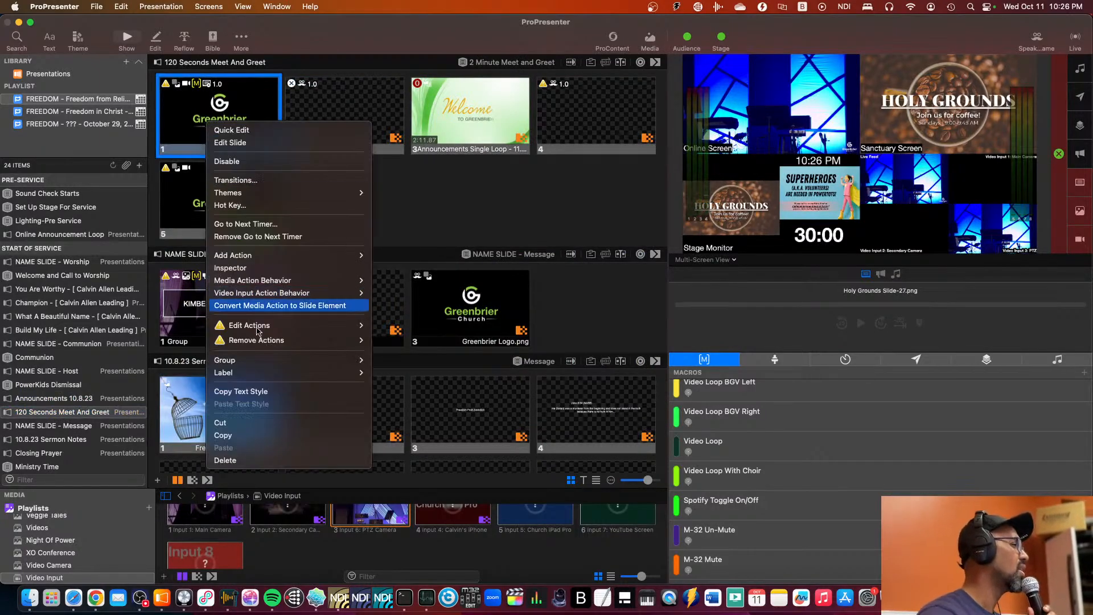
mouse_move(341, 325)
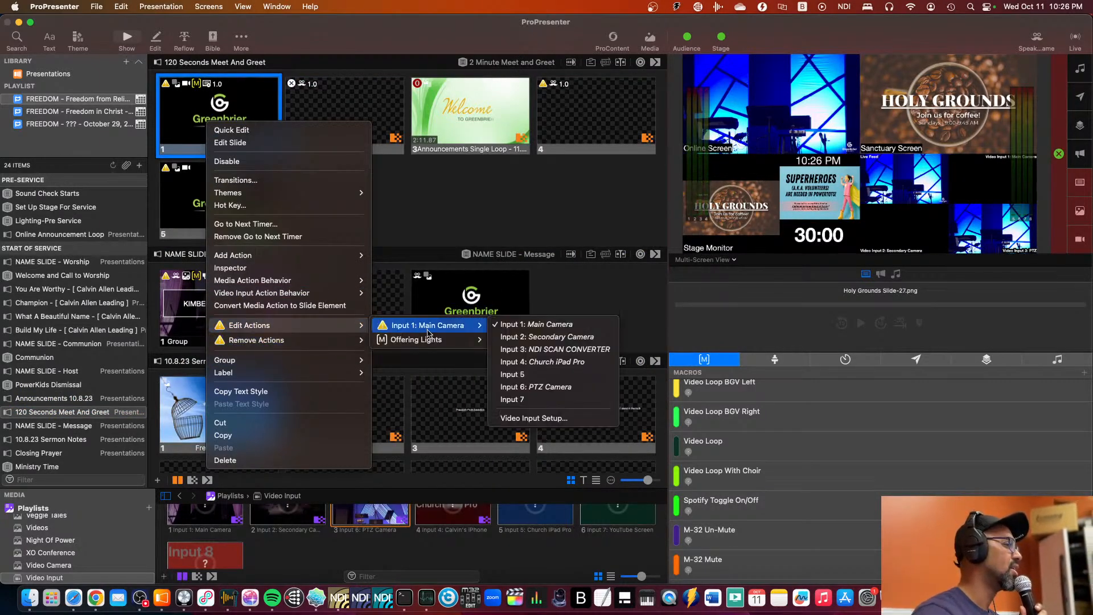
mouse_move(426, 344)
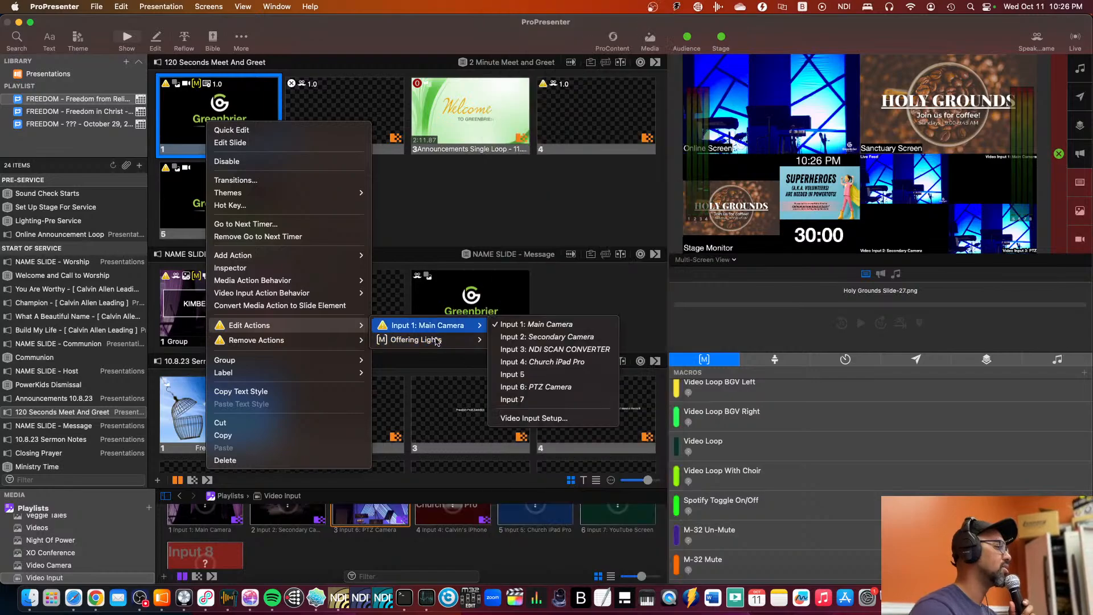
click(412, 222)
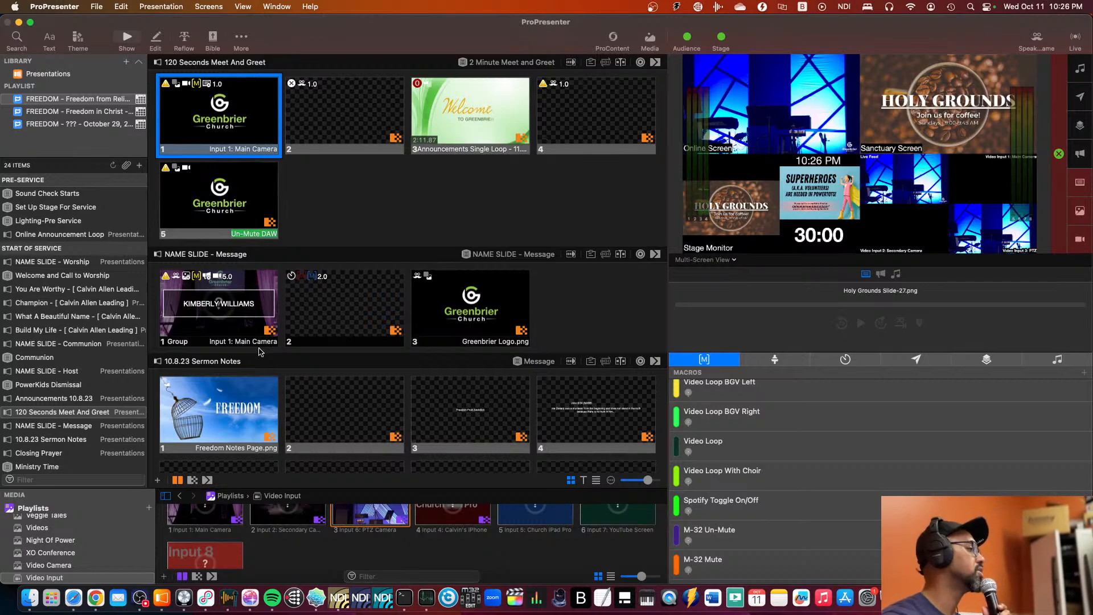
Step: Check the audience look, Message Lights and camera actions on slide 1 of NAME SLIDE - Message
right_click(185, 301)
mouse_move(250, 441)
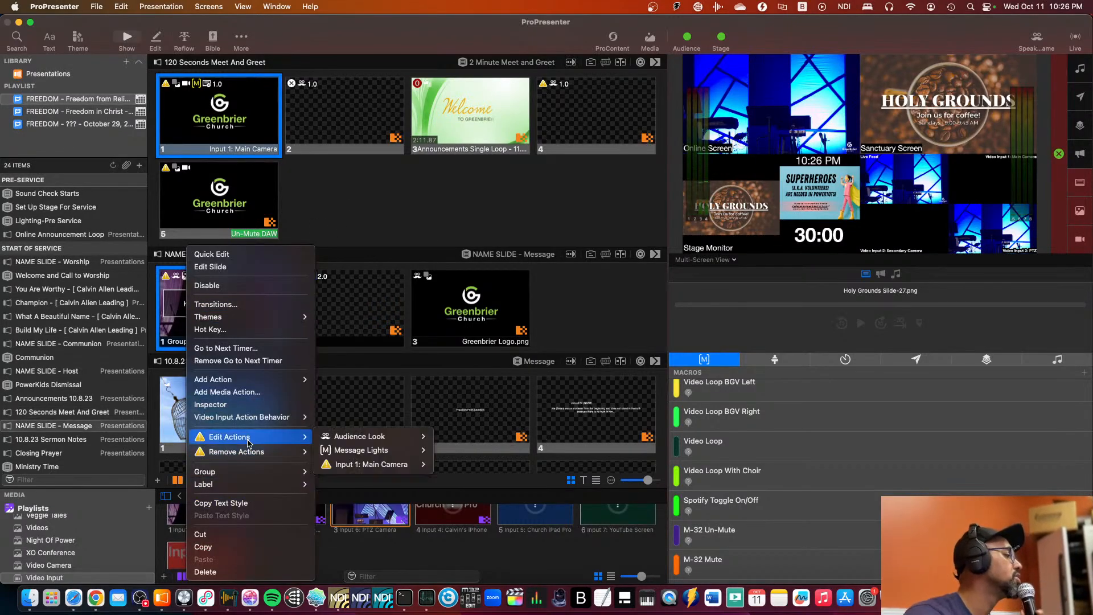
mouse_move(389, 441)
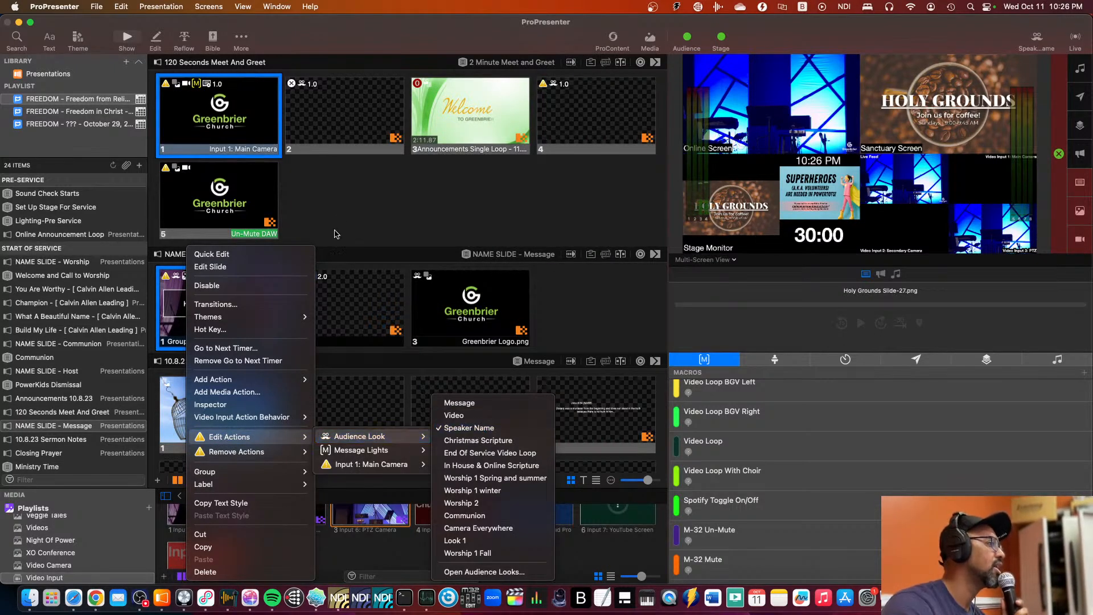
click(339, 203)
Step: Examine the Message timer, Clear Slide and Go To Next Slide actions on slide 2 of NAME SLIDE - Message
right_click(329, 312)
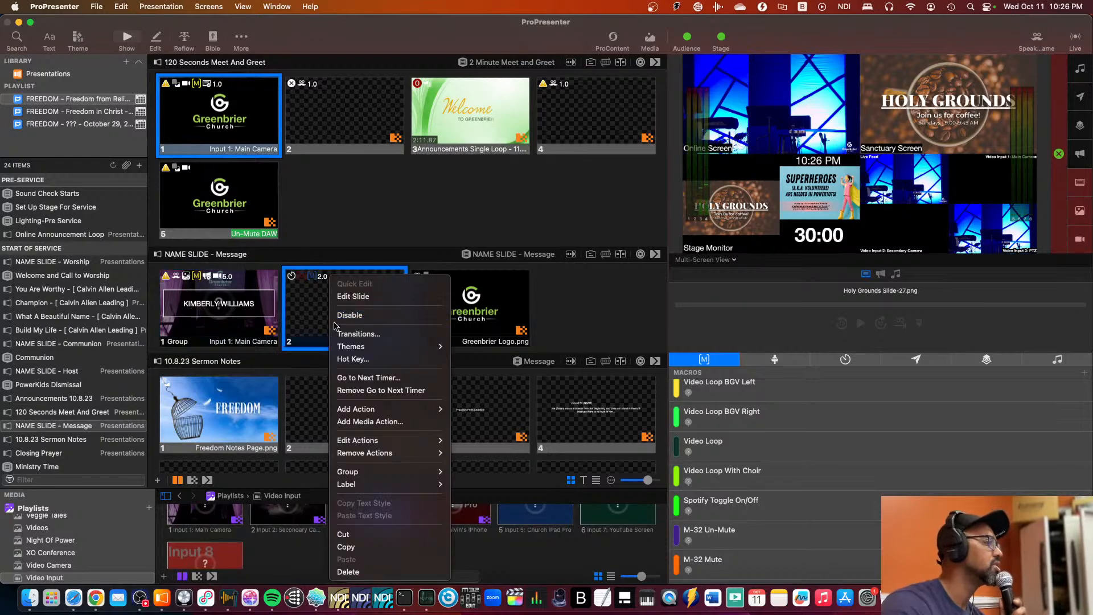
mouse_move(357, 440)
mouse_move(525, 447)
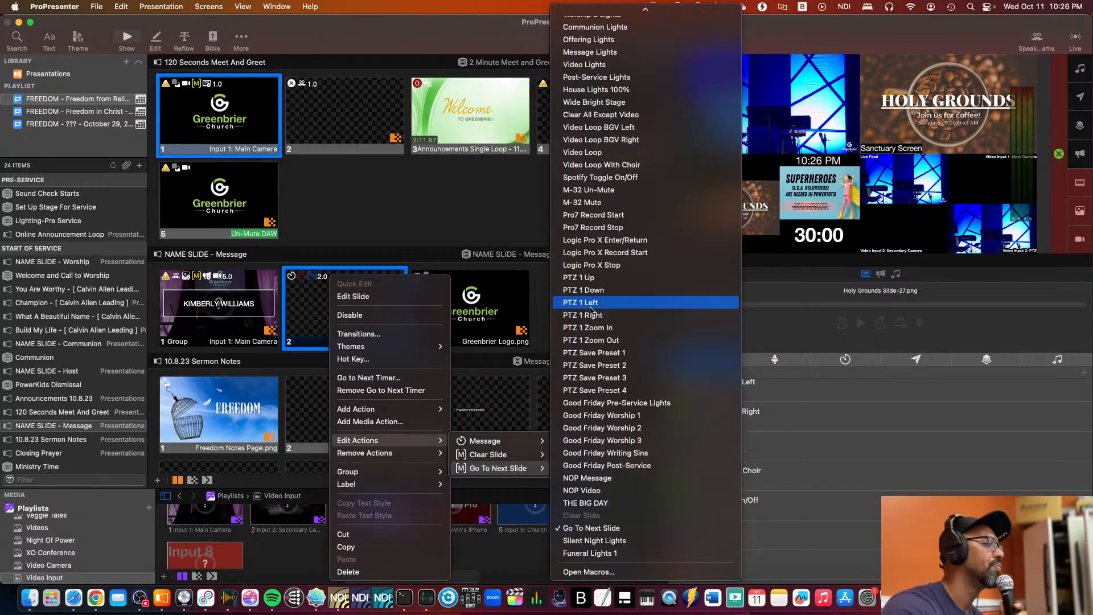
click(400, 229)
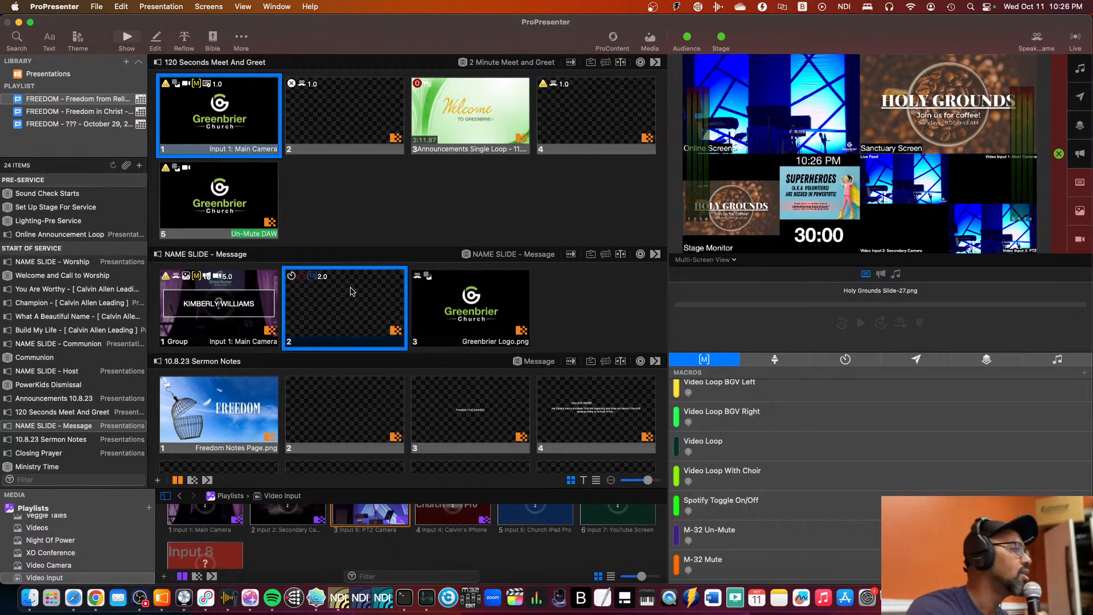
Step: Check the audience look action on slide 3 of NAME SLIDE - Message and present that logo slide
right_click(438, 297)
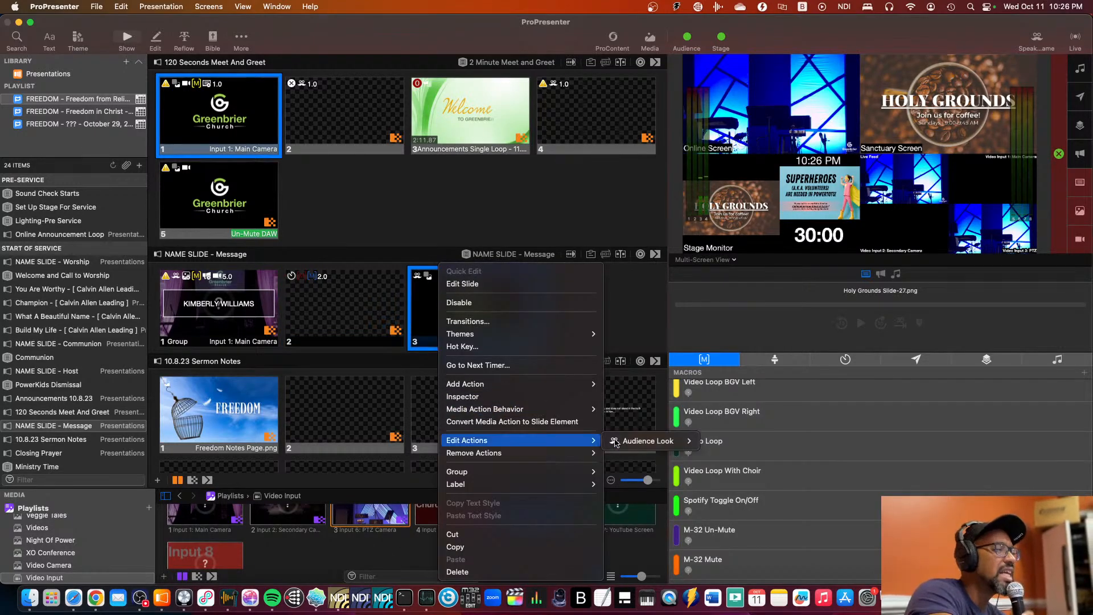
click(473, 191)
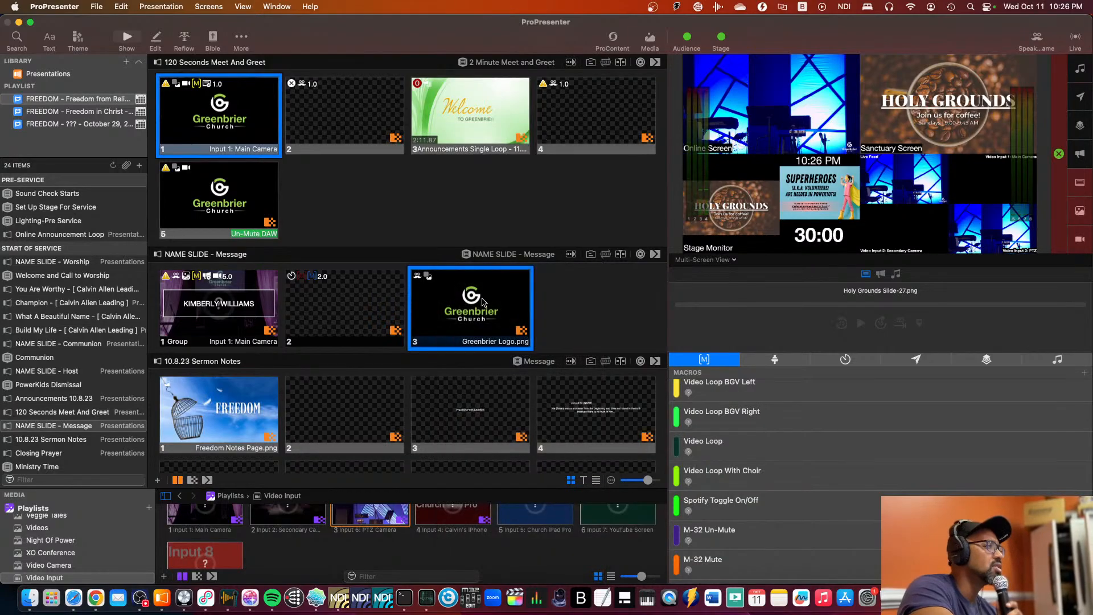
click(482, 302)
Step: Present the opening slides of 10.8.23 Sermon Notes in order, starting with the Freedom title slide
click(245, 399)
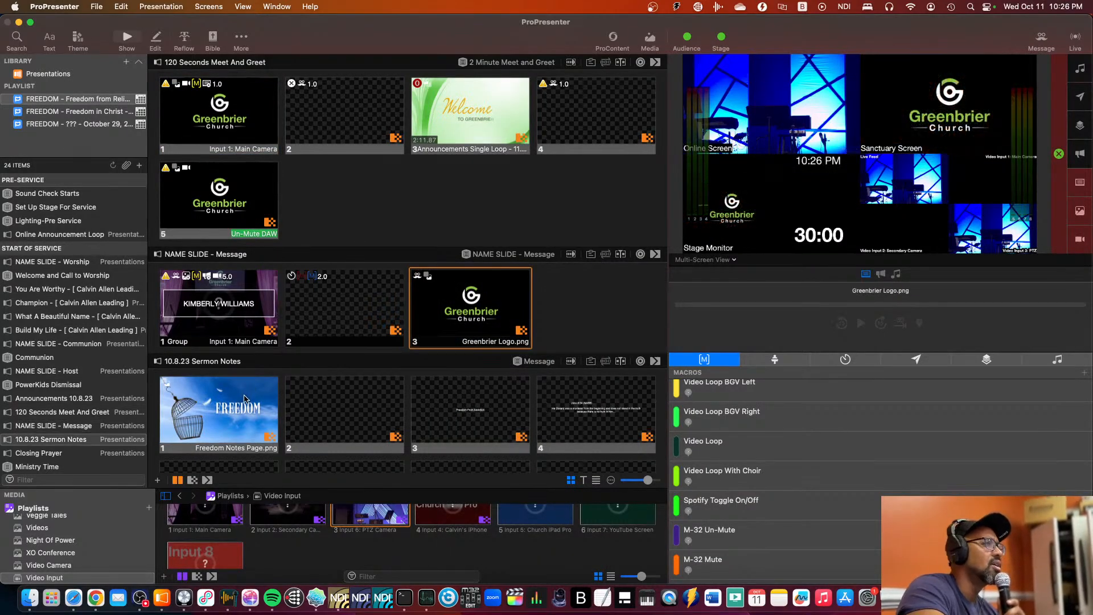
click(244, 399)
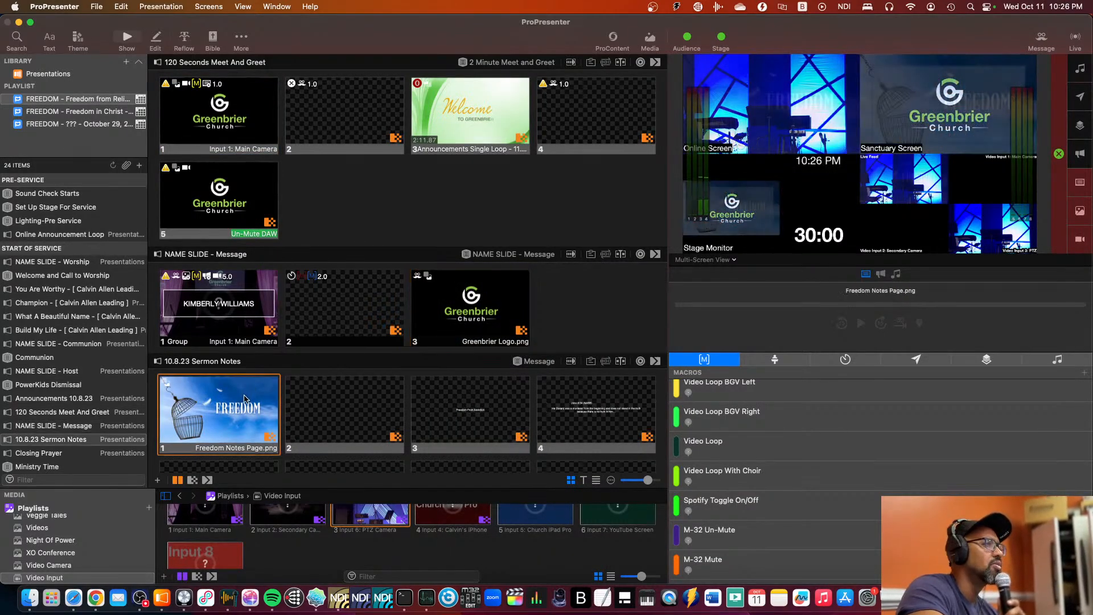
click(346, 409)
click(416, 430)
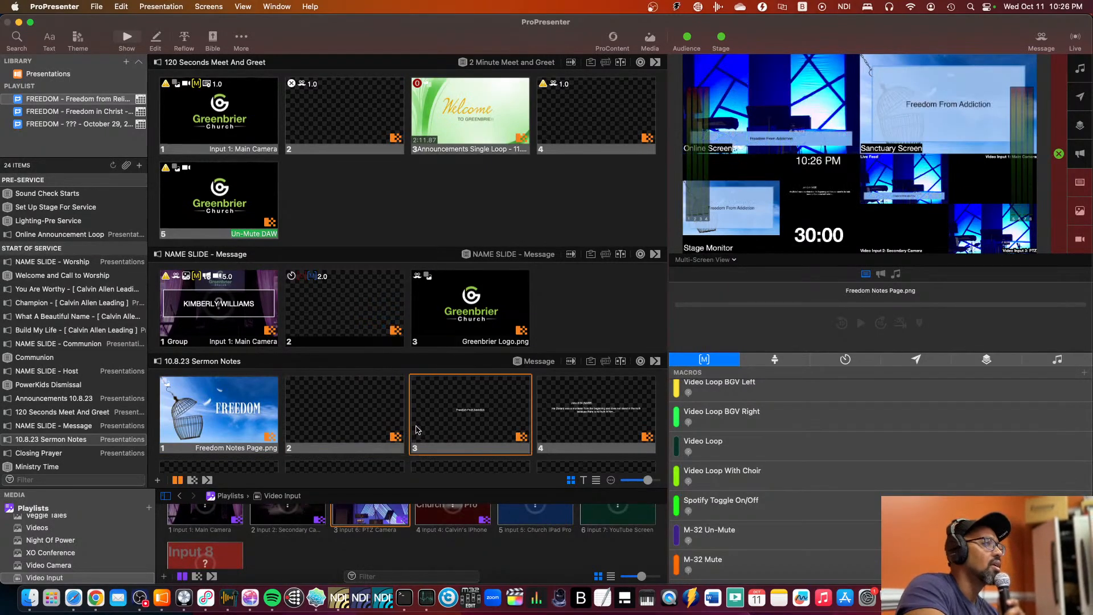
Step: Check the Offering Lights macro, Message timer and main camera actions on slide 1 of Closing Prayer
scroll(263, 415, down, 15)
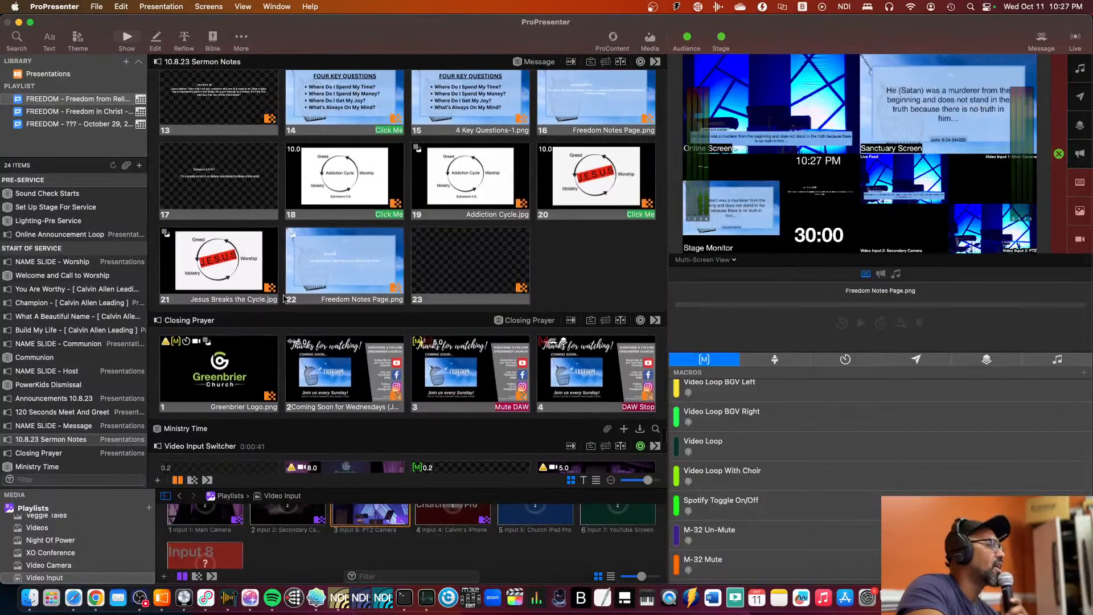
scroll(251, 370, down, 3)
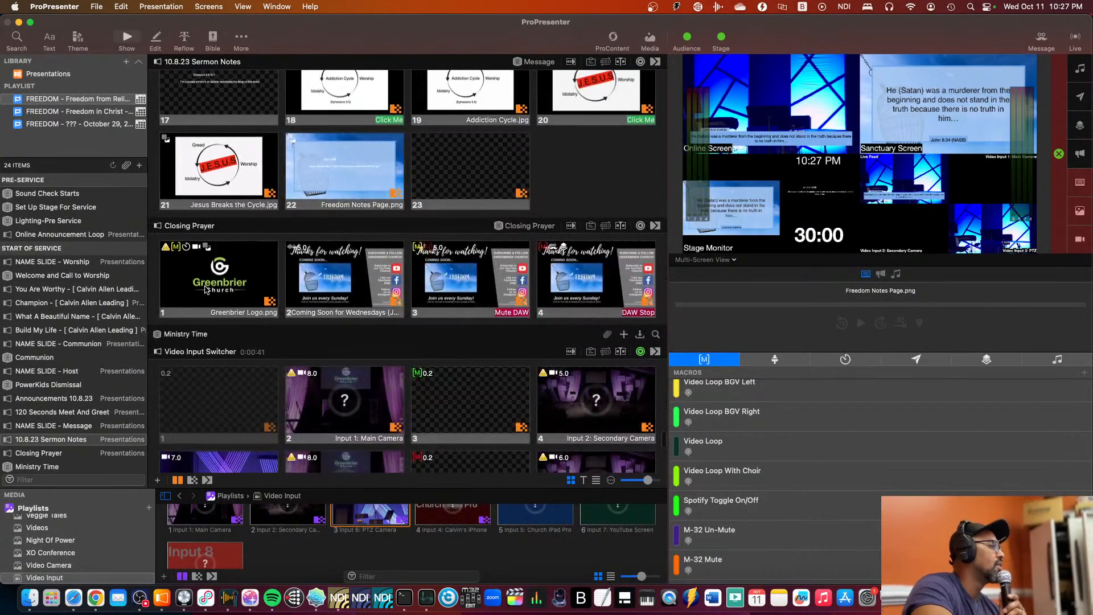
right_click(205, 289)
mouse_move(277, 443)
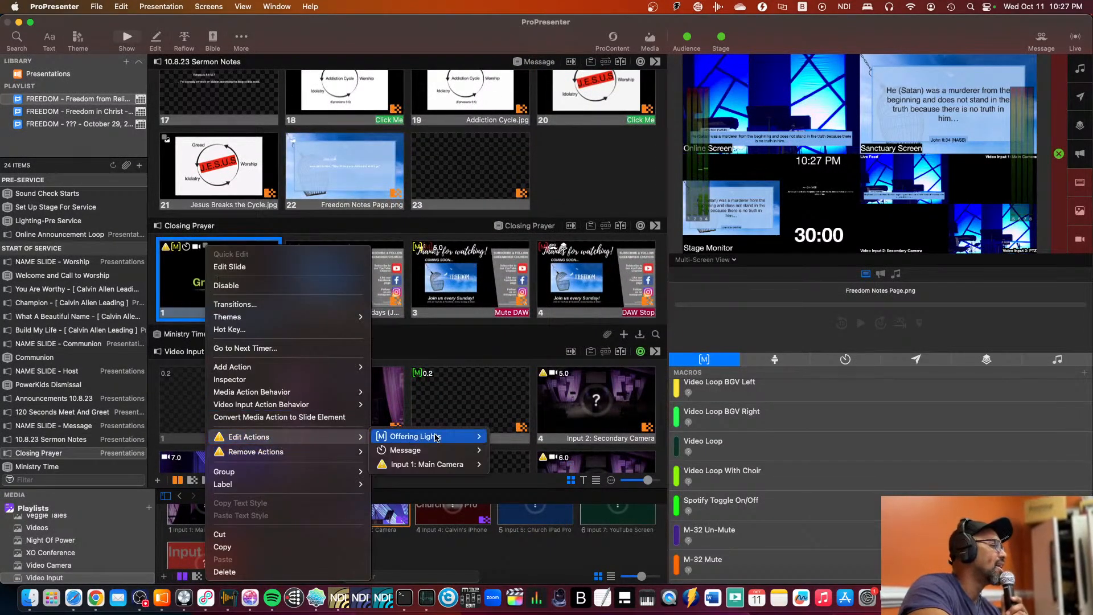
mouse_move(439, 443)
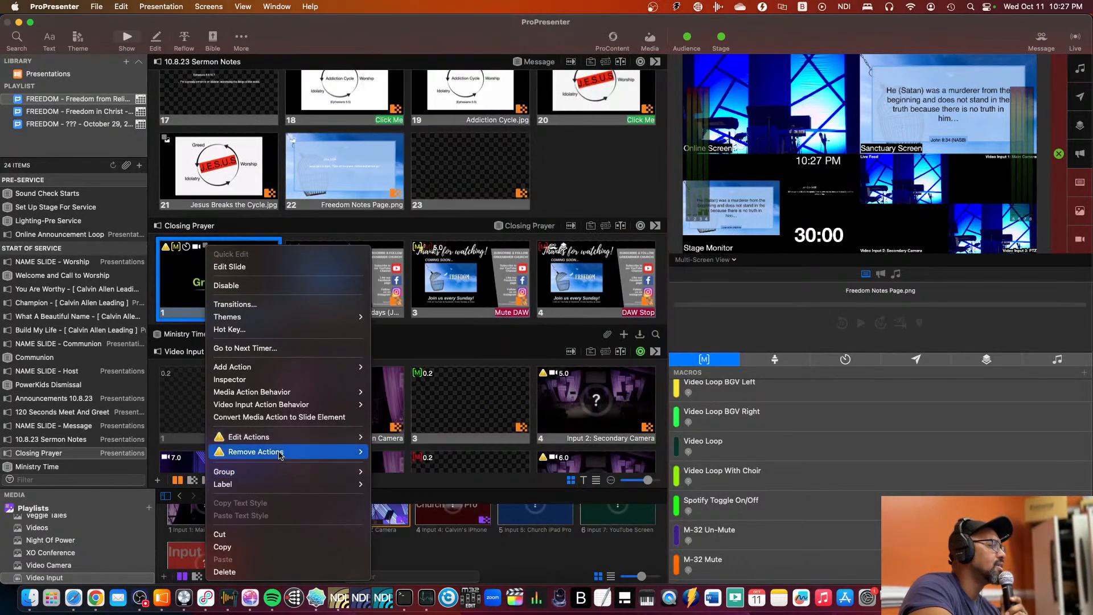
click(577, 200)
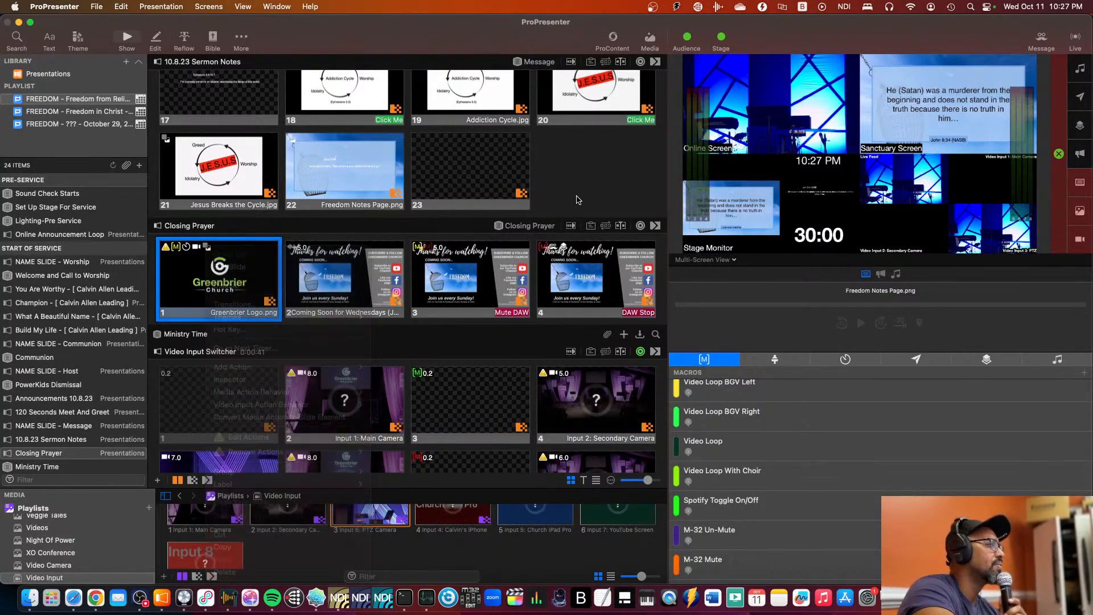
Step: Examine the DAW audio input action's mode setting on slide 2 of Closing Prayer
right_click(287, 266)
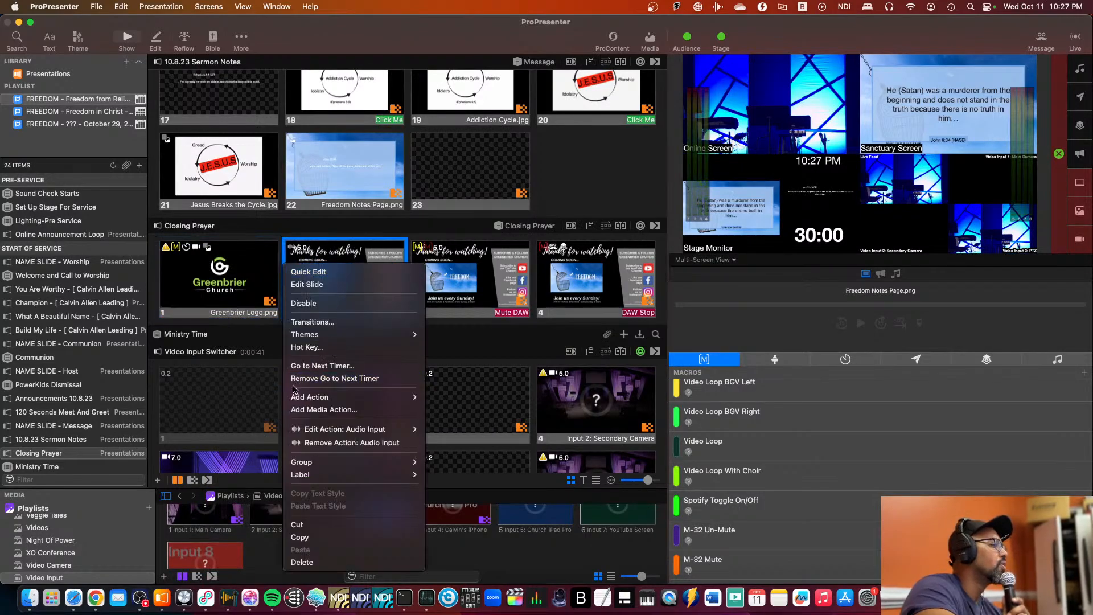
mouse_move(342, 430)
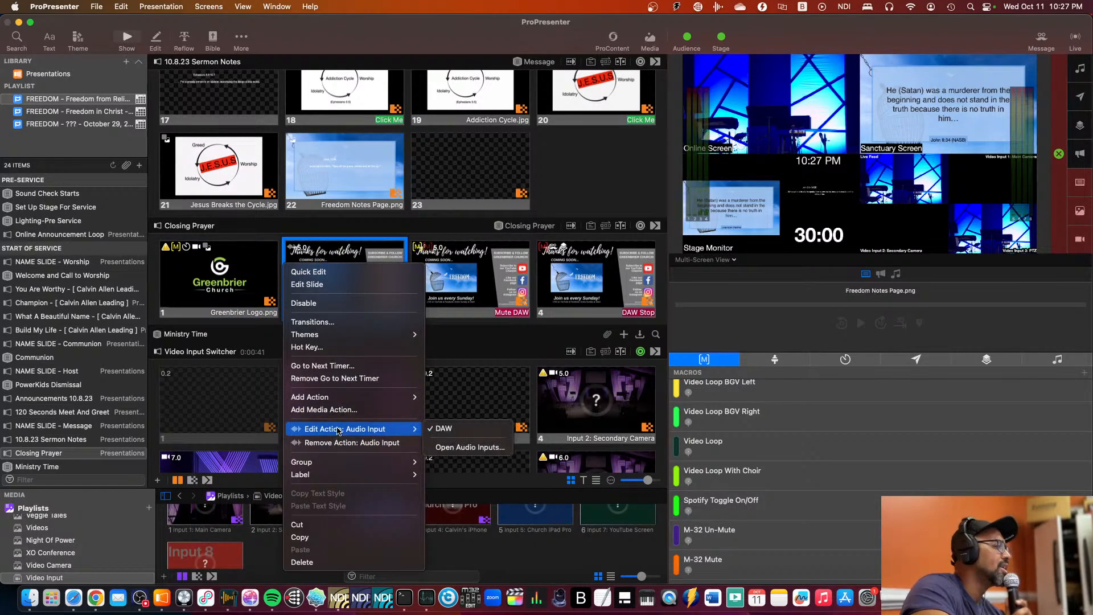
click(444, 435)
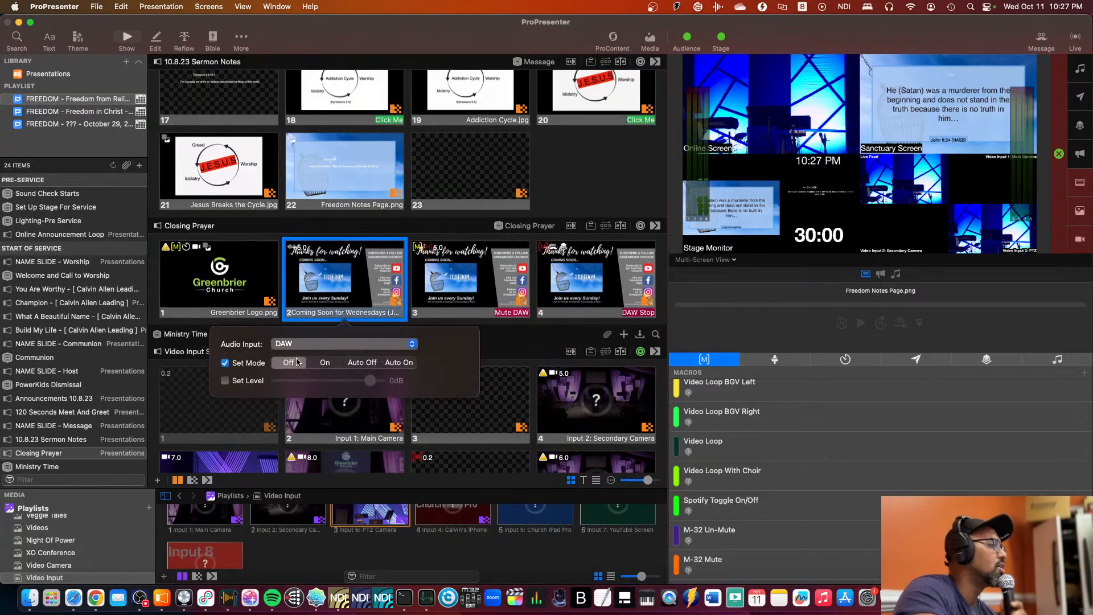
click(454, 225)
Step: Check the Post-Service Lights and Pro7 Record Stop macro actions on slide 3 of Closing Prayer
right_click(441, 277)
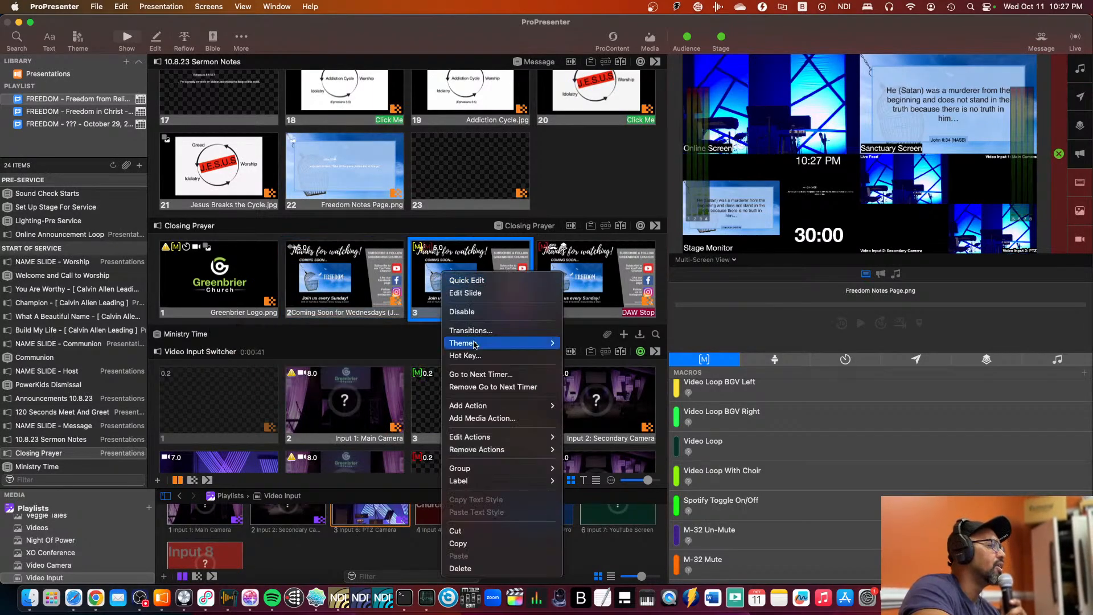
mouse_move(487, 406)
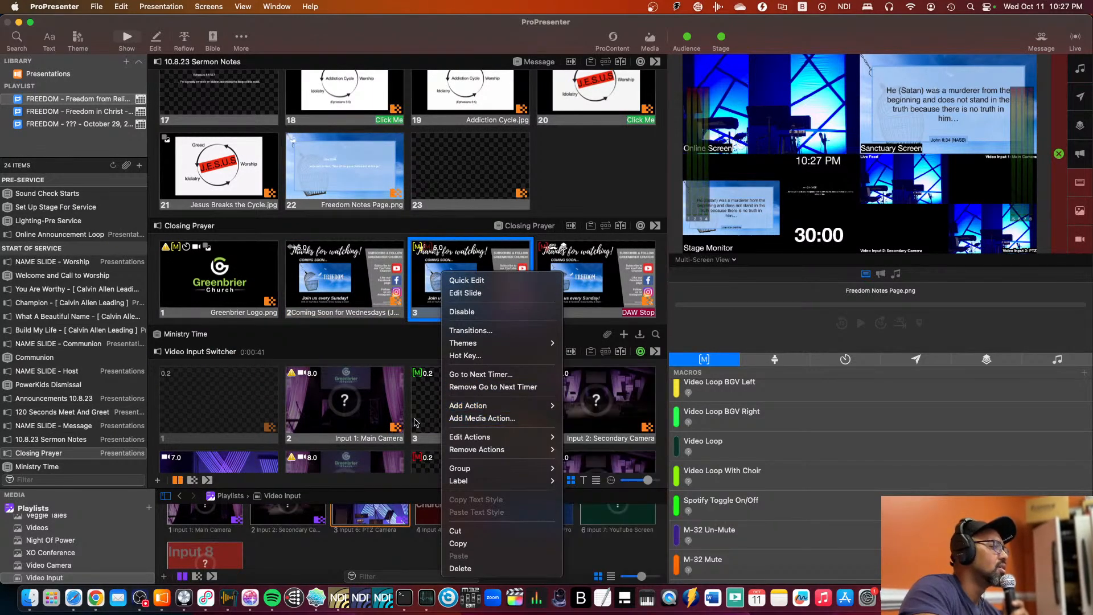
mouse_move(501, 436)
mouse_move(622, 441)
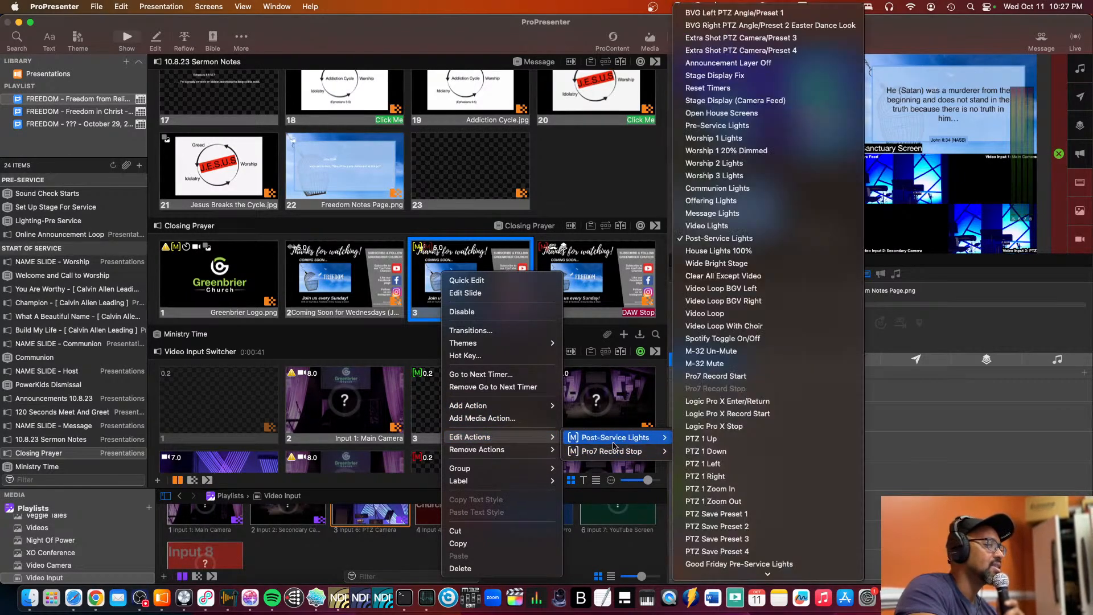
click(587, 204)
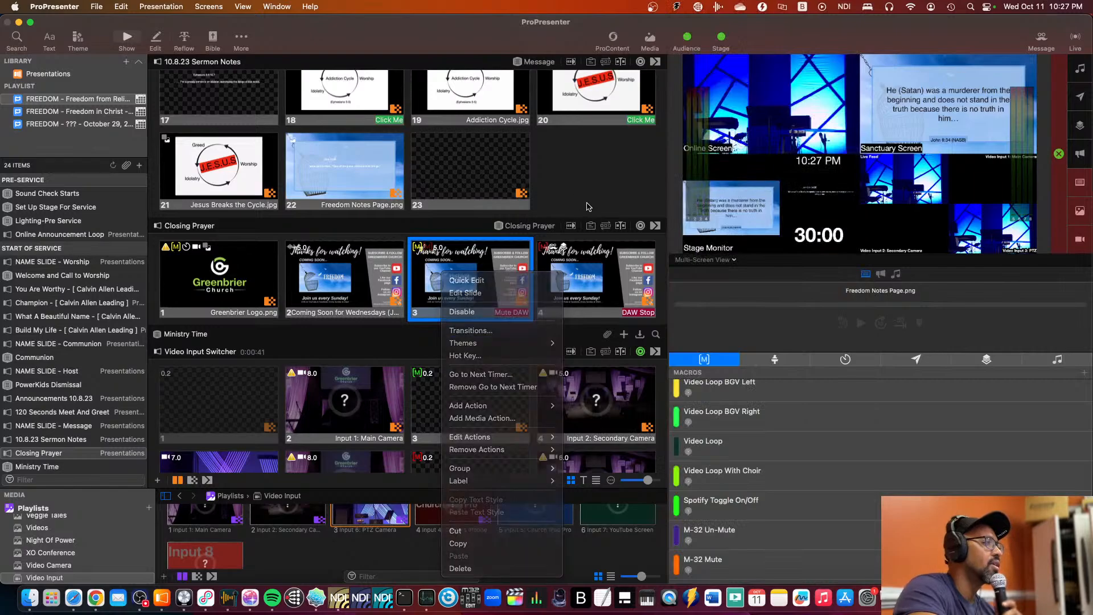
Step: Check the Logic Pro X Stop, audience look and End Of Service Video Loop actions on slide 4 of Closing Prayer
right_click(591, 267)
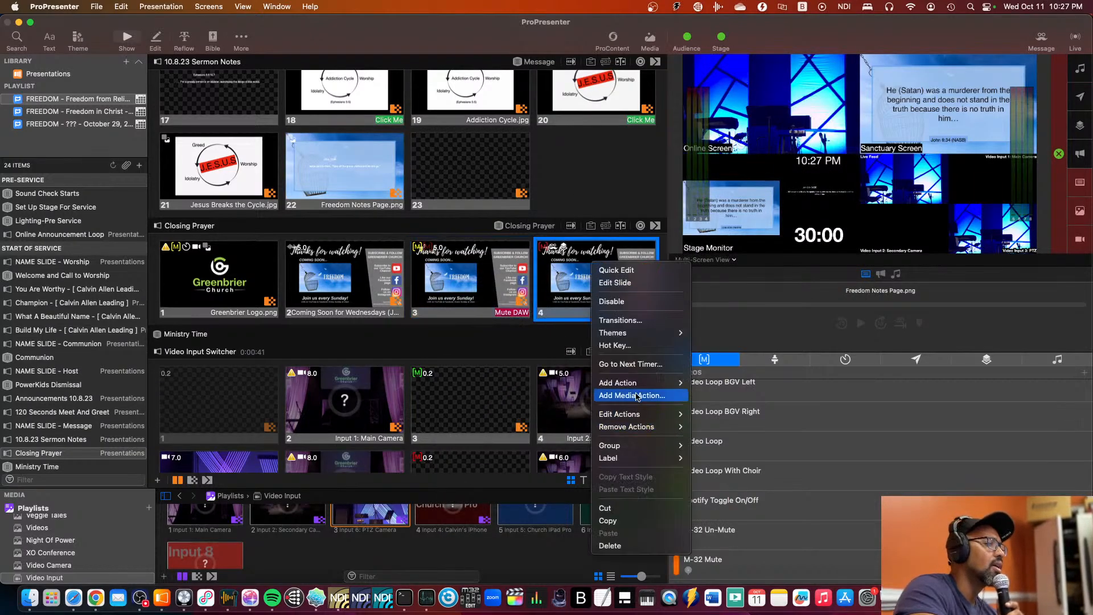
mouse_move(638, 414)
mouse_move(748, 420)
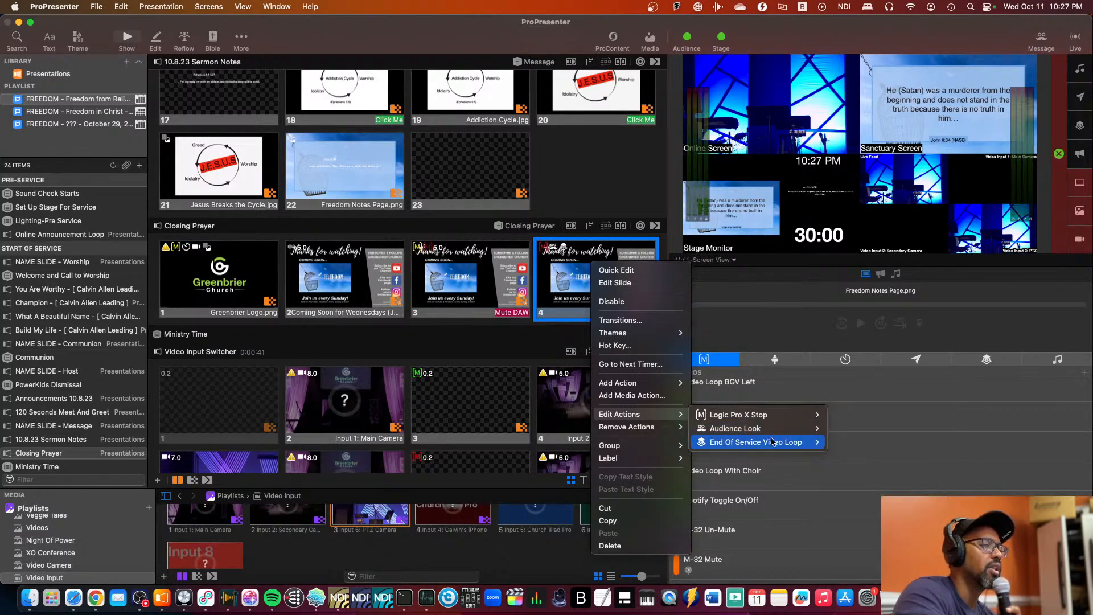
click(230, 37)
Step: Inspect the End Of Service Video Loop prop's media details and audio channel settings in the Props Editor, and return to the show view
click(241, 37)
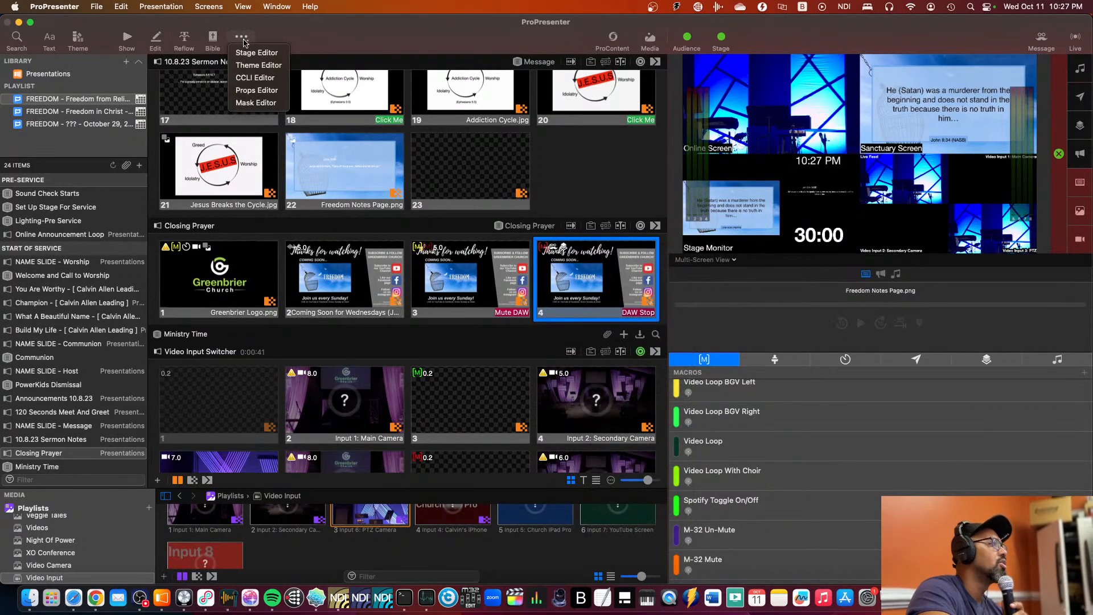
click(256, 90)
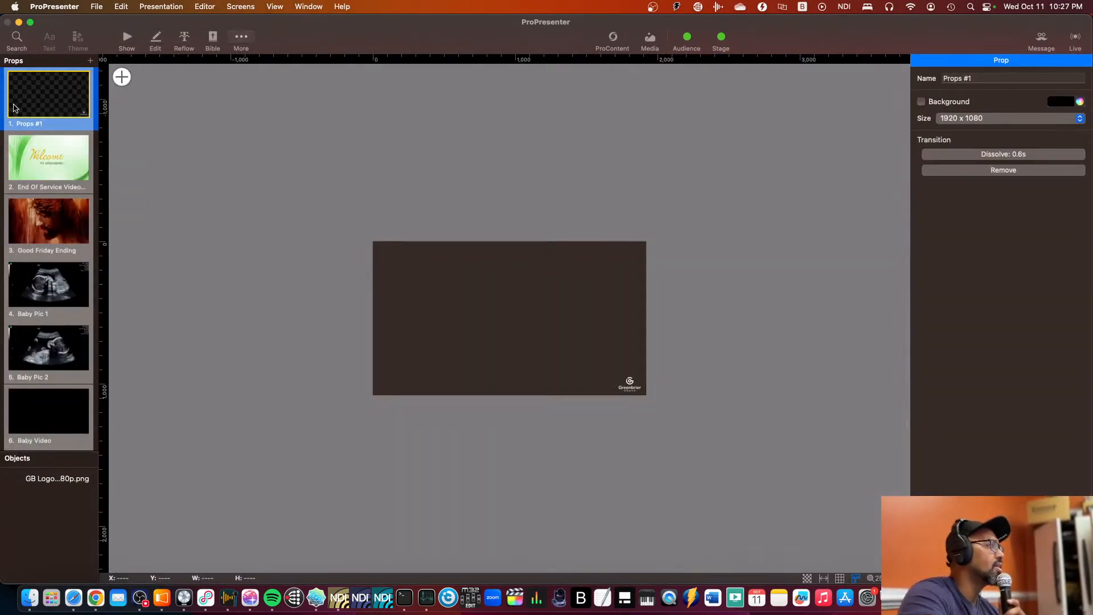
click(53, 154)
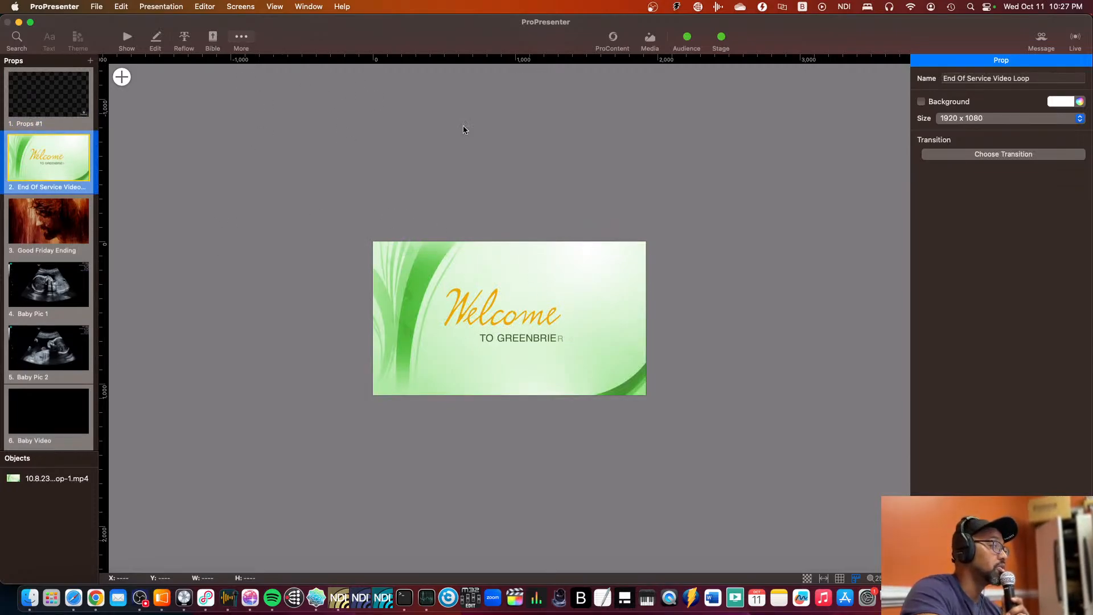
click(463, 347)
click(950, 228)
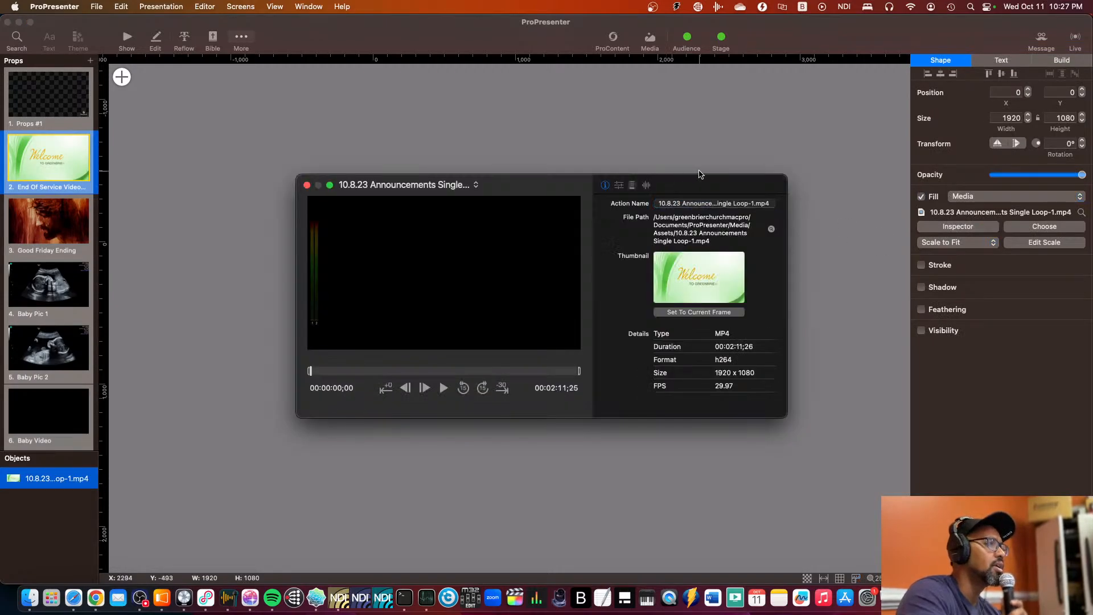
click(644, 186)
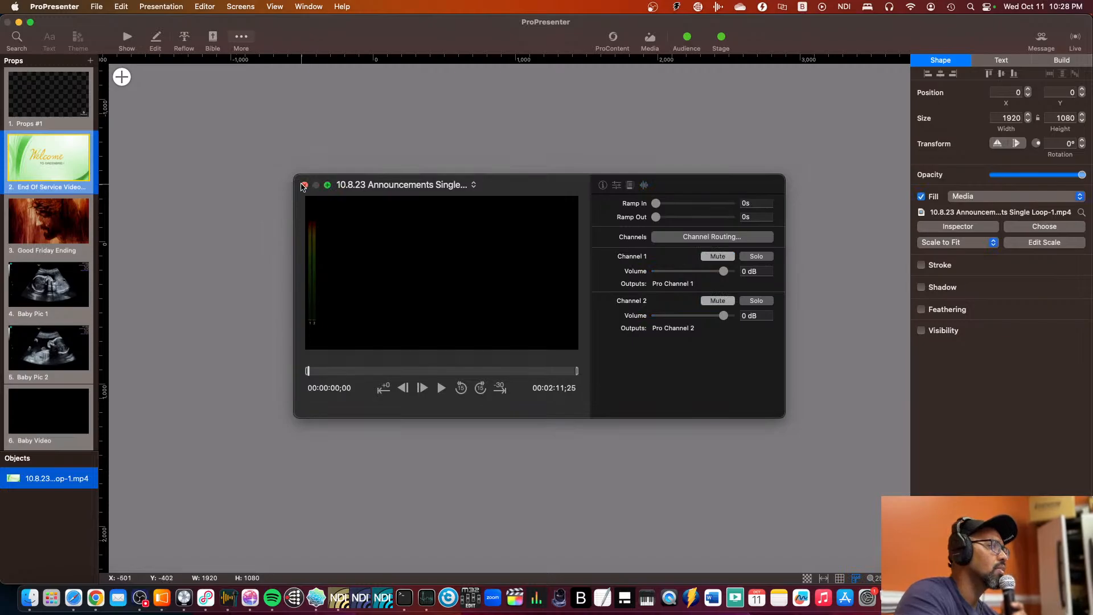
click(304, 185)
click(122, 39)
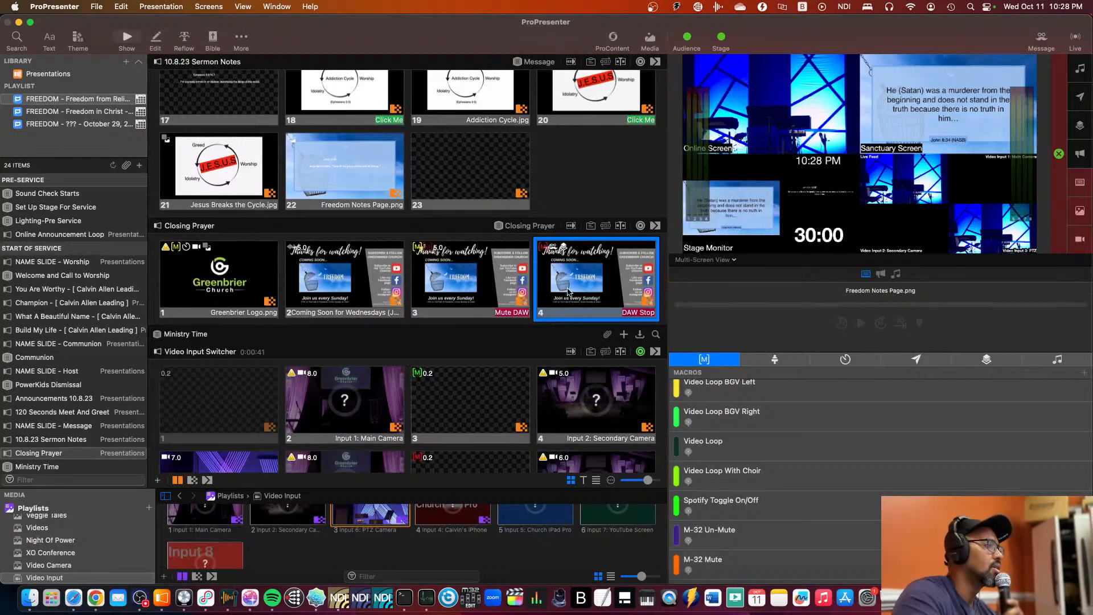
Step: Review the audience look action on the DAW Stop slide of Closing Prayer once more
right_click(554, 281)
mouse_move(592, 429)
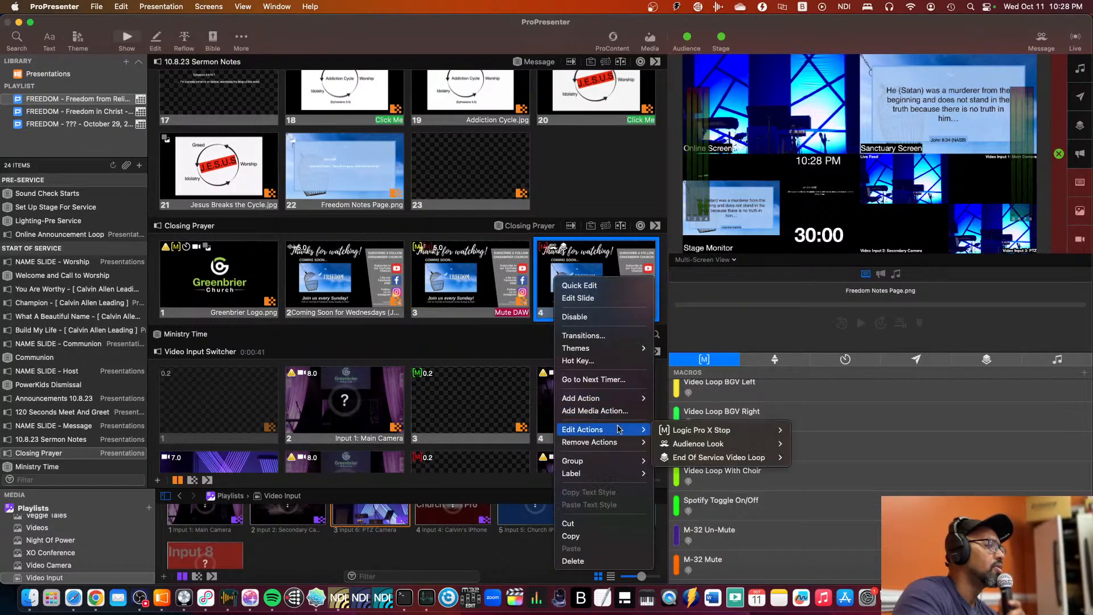
mouse_move(701, 444)
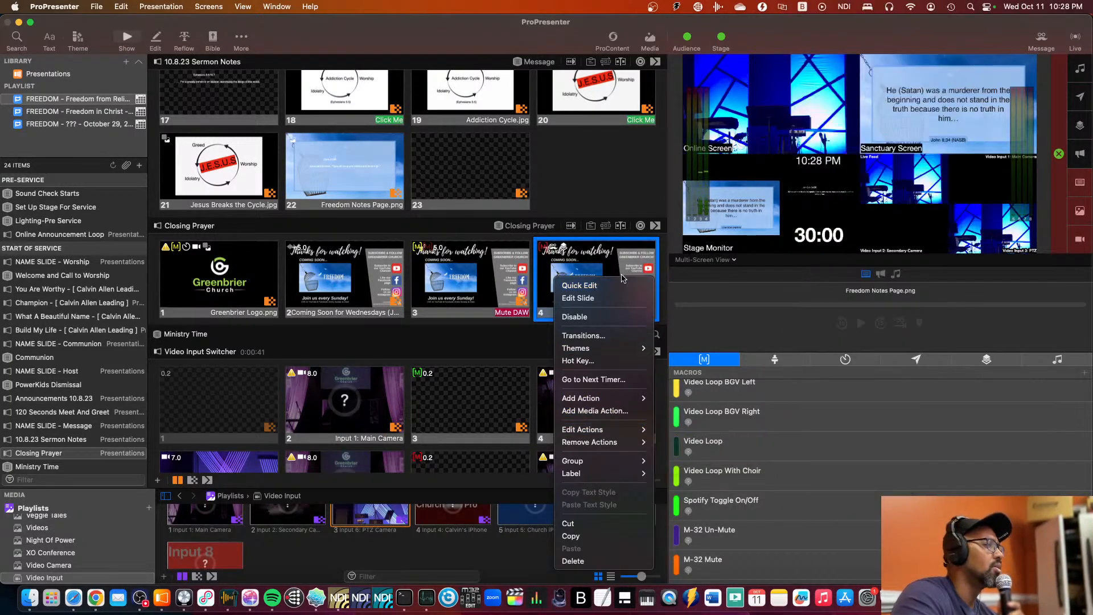
click(626, 194)
Step: Look through the camera slides and their timings in Video Input Switcher and Video Inputs
scroll(402, 317, down, 5)
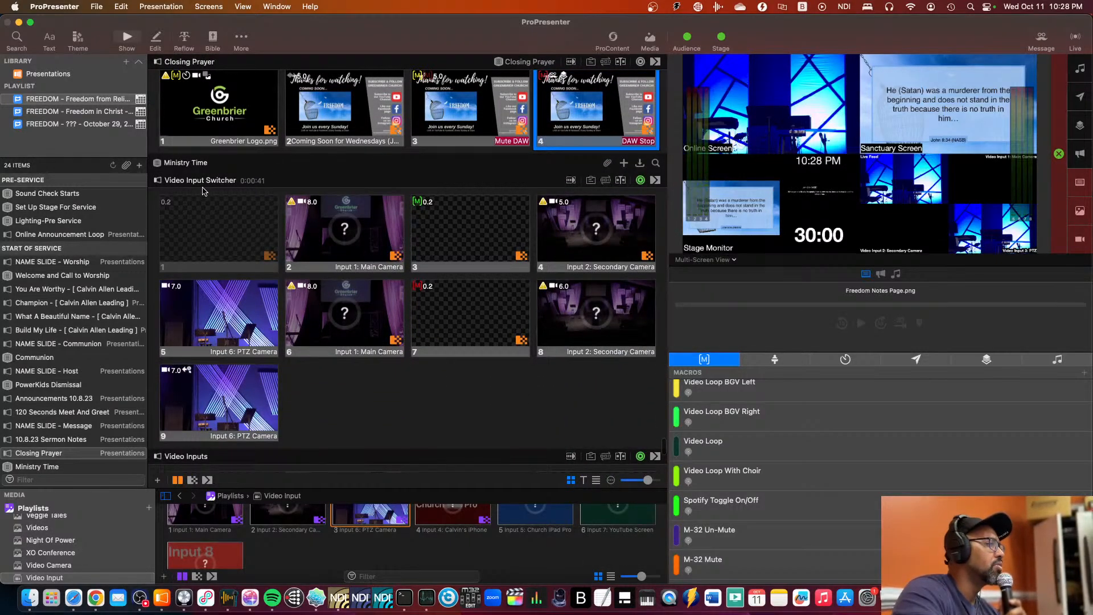
scroll(417, 258, down, 5)
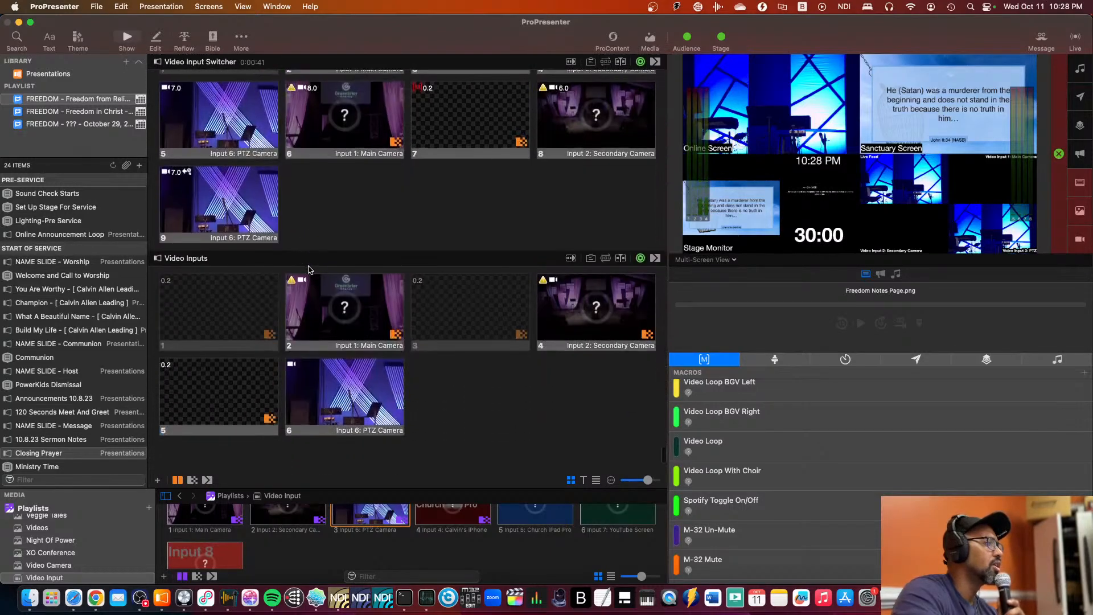
scroll(341, 273, up, 10)
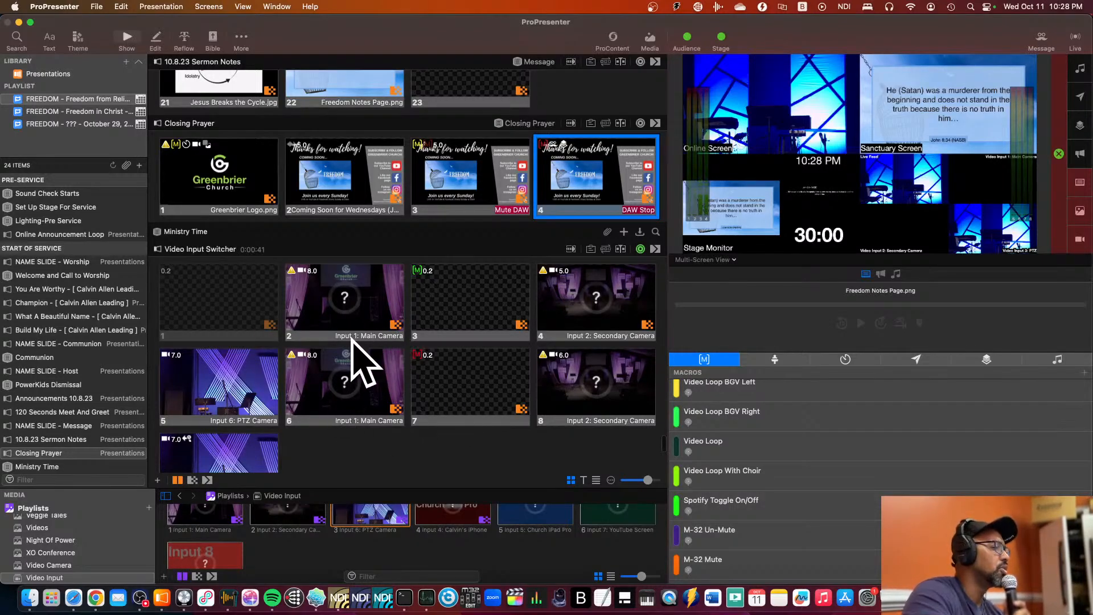
scroll(359, 353, down, 5)
scroll(232, 360, down, 5)
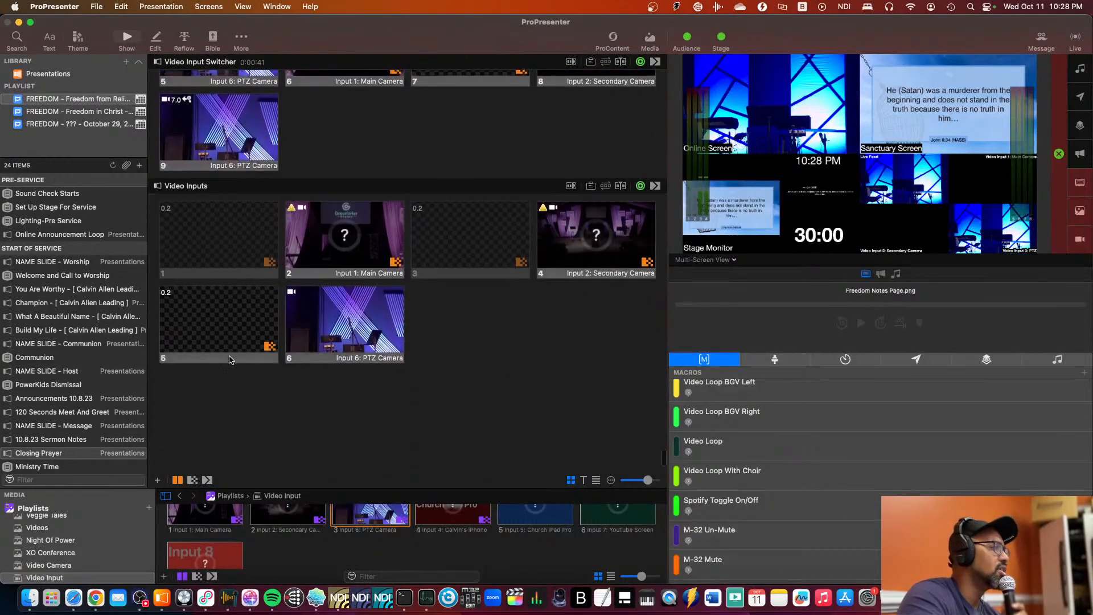